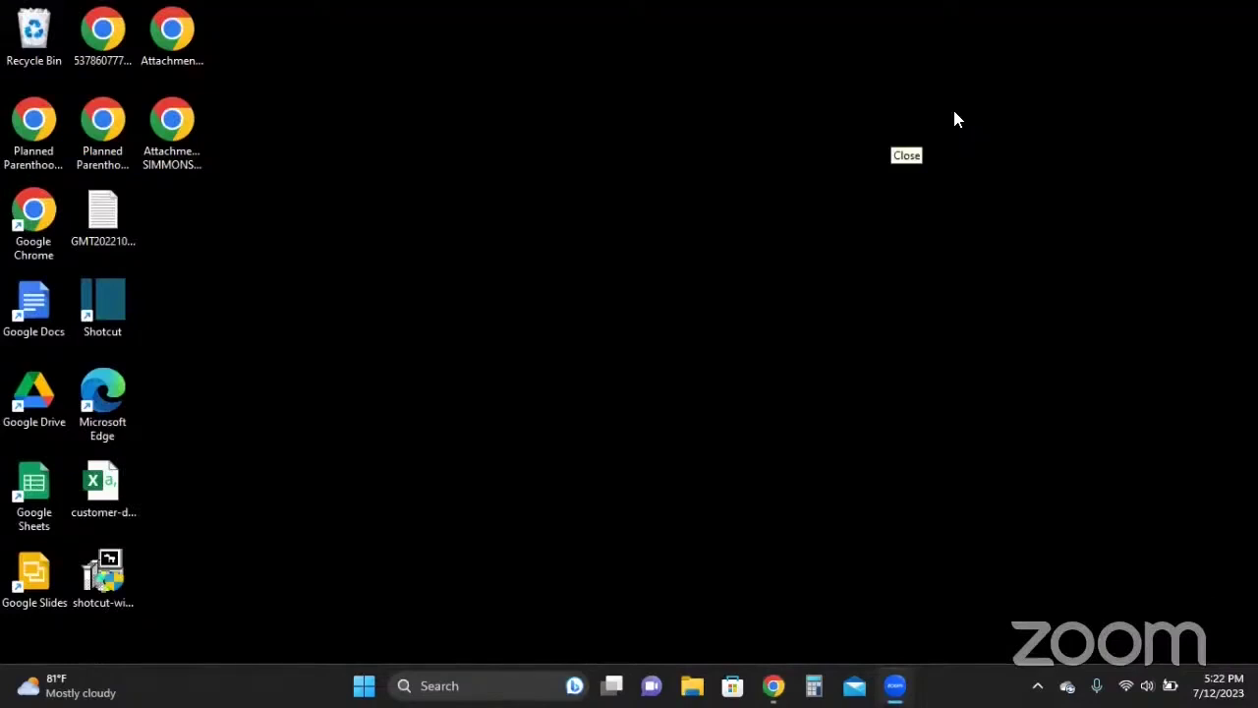
# Step: Open godaddy.com in the browser and search for the domain cleanbizlawyer.com
pyautogui.moveTo(773, 685)
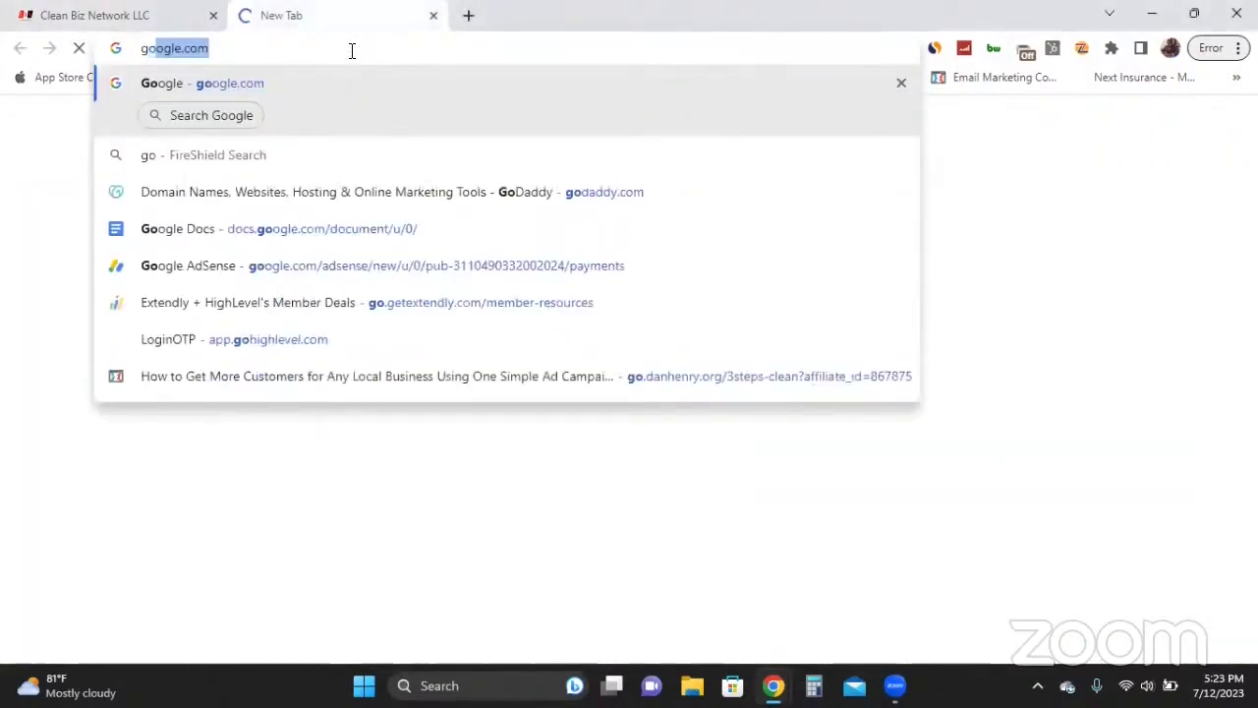
pyautogui.write('d')
pyautogui.press('Return')
pyautogui.click(1129, 129)
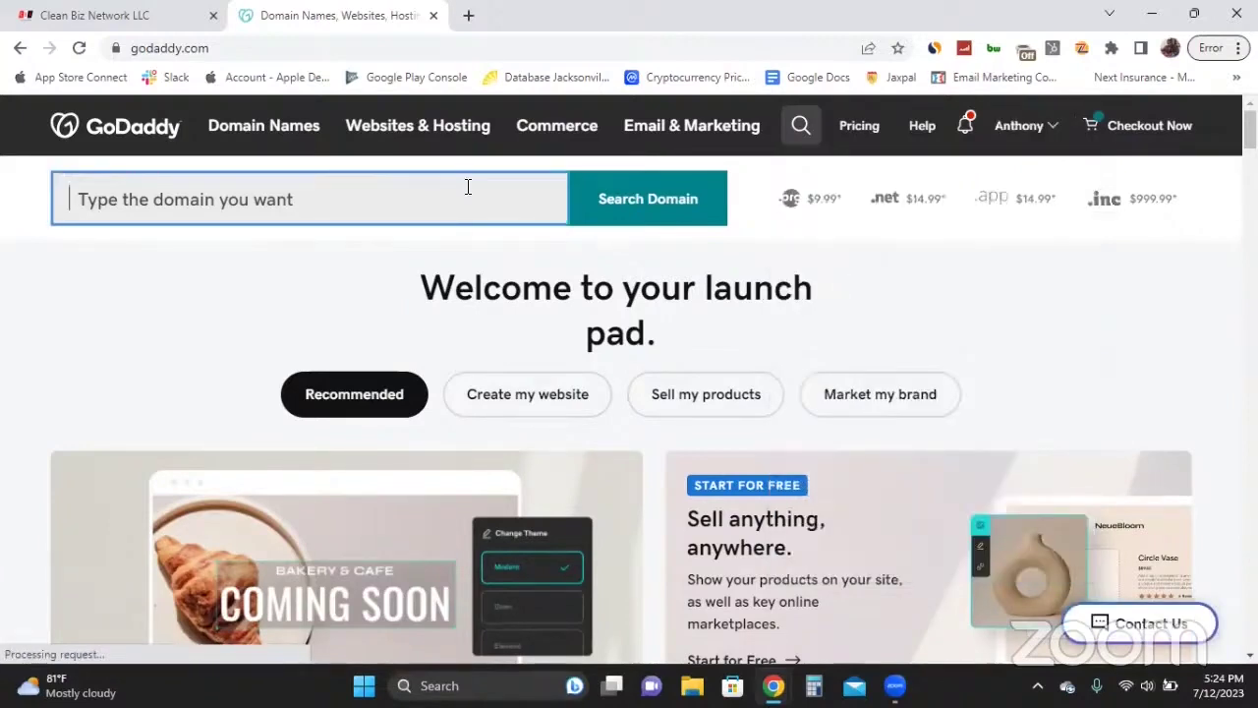
pyautogui.write('cleanbi')
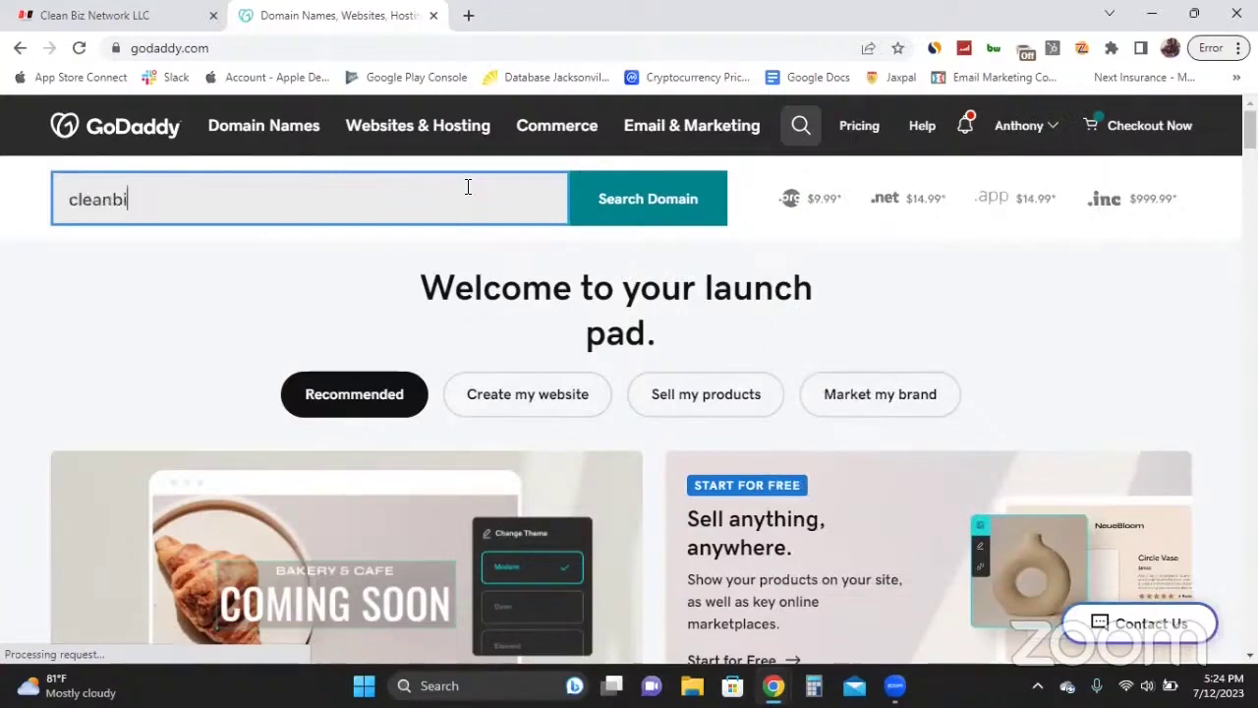
pyautogui.write('zlawyer.com')
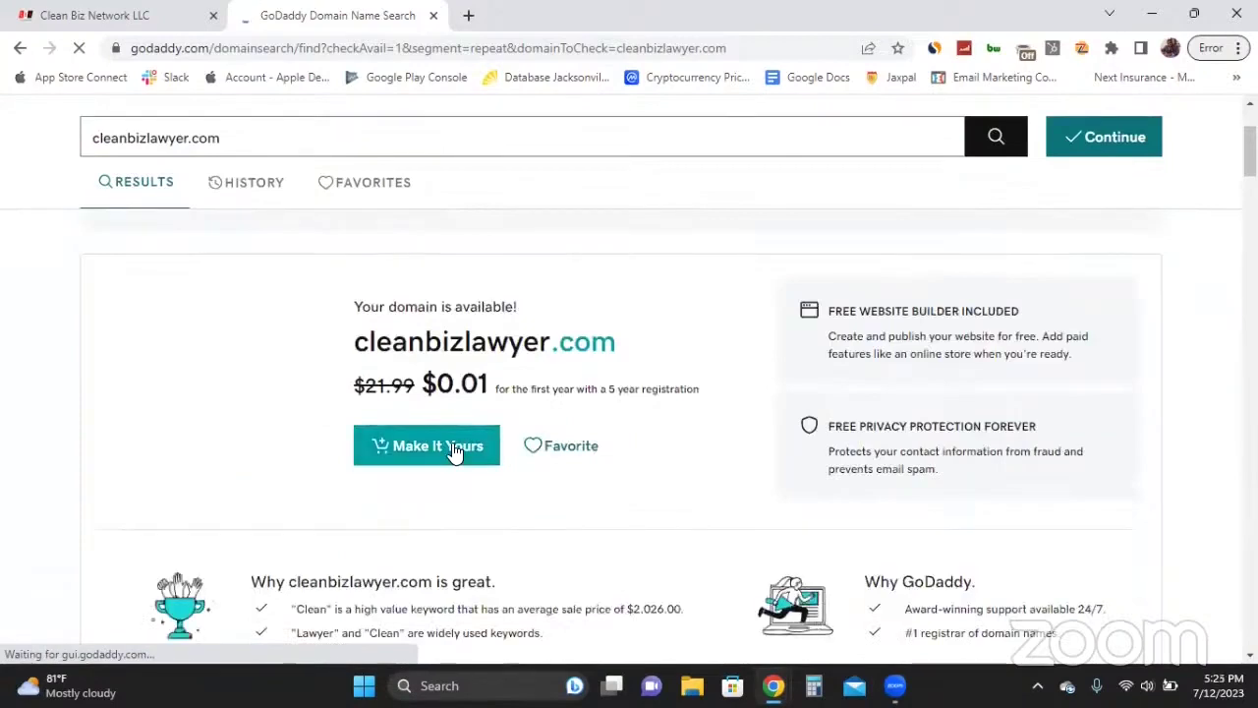
# Step: Add the cleanbizlawyer.com domain to the cart and proceed to the domain registration options
pyautogui.click(453, 449)
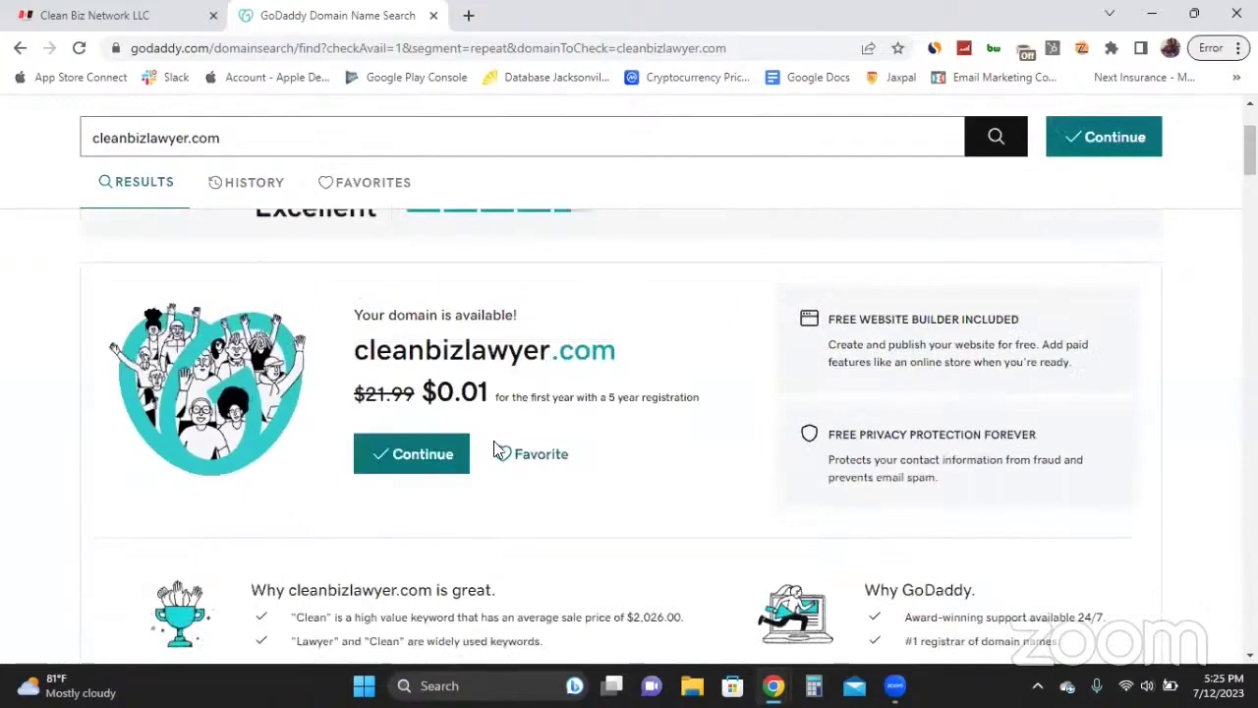
pyautogui.click(426, 469)
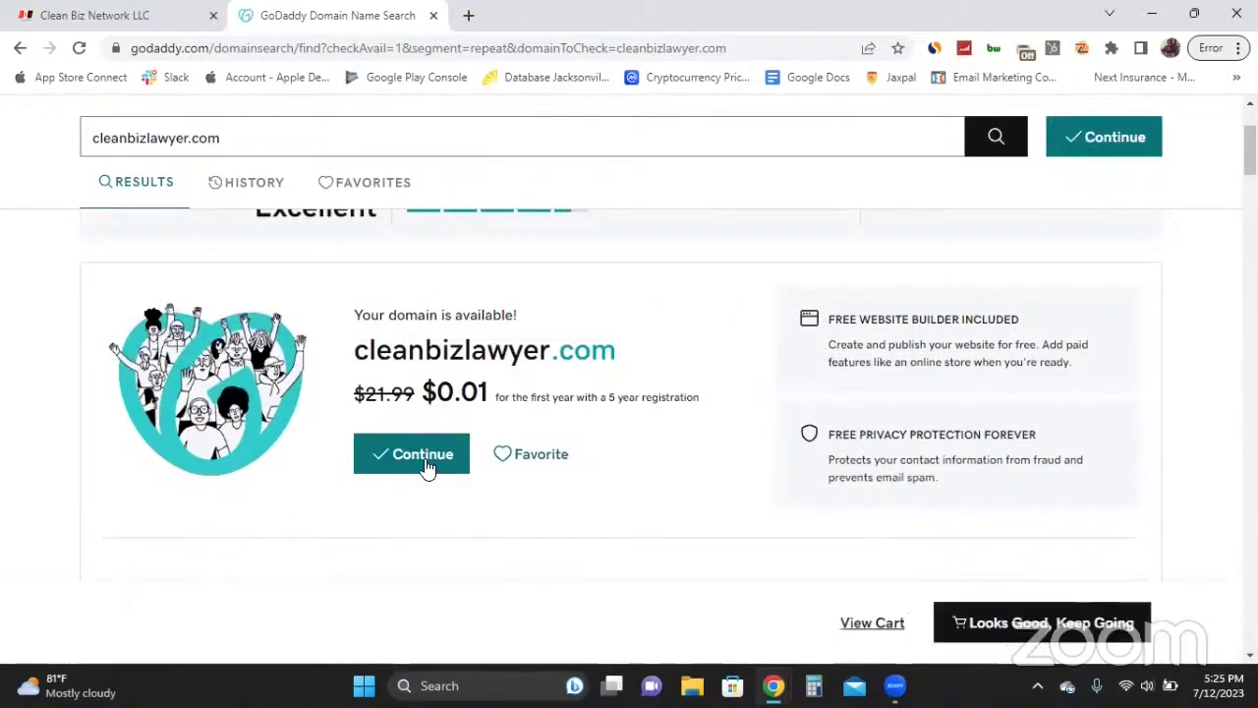
pyautogui.click(1060, 629)
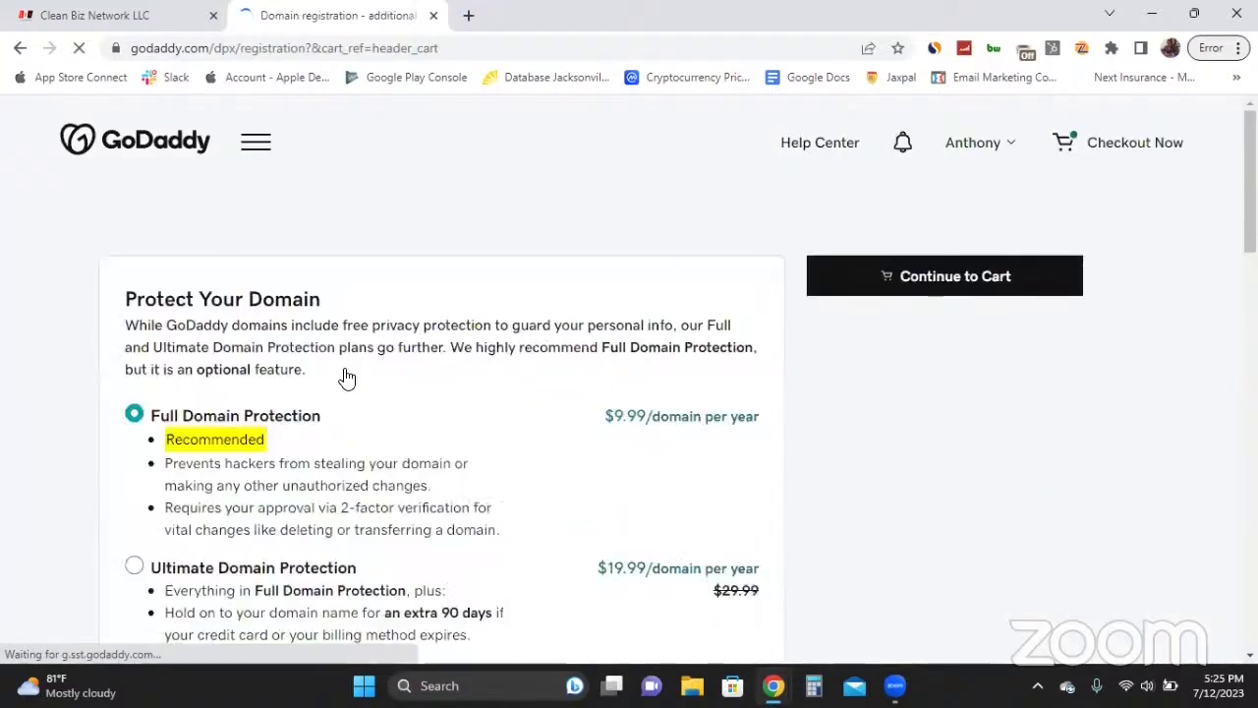
# Step: Review the protection and email add-ons, keep Full Domain Protection and No Professional Email, and continue to the cart
pyautogui.scroll(-2, 346, 378)
pyautogui.scroll(-1, 147, 422)
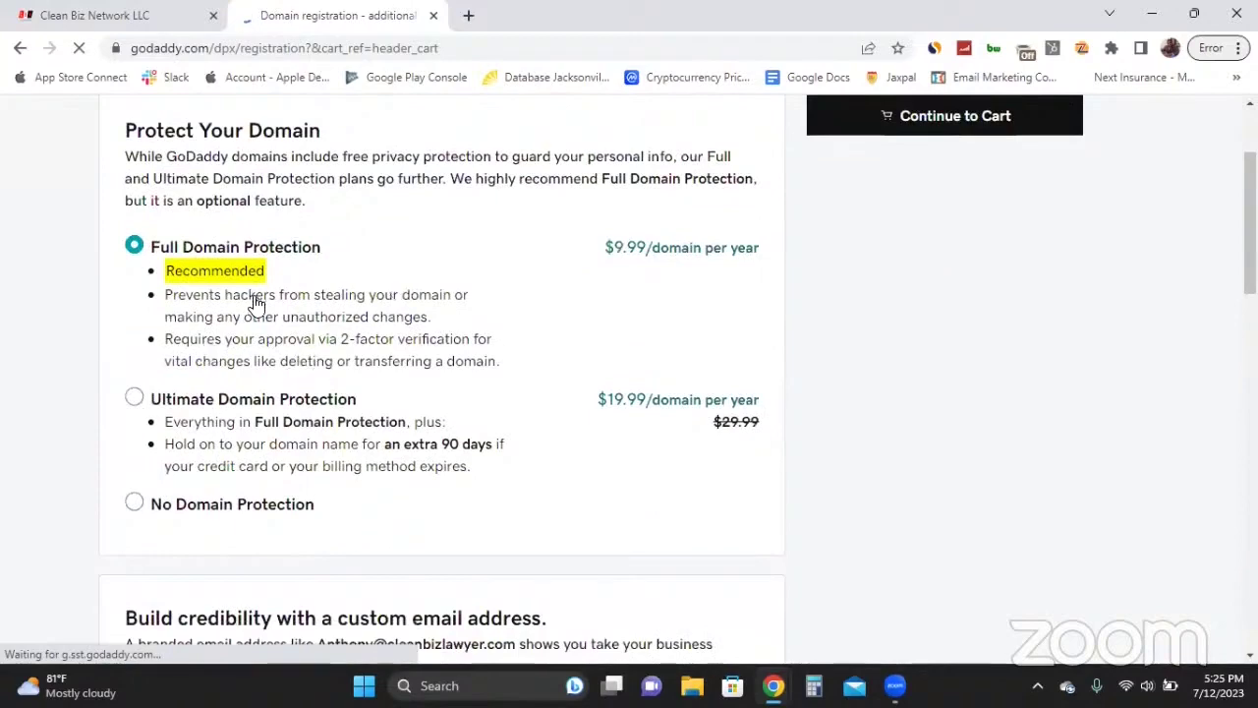
pyautogui.scroll(-1, 331, 313)
pyautogui.scroll(-1, 331, 312)
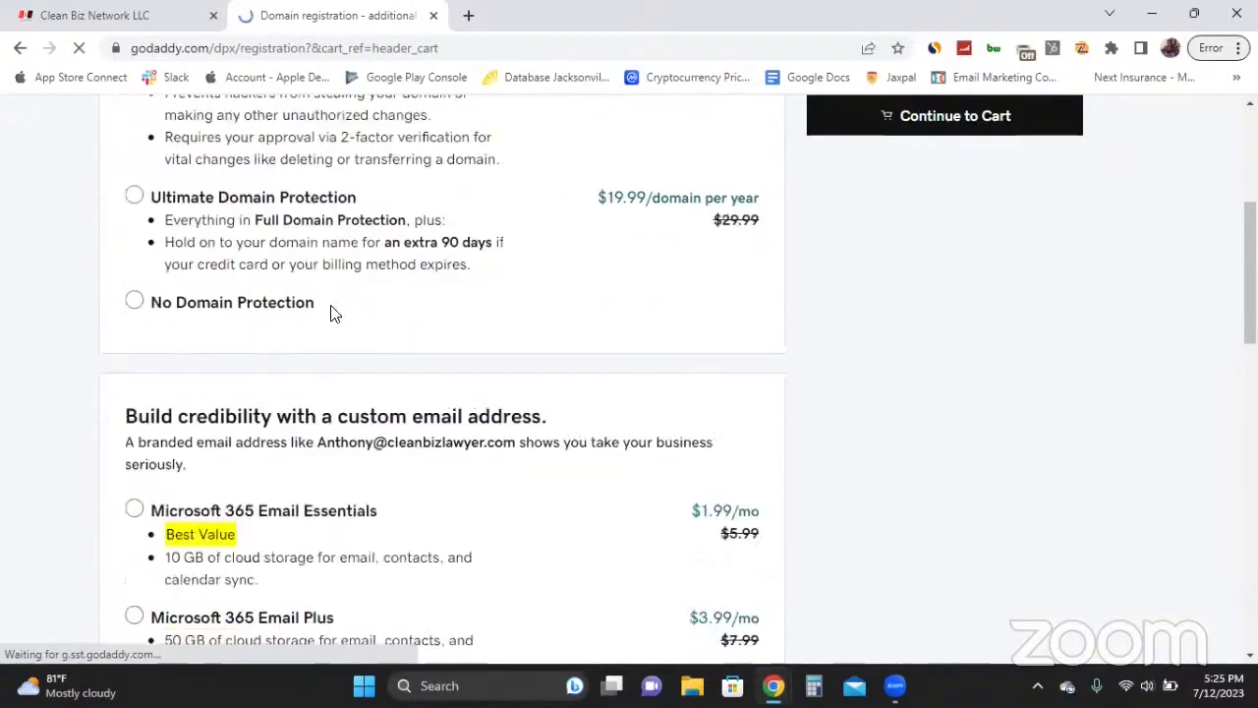
pyautogui.scroll(-2, 331, 312)
pyautogui.scroll(-3, 804, 281)
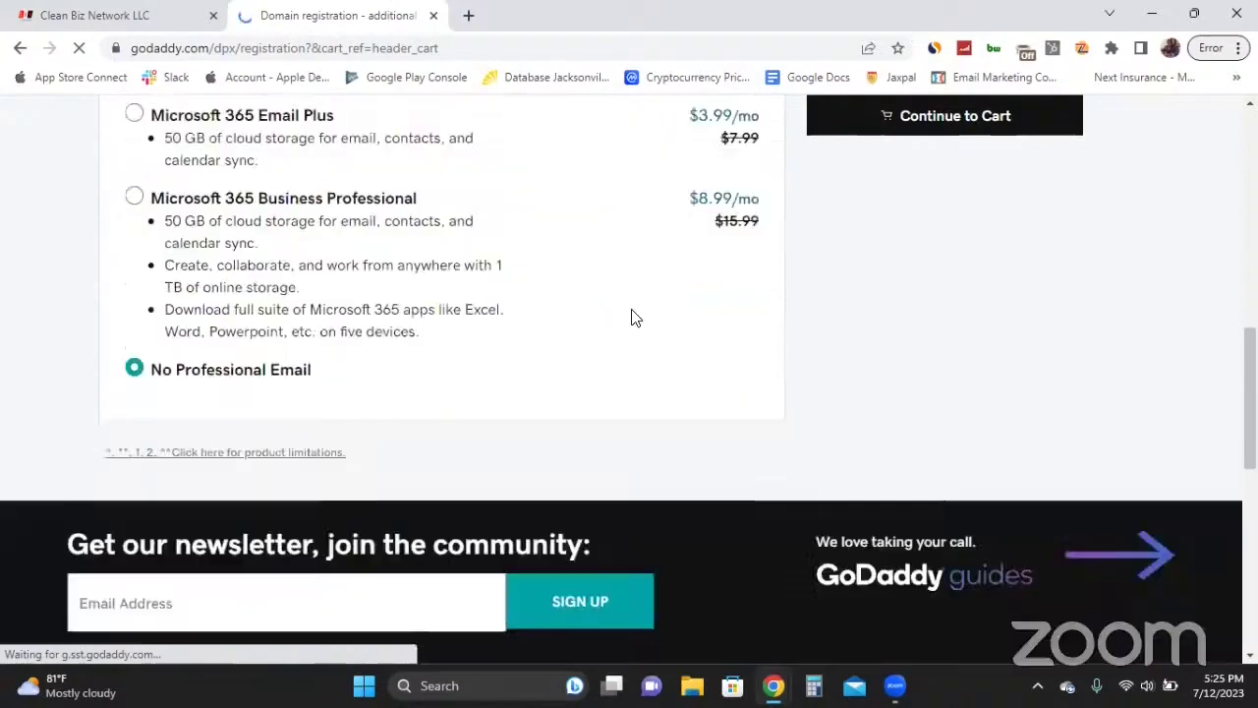
pyautogui.scroll(10, 860, 281)
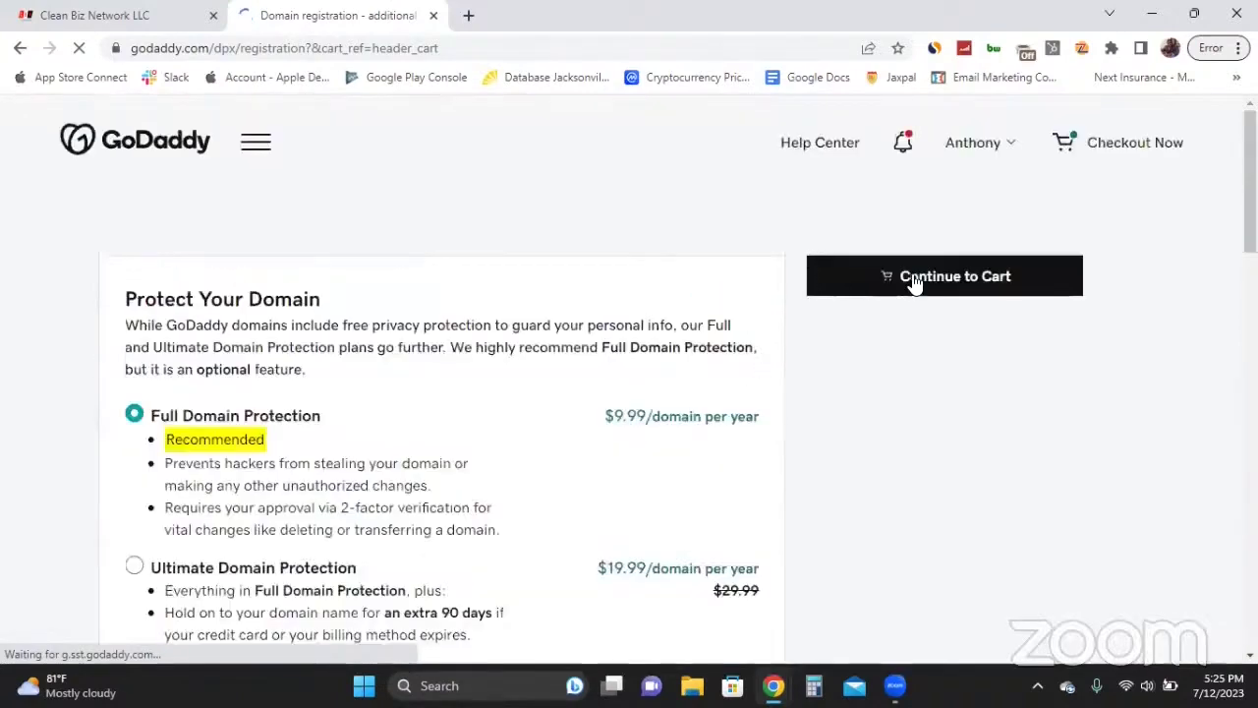
pyautogui.click(942, 278)
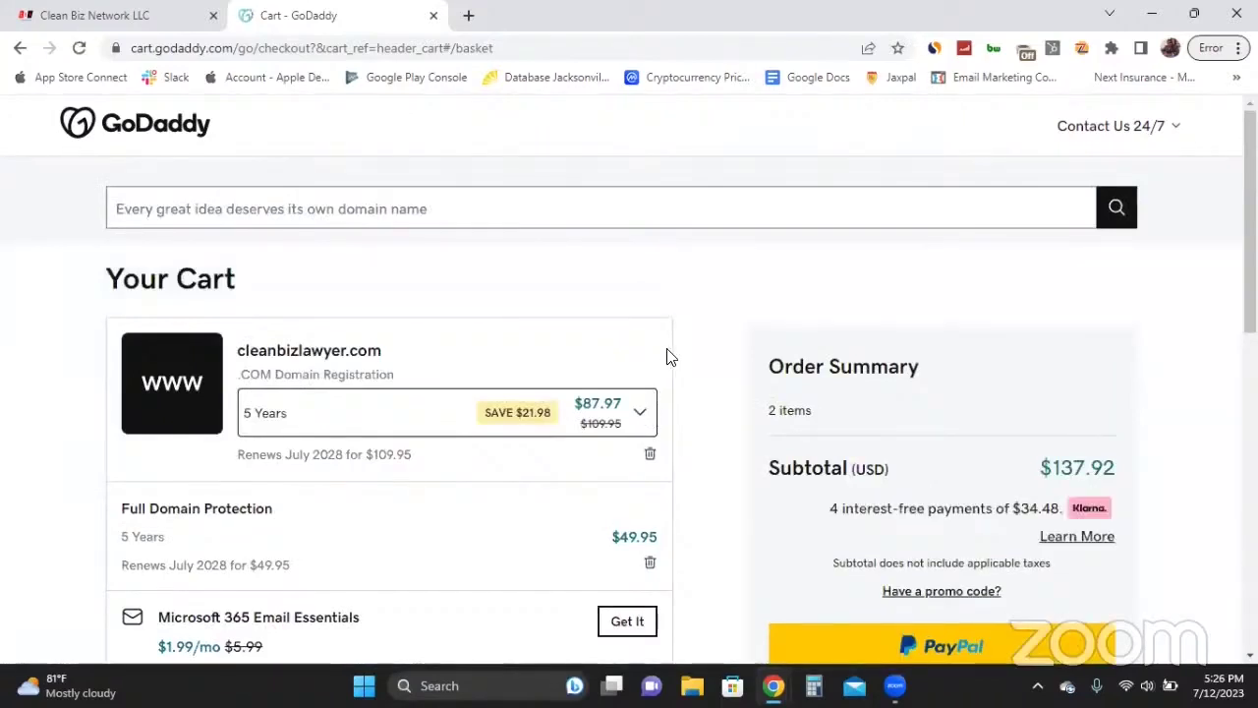
# Step: Set the cleanbizlawyer.com registration term to 1 Year and review the cart contents
pyautogui.click(590, 413)
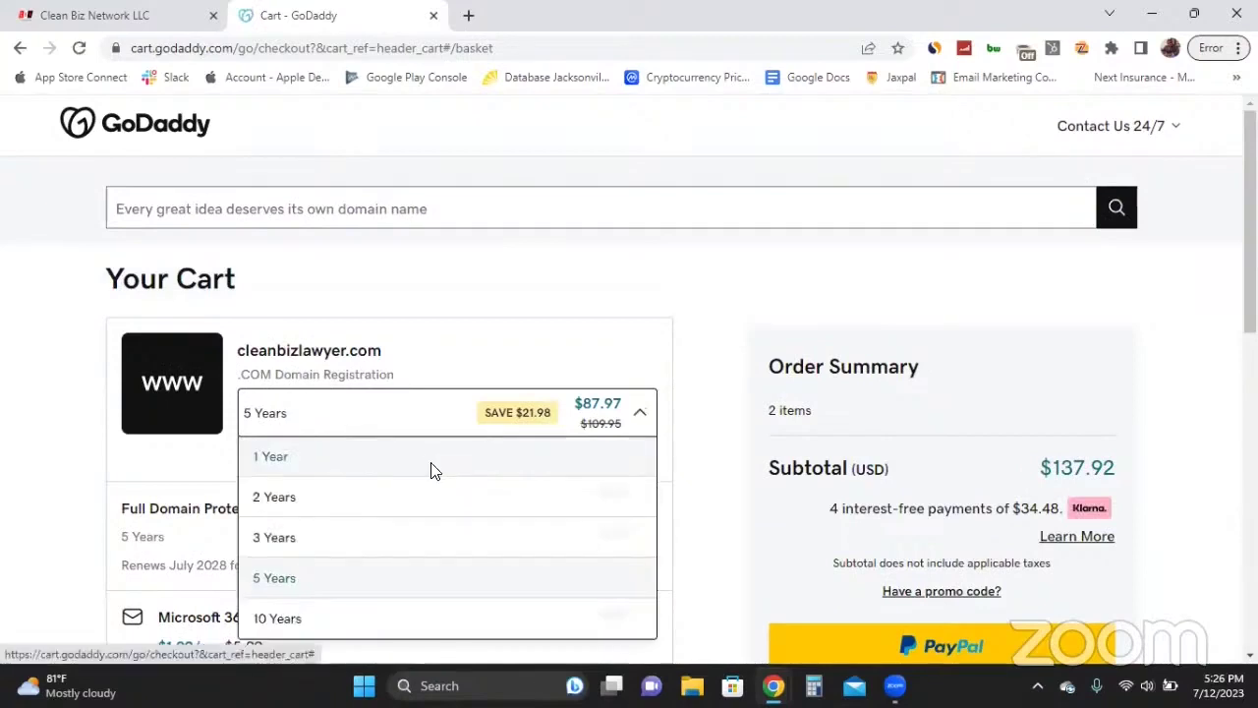
pyautogui.click(432, 462)
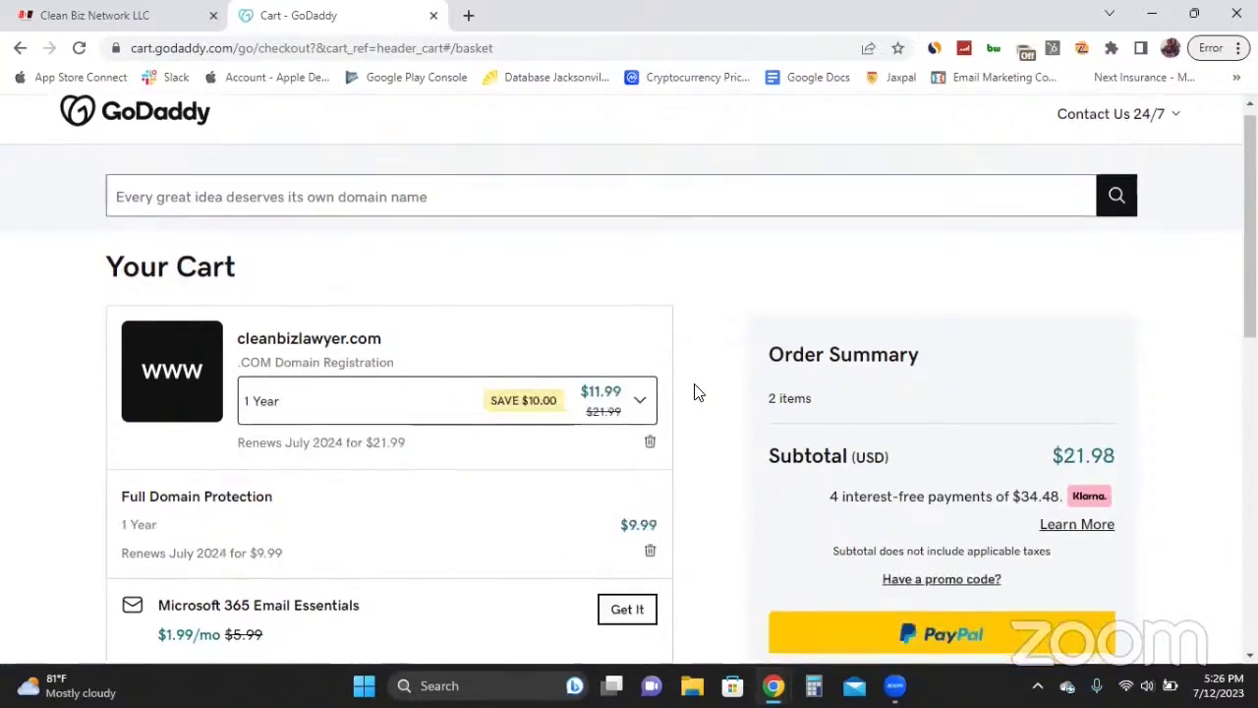
pyautogui.scroll(-1, 695, 392)
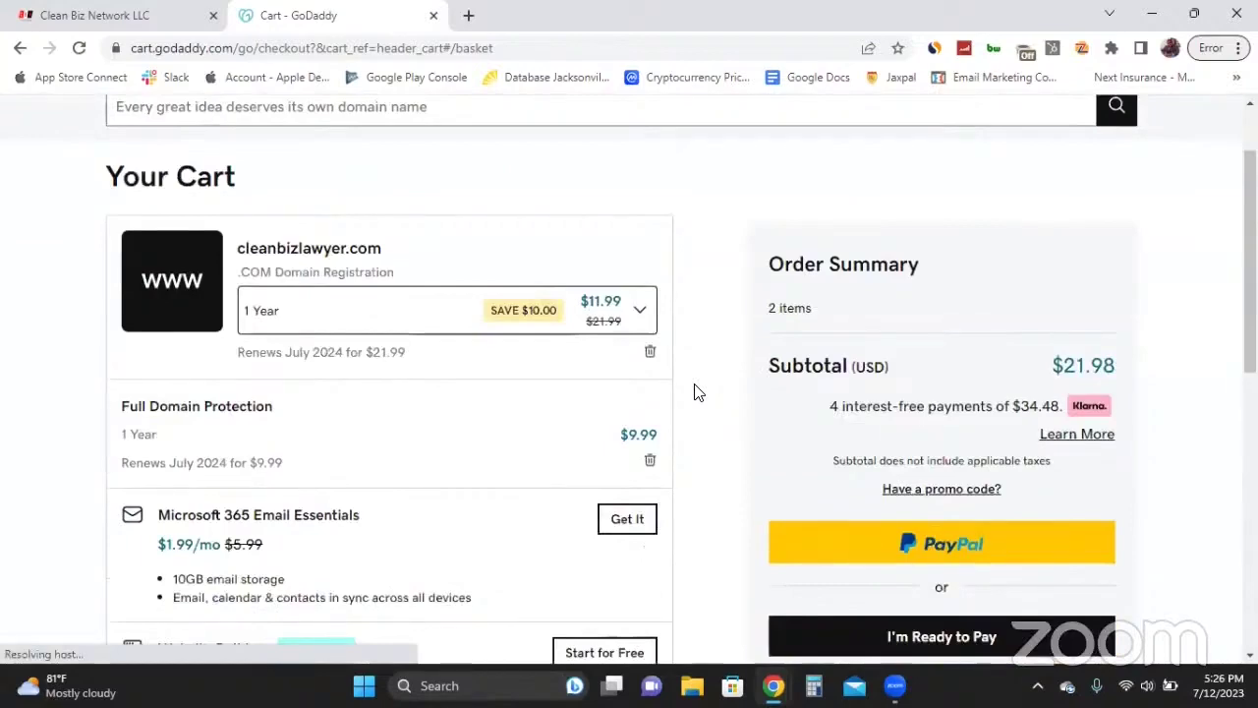
pyautogui.scroll(-1, 695, 393)
pyautogui.scroll(-3, 695, 393)
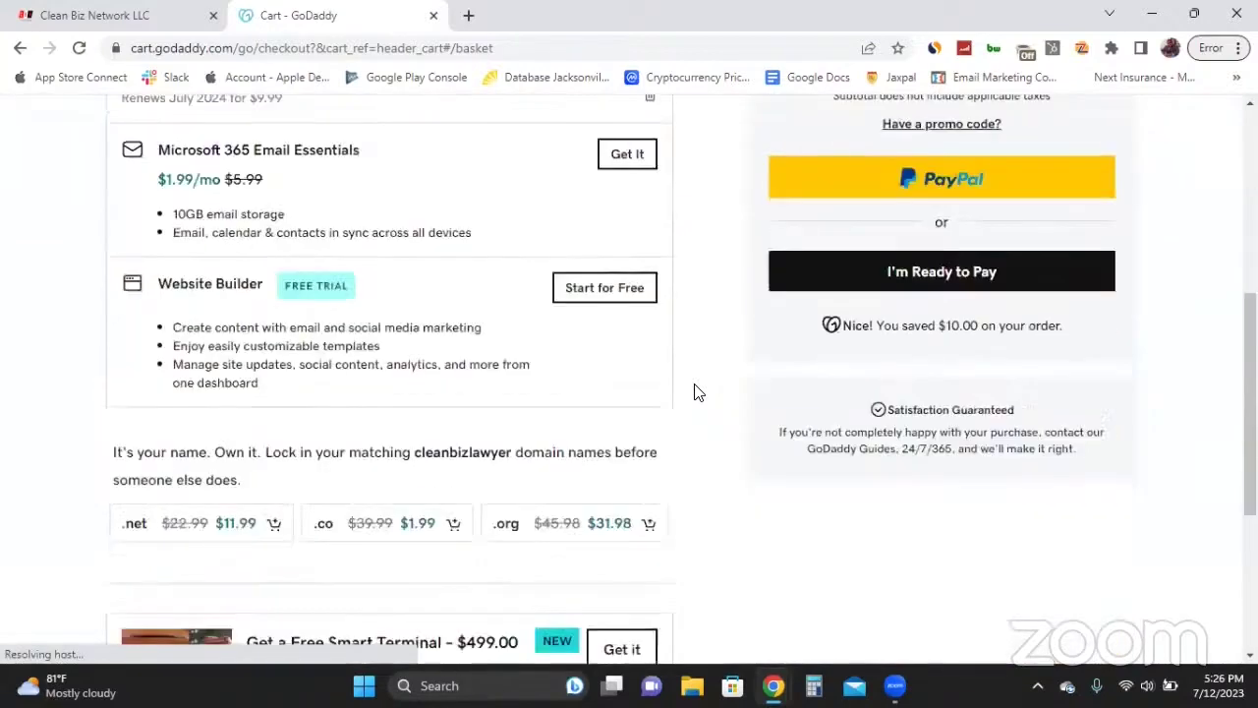
pyautogui.scroll(2, 695, 392)
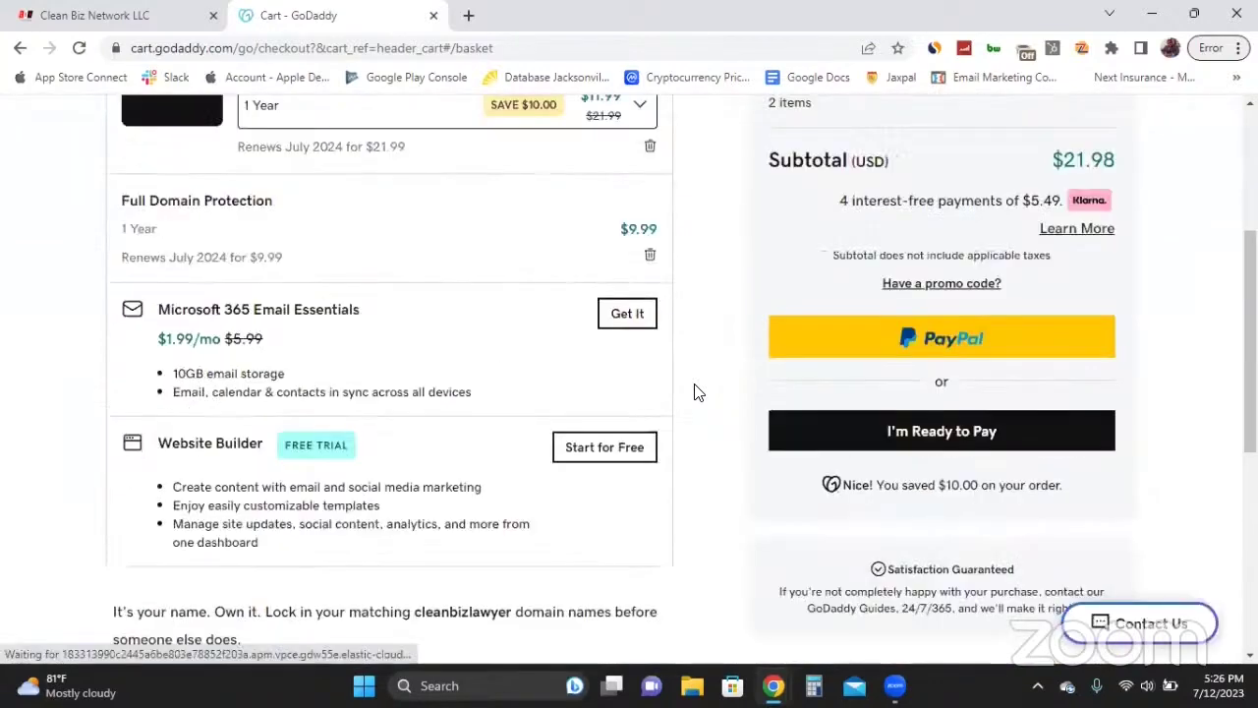
pyautogui.scroll(1, 705, 443)
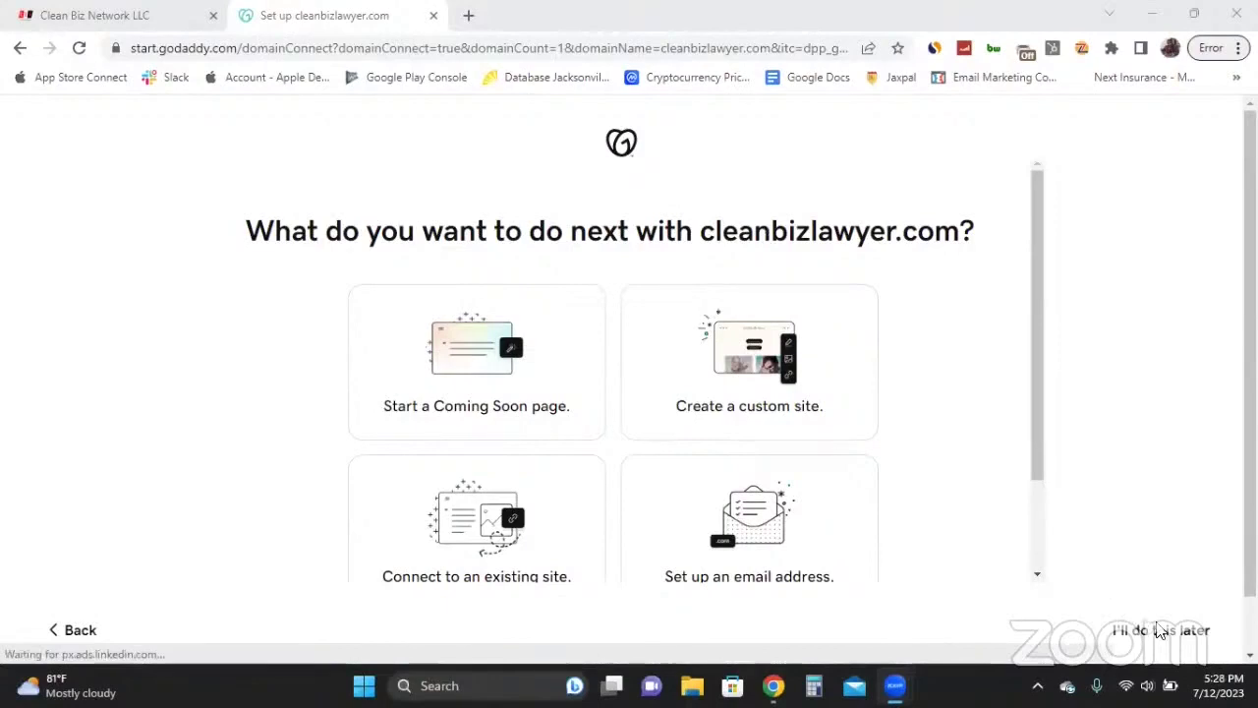
# Step: Postpone the suggested setup for cleanbizlawyer.com, open the domain's management page and look over its settings
pyautogui.click(1158, 629)
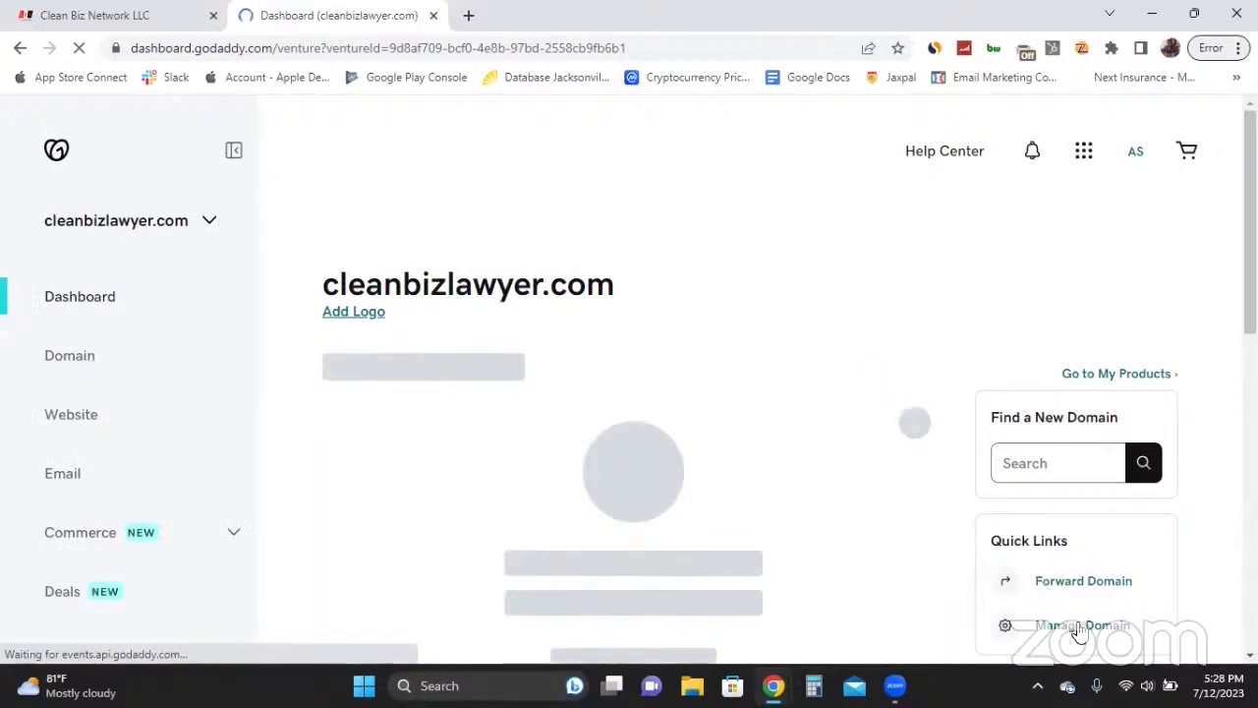
pyautogui.scroll(-1, 1214, 526)
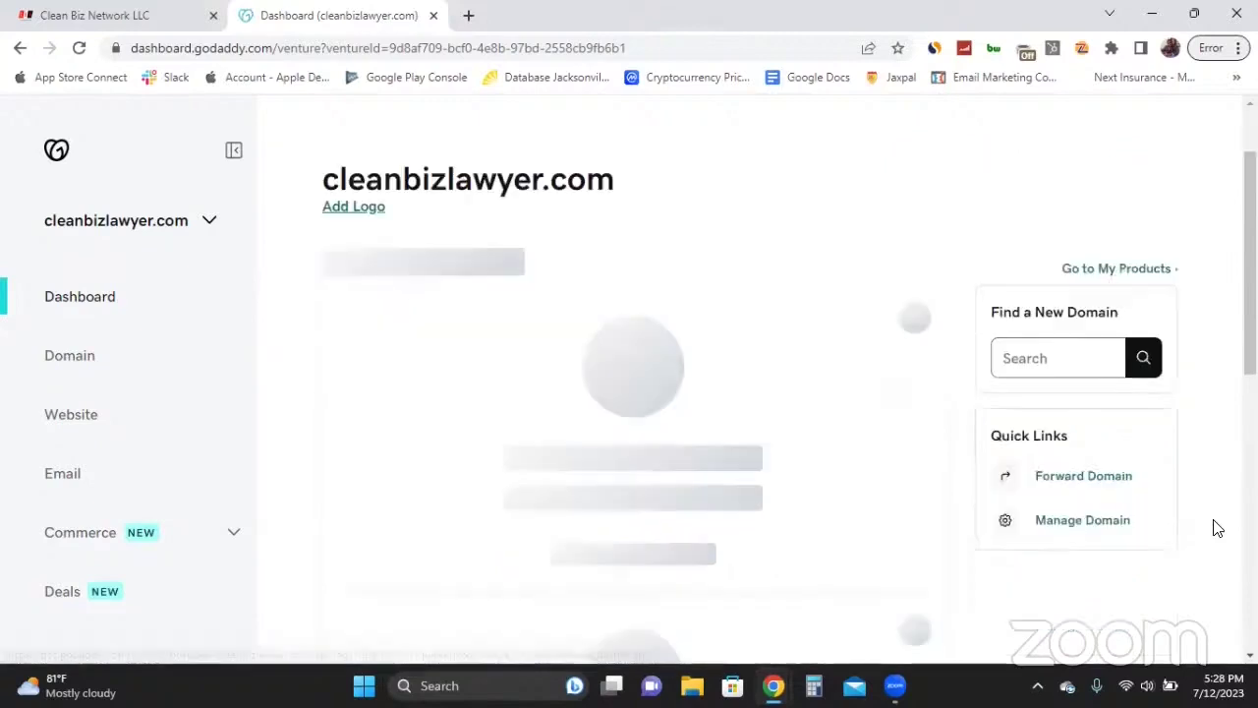
pyautogui.click(1065, 523)
pyautogui.scroll(-1, 806, 334)
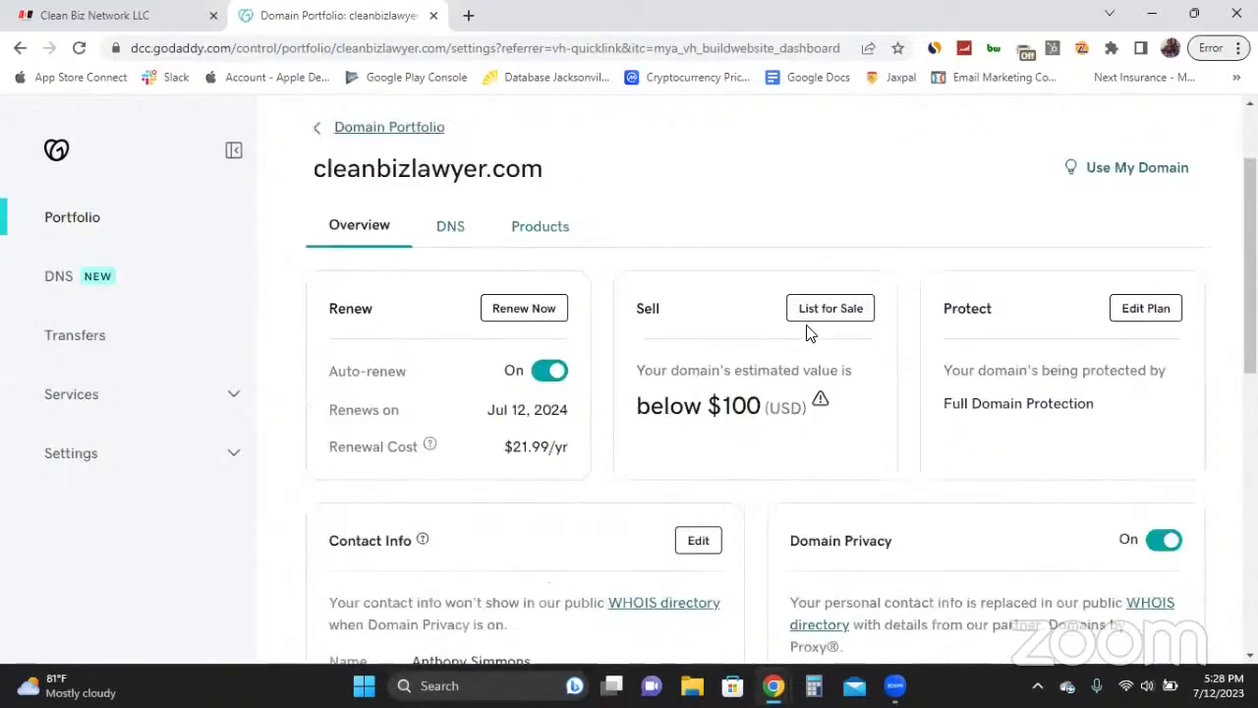
pyautogui.scroll(-1, 806, 334)
pyautogui.scroll(-1, 116, 293)
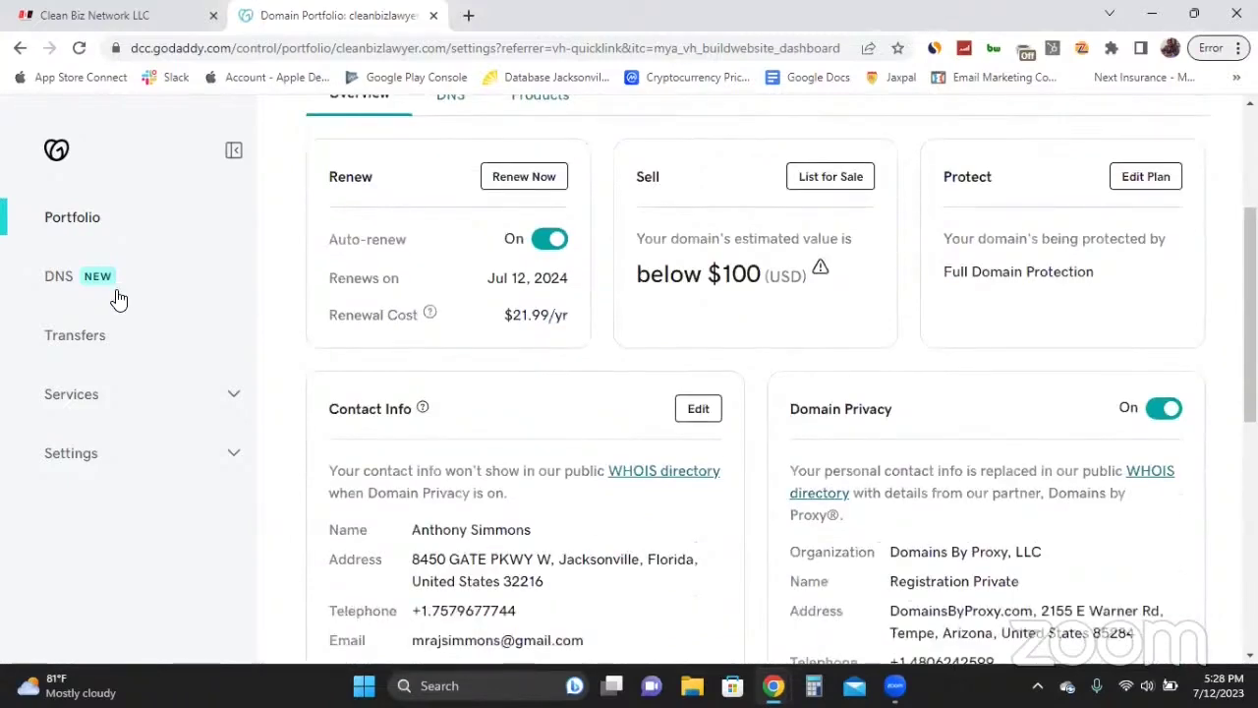
# Step: Open DNS management for cleanbizlawyer.com and look through its DNS records
pyautogui.click(116, 295)
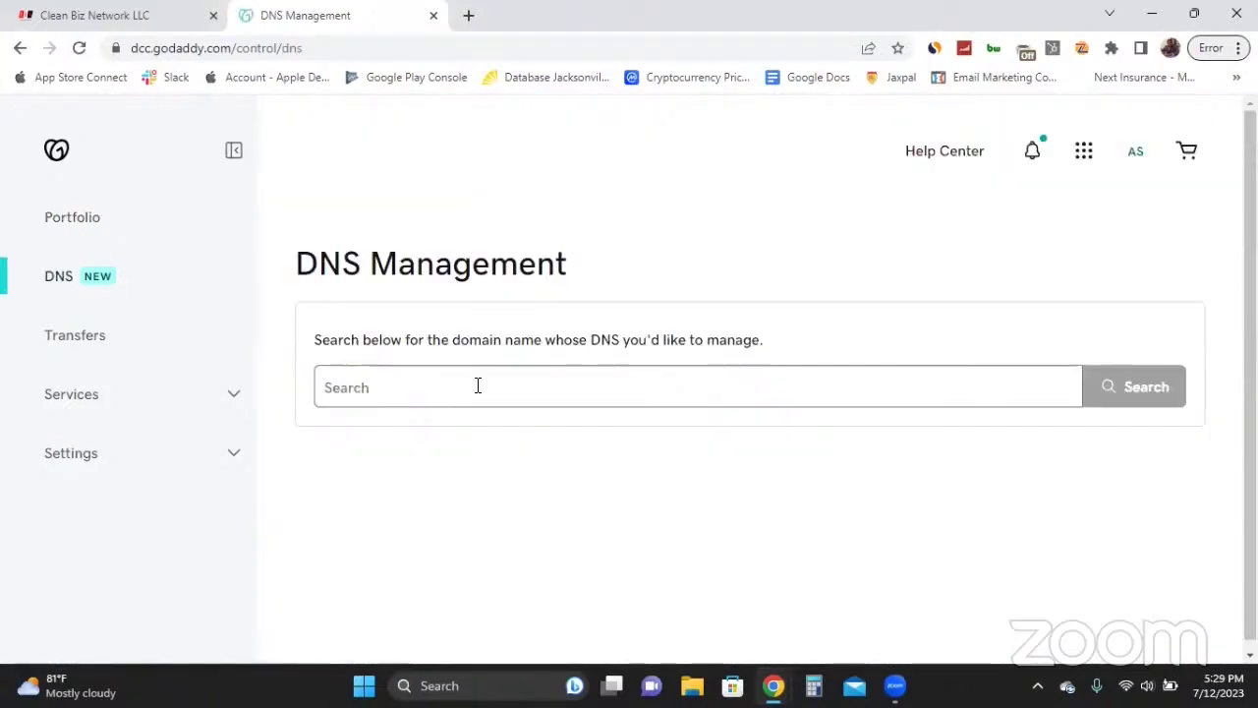
pyautogui.click(478, 385)
pyautogui.write('cle')
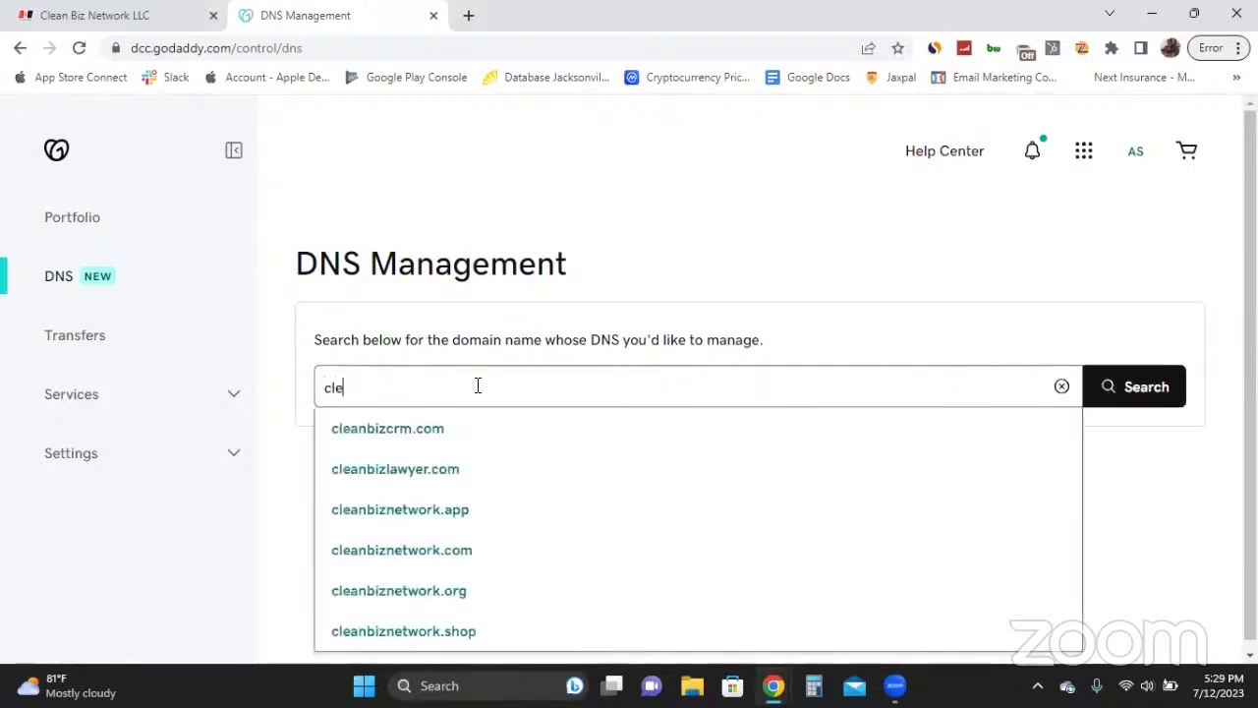
pyautogui.write('an')
pyautogui.click(450, 469)
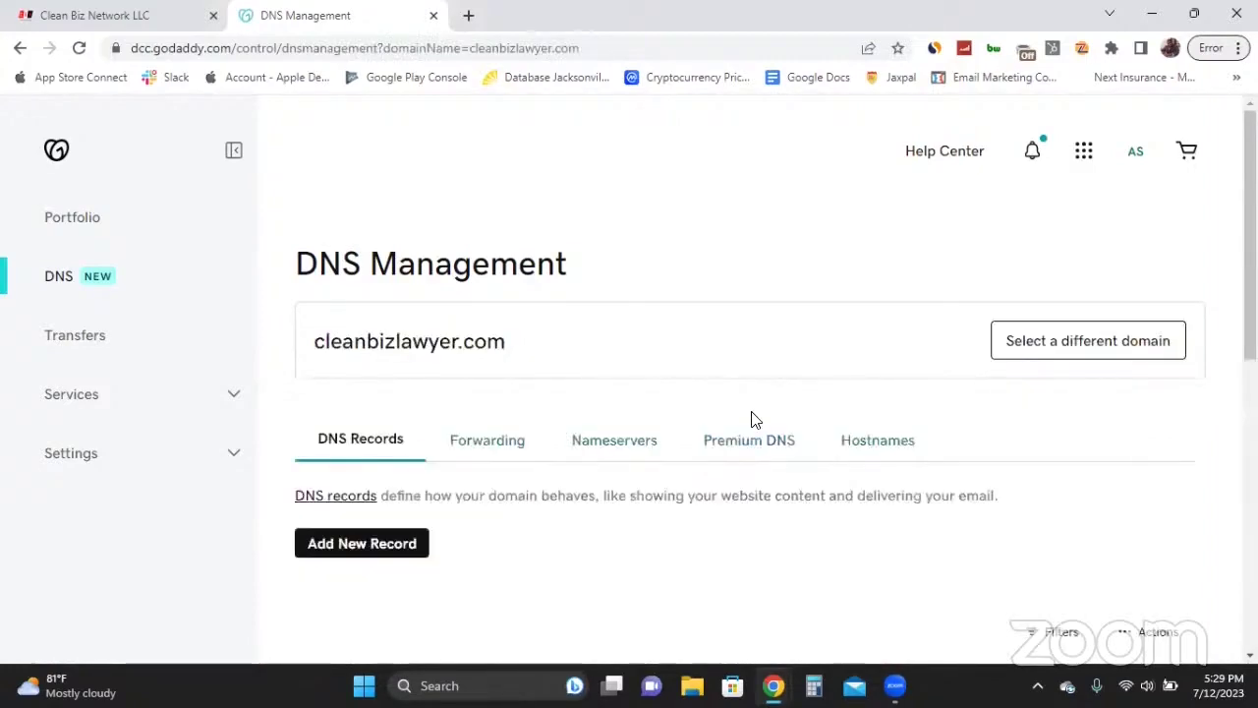
pyautogui.scroll(-2, 752, 420)
pyautogui.scroll(-2, 752, 420)
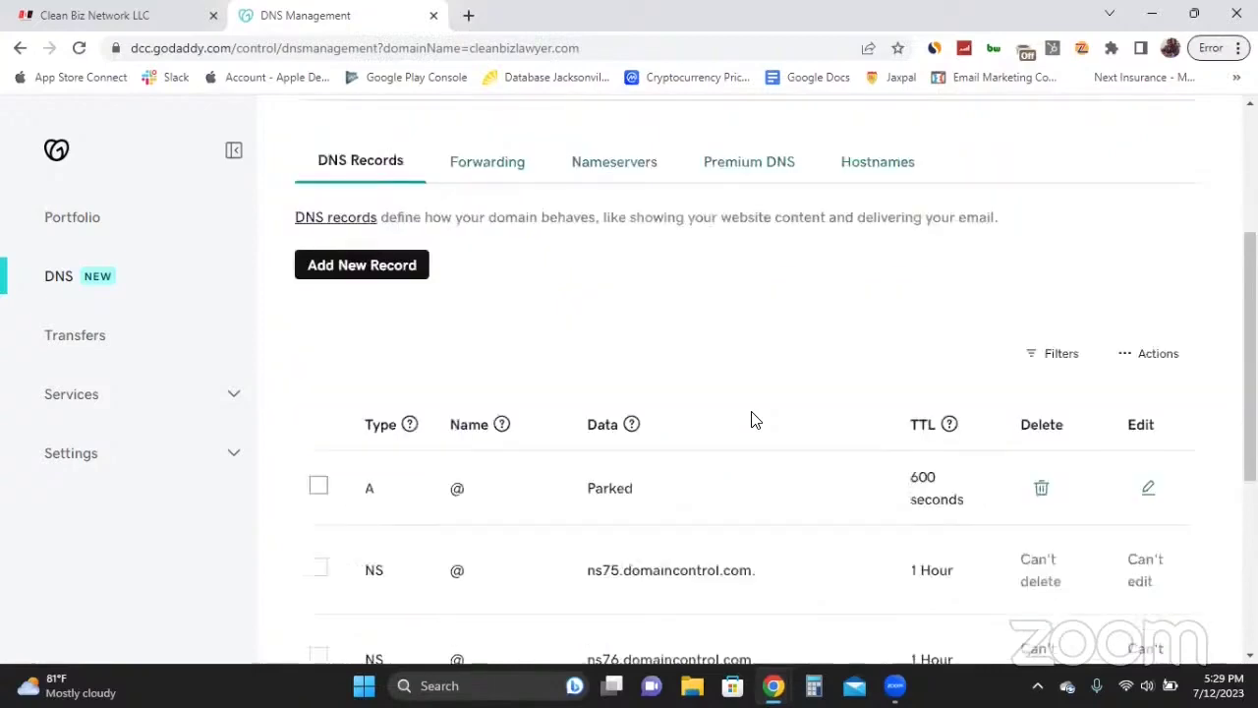
pyautogui.scroll(-1, 752, 420)
pyautogui.scroll(-2, 752, 419)
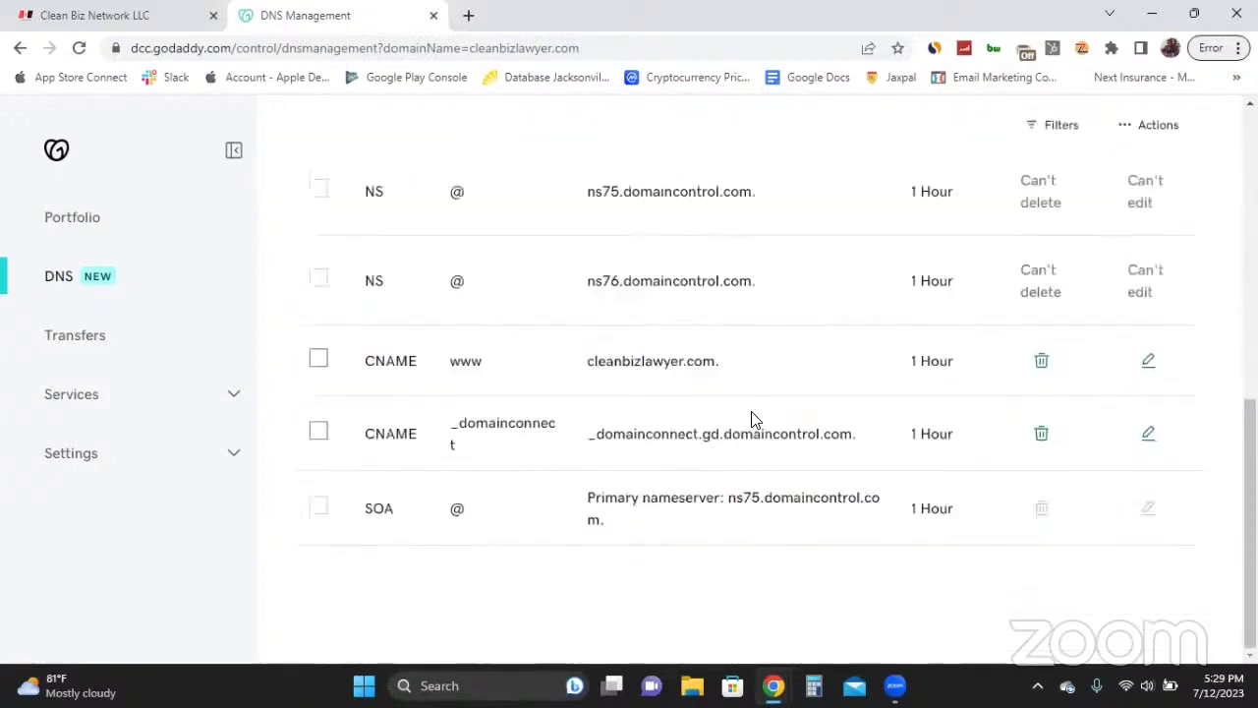
pyautogui.scroll(1, 752, 420)
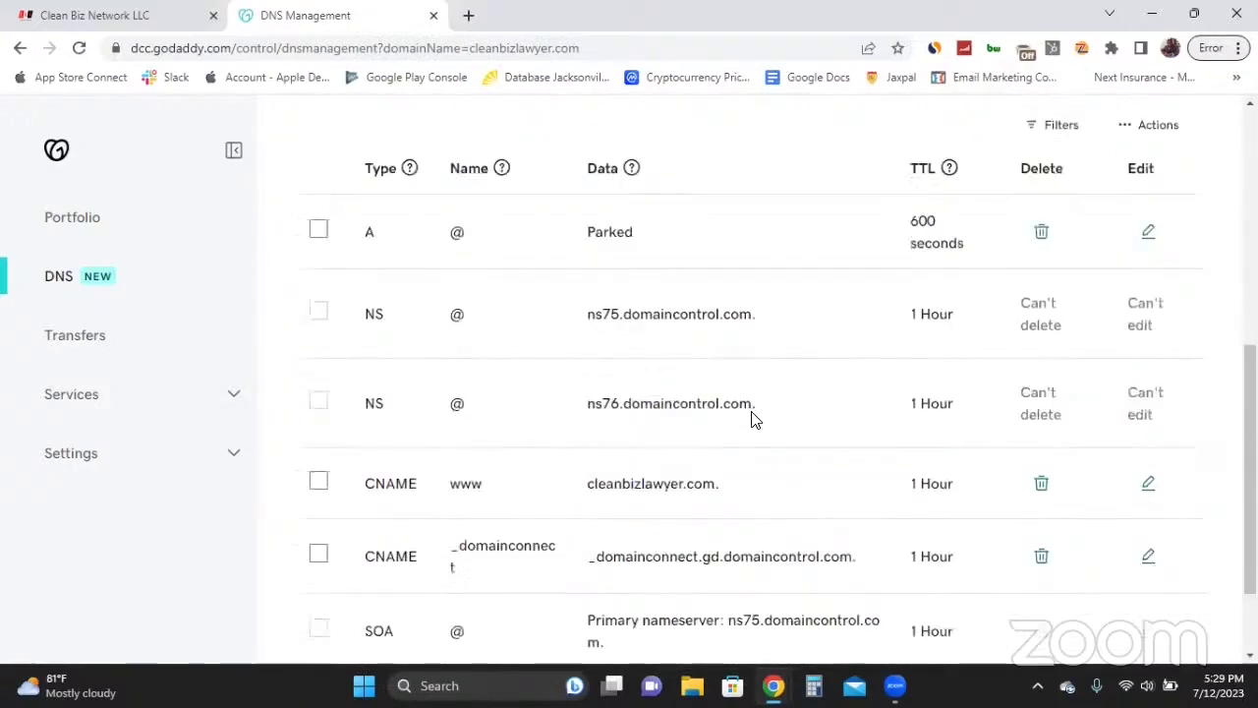
pyautogui.scroll(1, 751, 411)
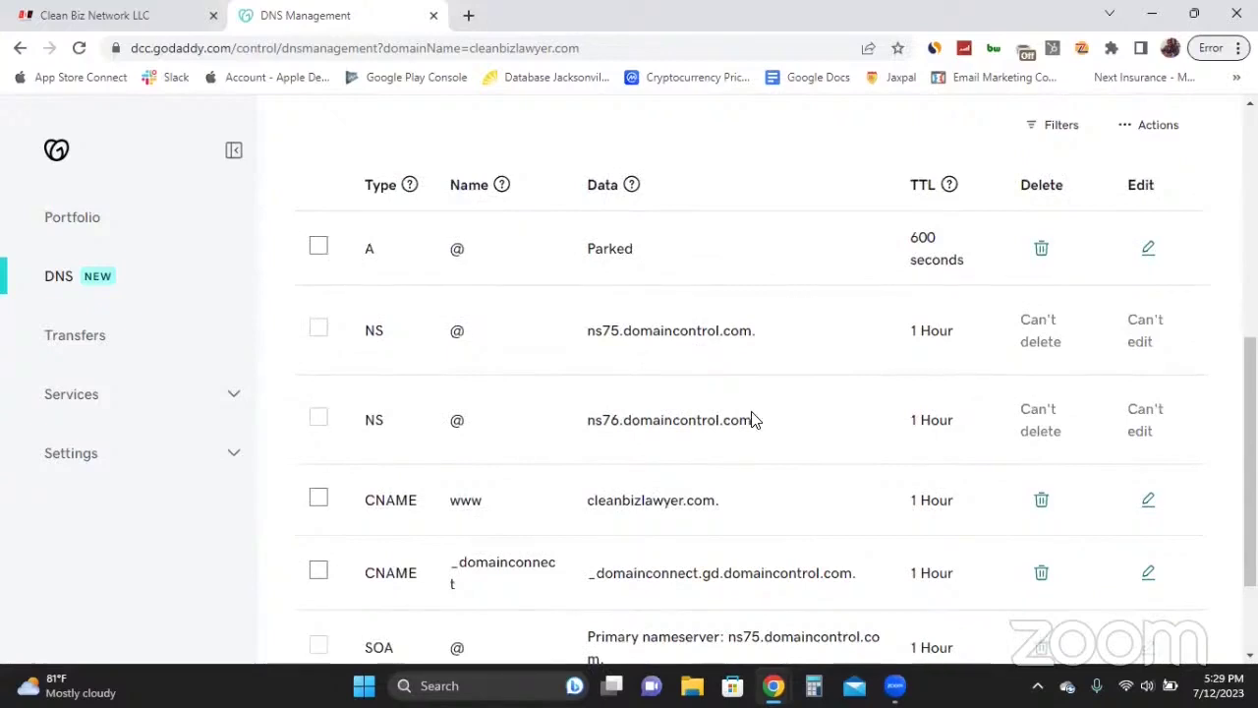
# Step: Switch to the Clean Biz Network dashboard and open the Domains settings
pyautogui.hotkey('alt', 'Tab')
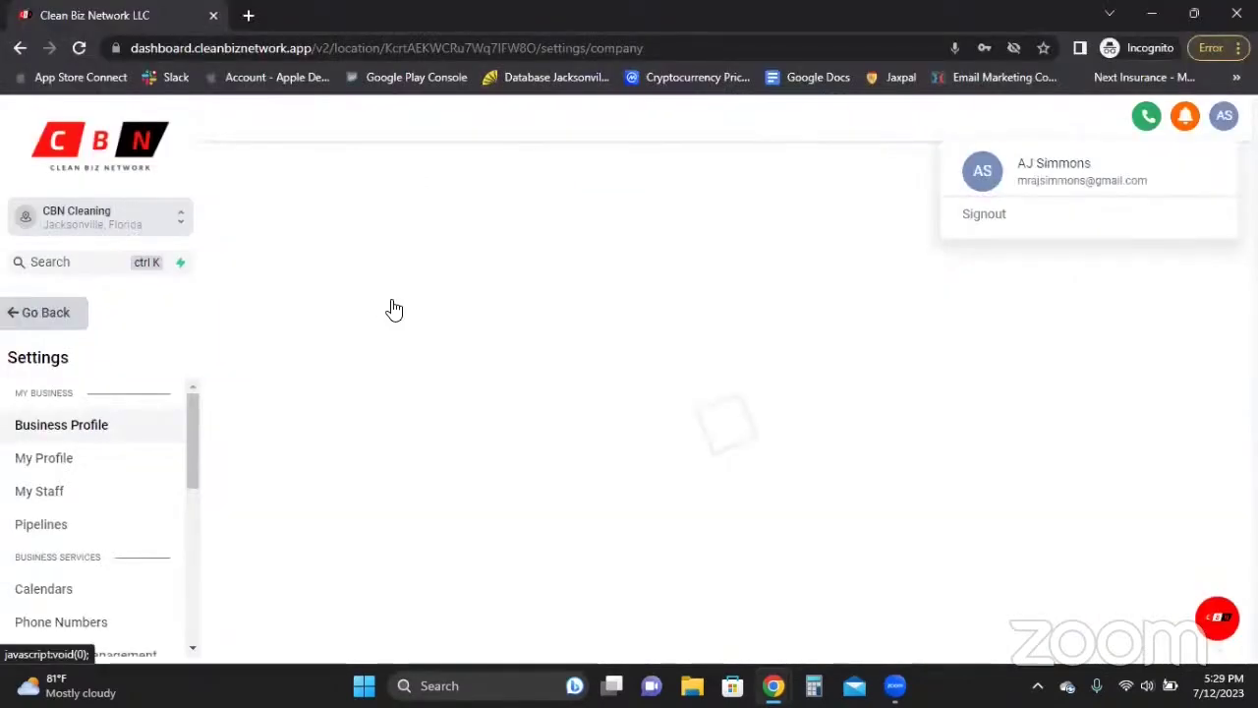
pyautogui.click(395, 310)
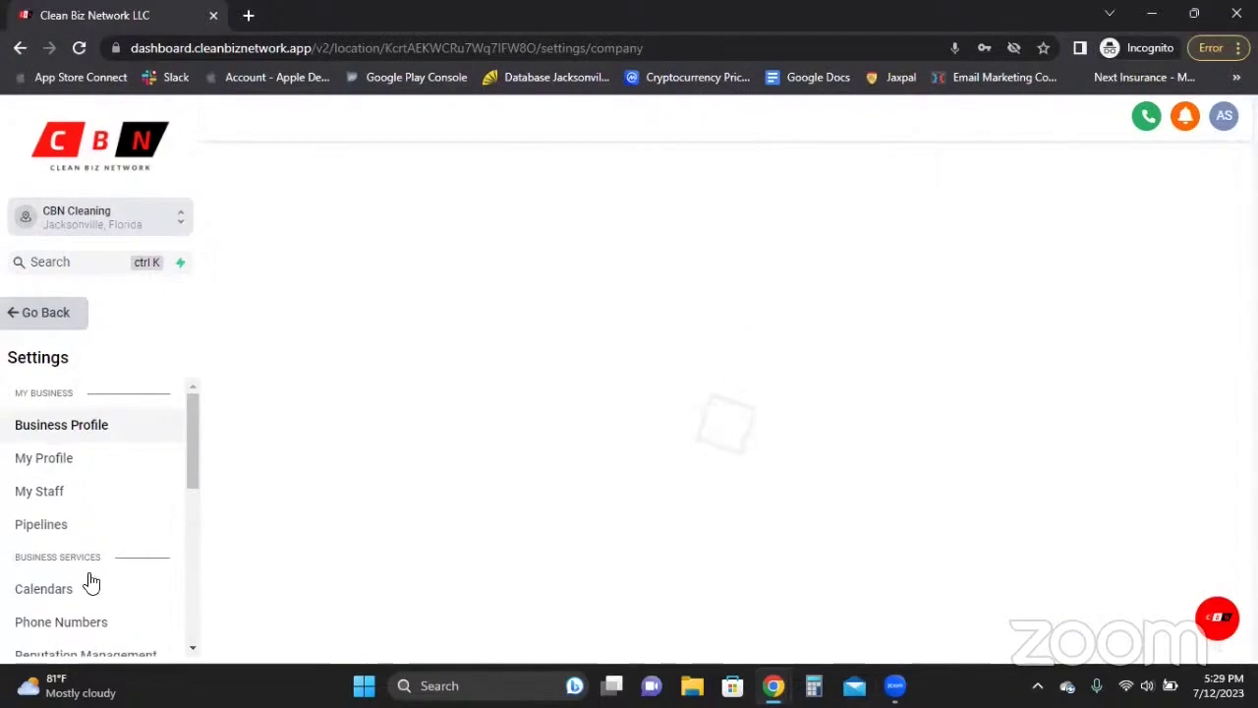
pyautogui.scroll(-2, 108, 555)
pyautogui.scroll(-1, 71, 585)
pyautogui.scroll(-1, 69, 557)
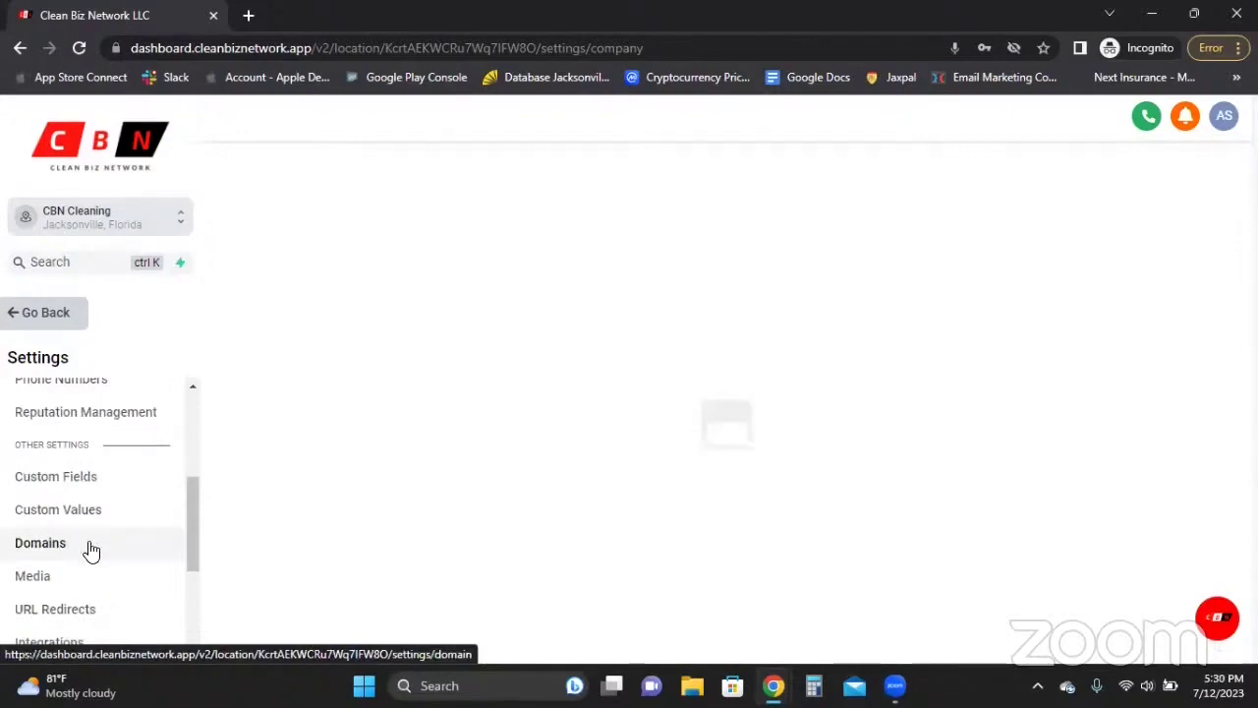
pyautogui.click(88, 549)
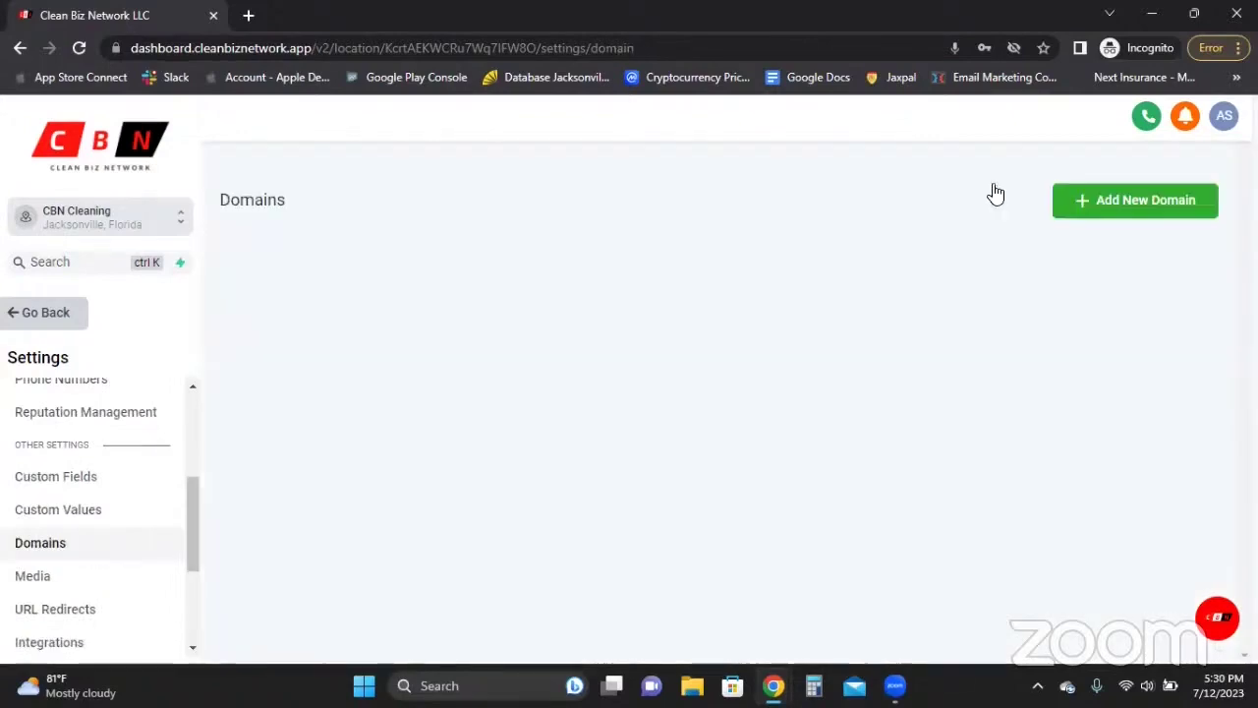
pyautogui.click(1140, 204)
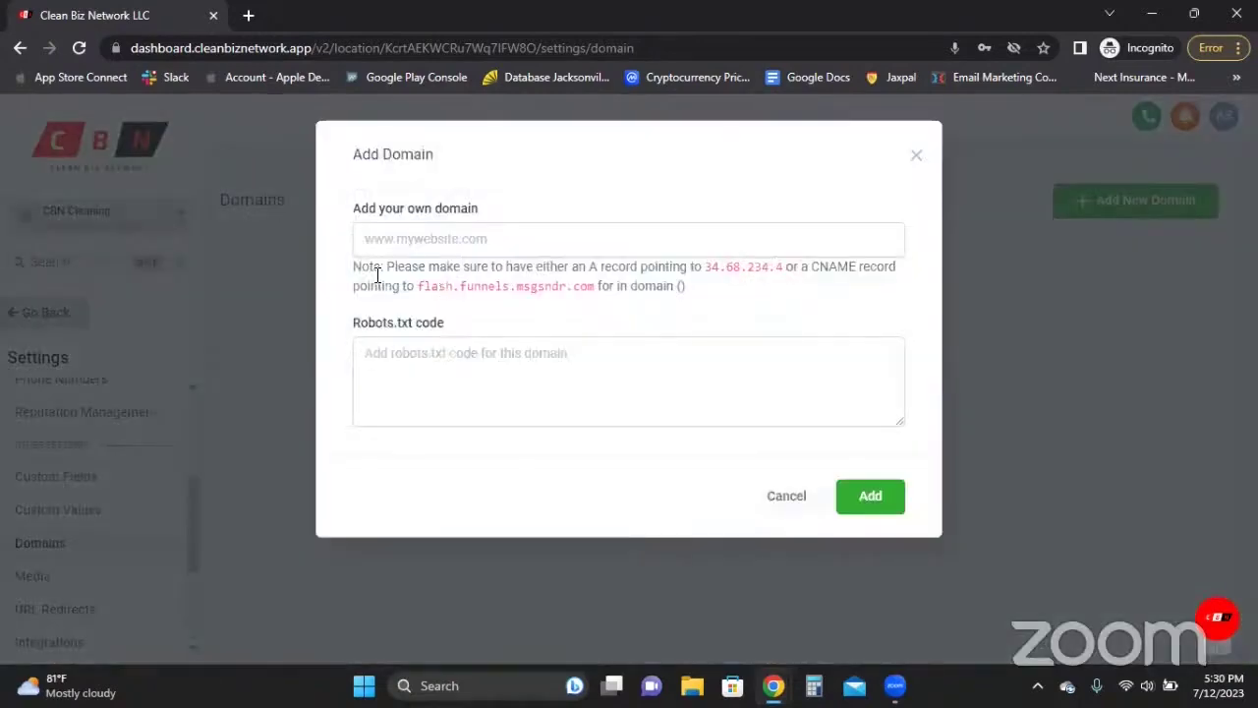
pyautogui.click(458, 246)
pyautogui.write('w')
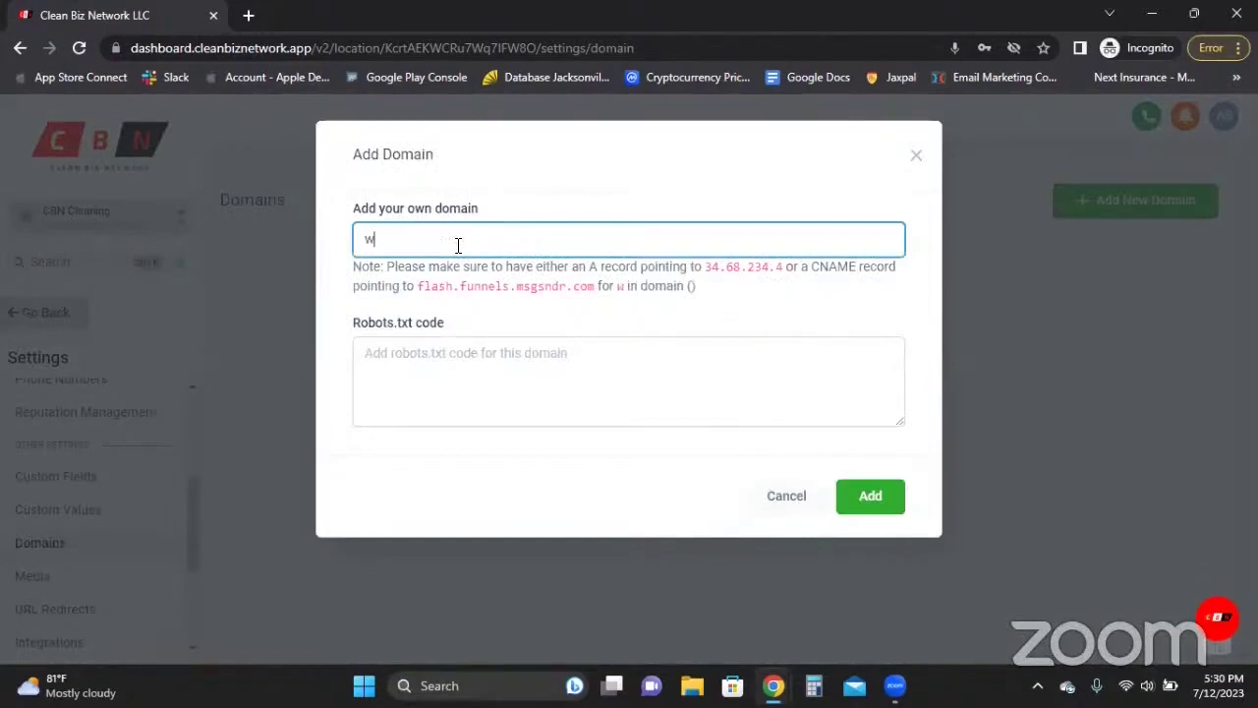
pyautogui.write('ww.')
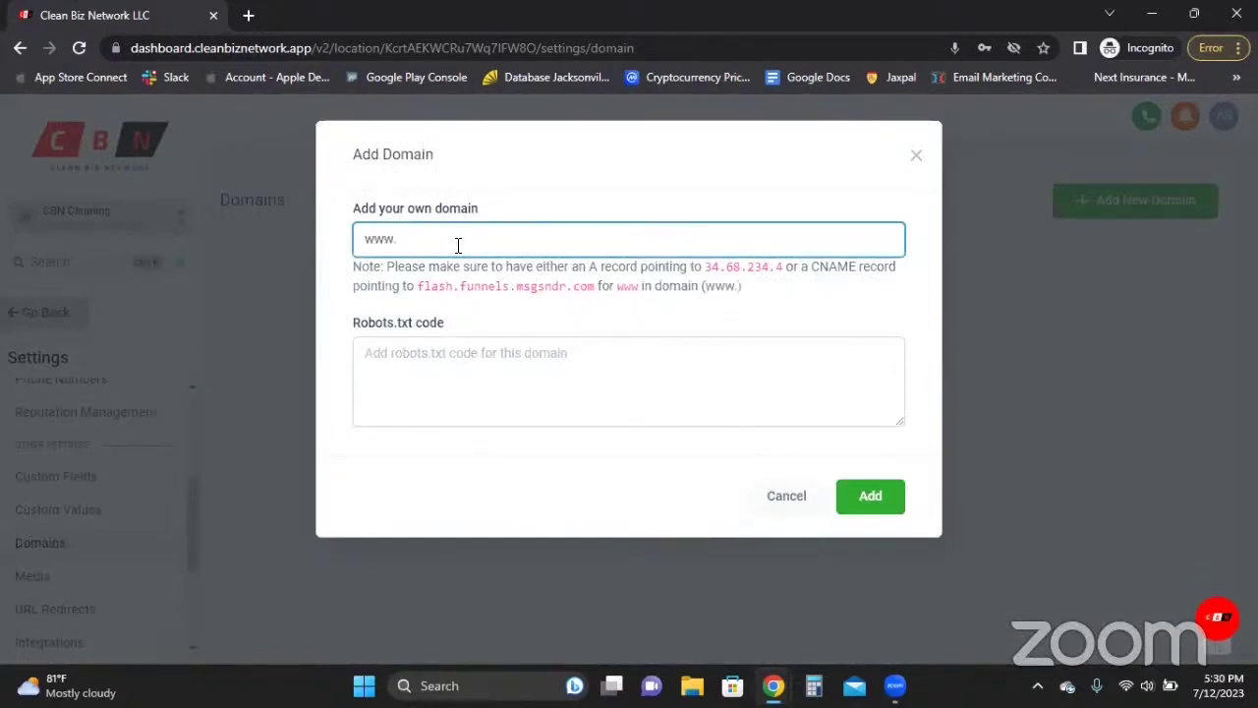
pyautogui.write('cleanbizlawyer.com')
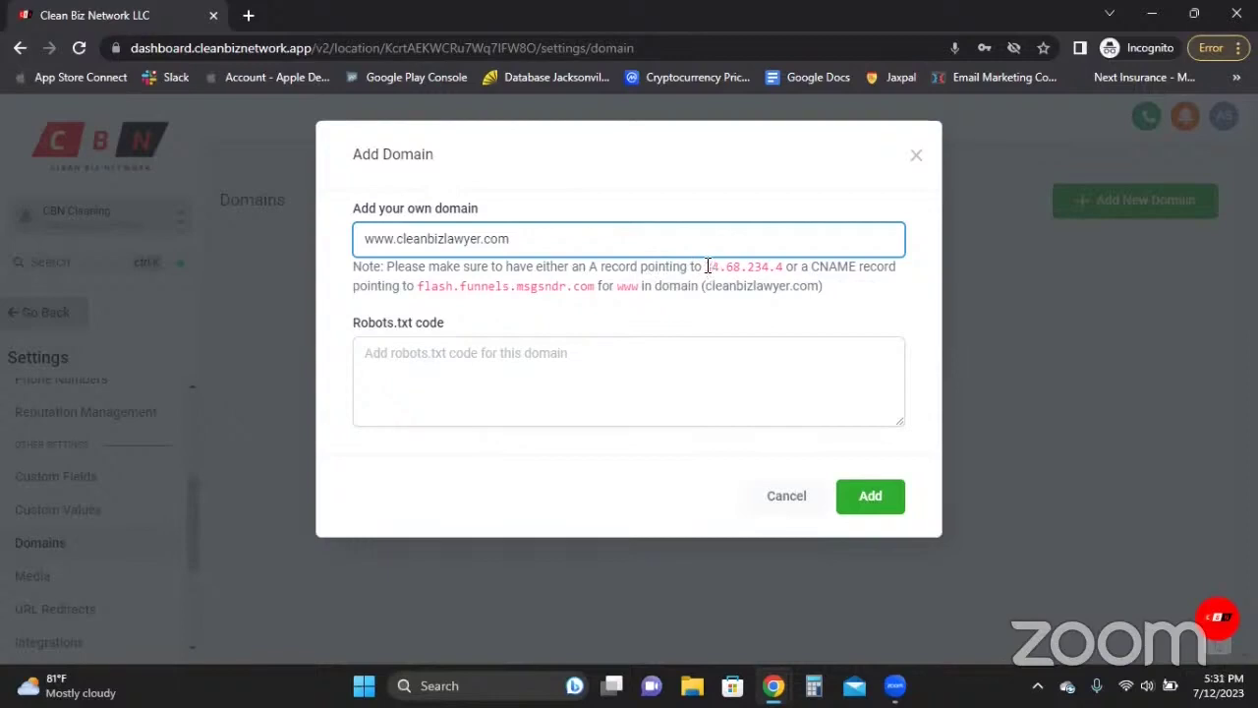
# Step: Copy the A record address 34.68.234.4 from the domain note and switch to GoDaddy's DNS management page
pyautogui.moveTo(705, 266); pyautogui.dragTo(781, 276)
pyautogui.hotkey('ctrl', 'c')
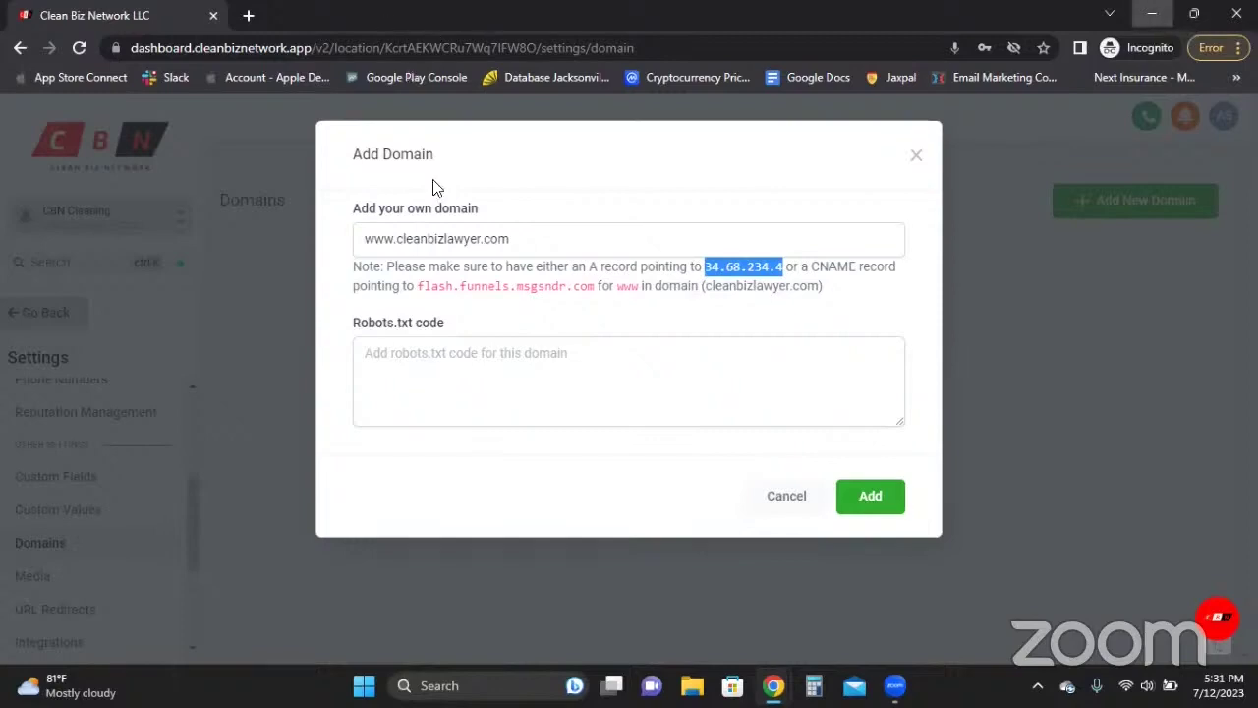
pyautogui.hotkey('alt', 'Tab')
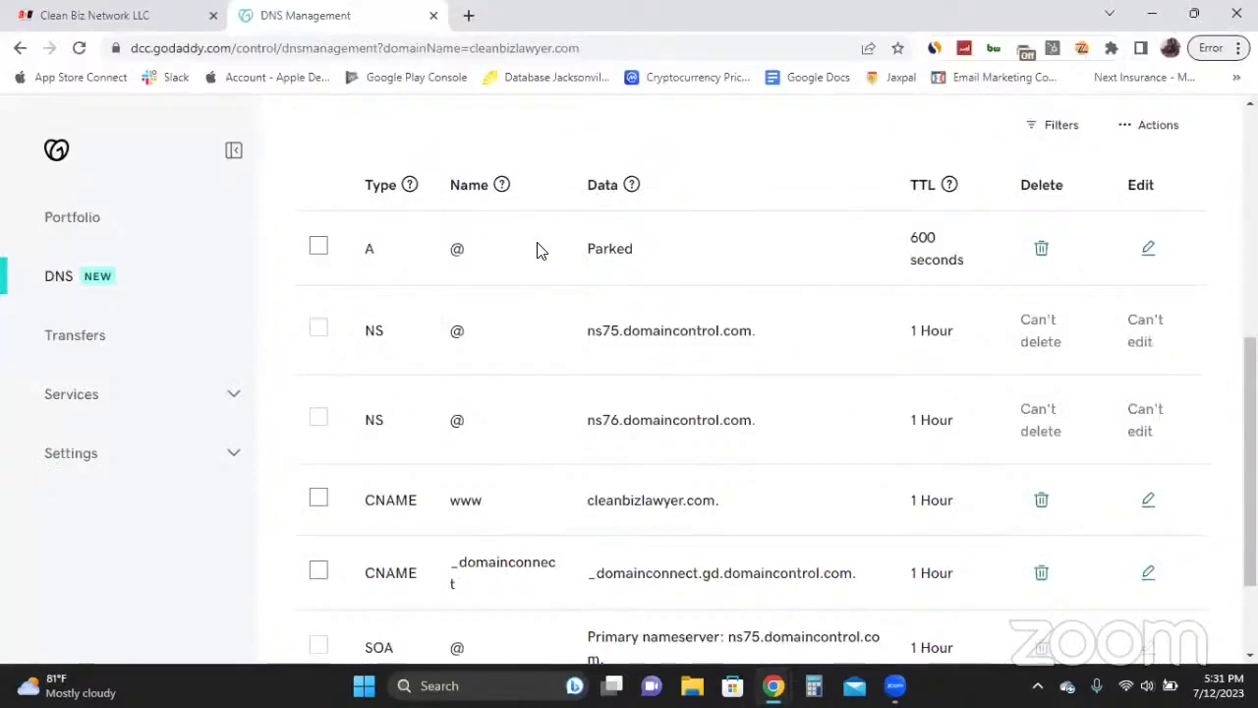
# Step: Add and save a new A record for cleanbizlawyer.com with name @ and value 34.68.234.4
pyautogui.scroll(2, 385, 202)
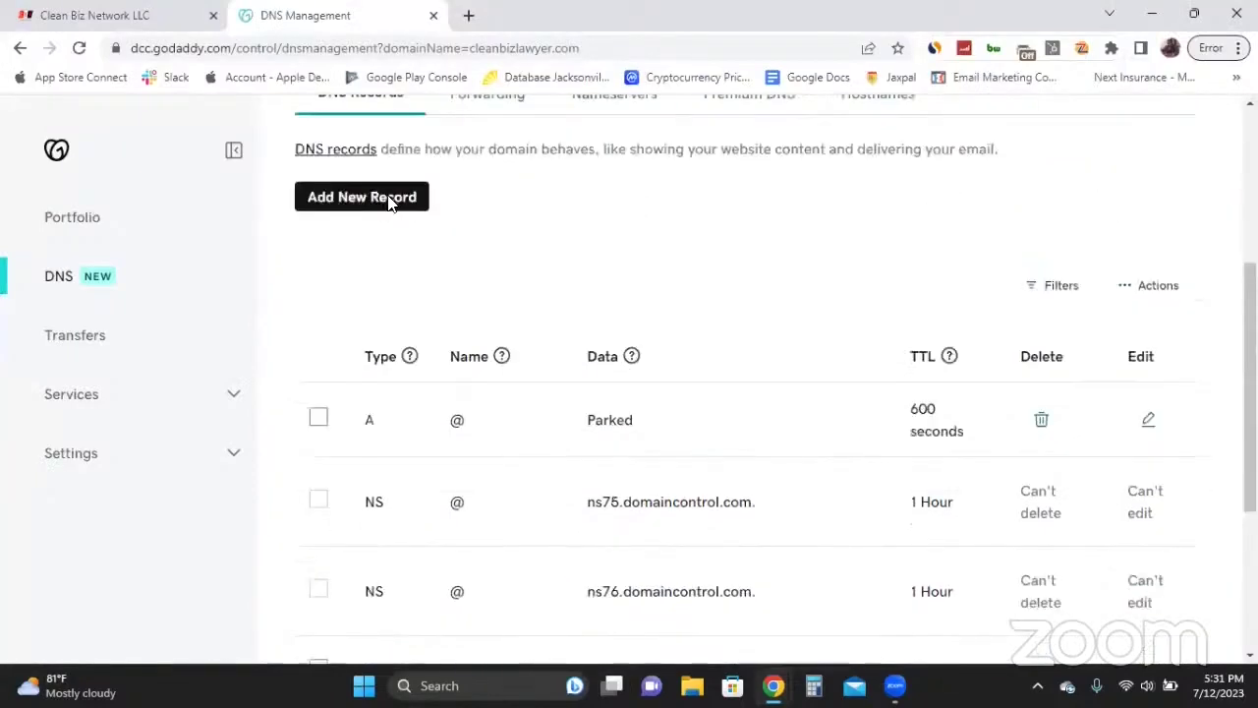
pyautogui.click(391, 202)
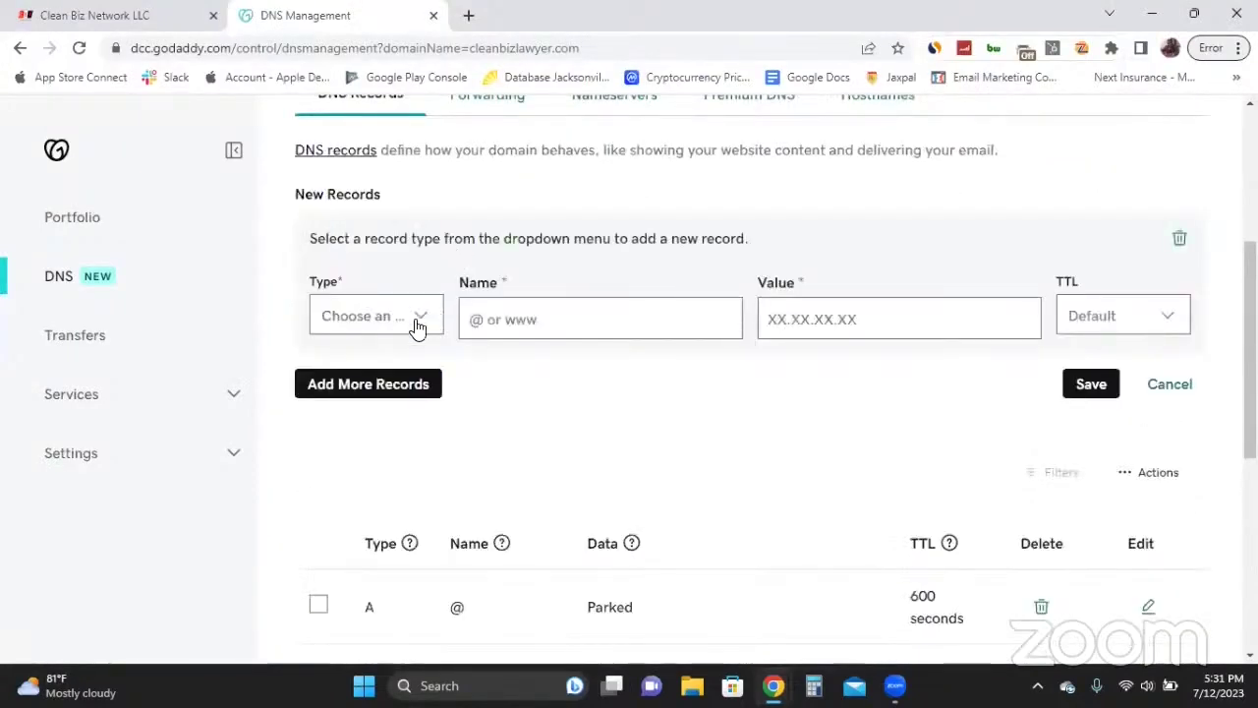
pyautogui.click(418, 324)
pyautogui.click(382, 357)
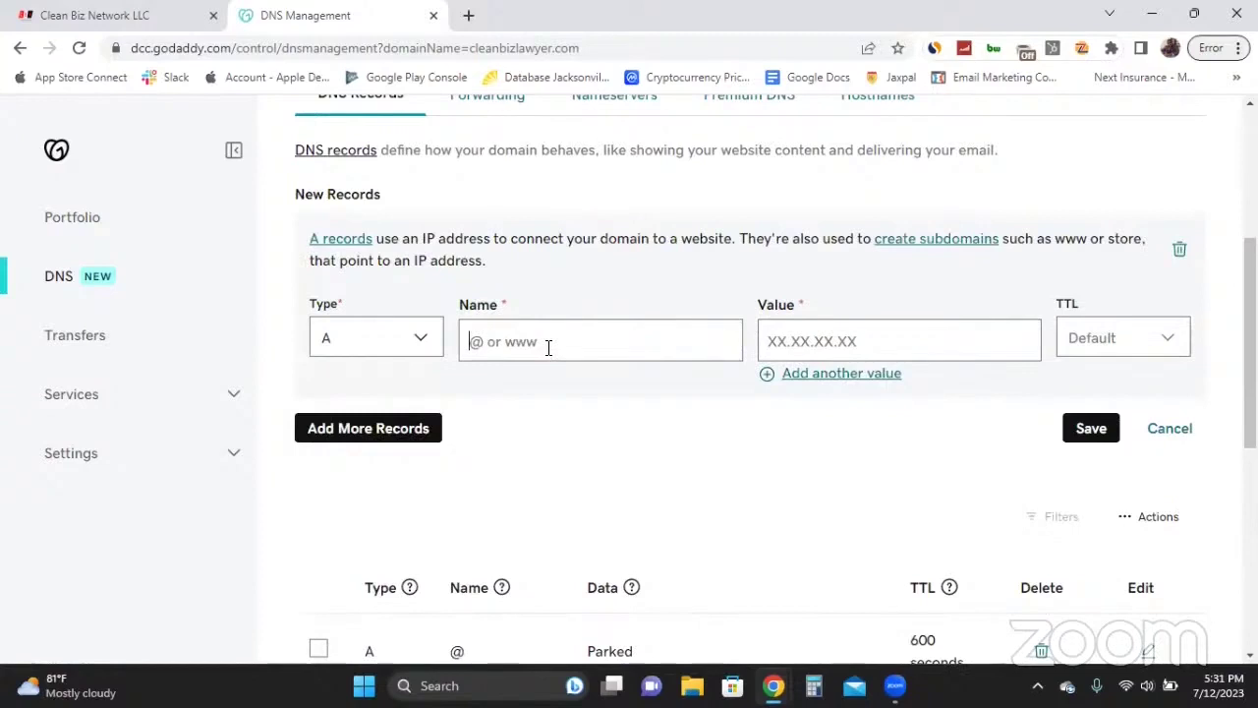
pyautogui.write('@')
pyautogui.click(832, 337)
pyautogui.hotkey('ctrl', 'v')
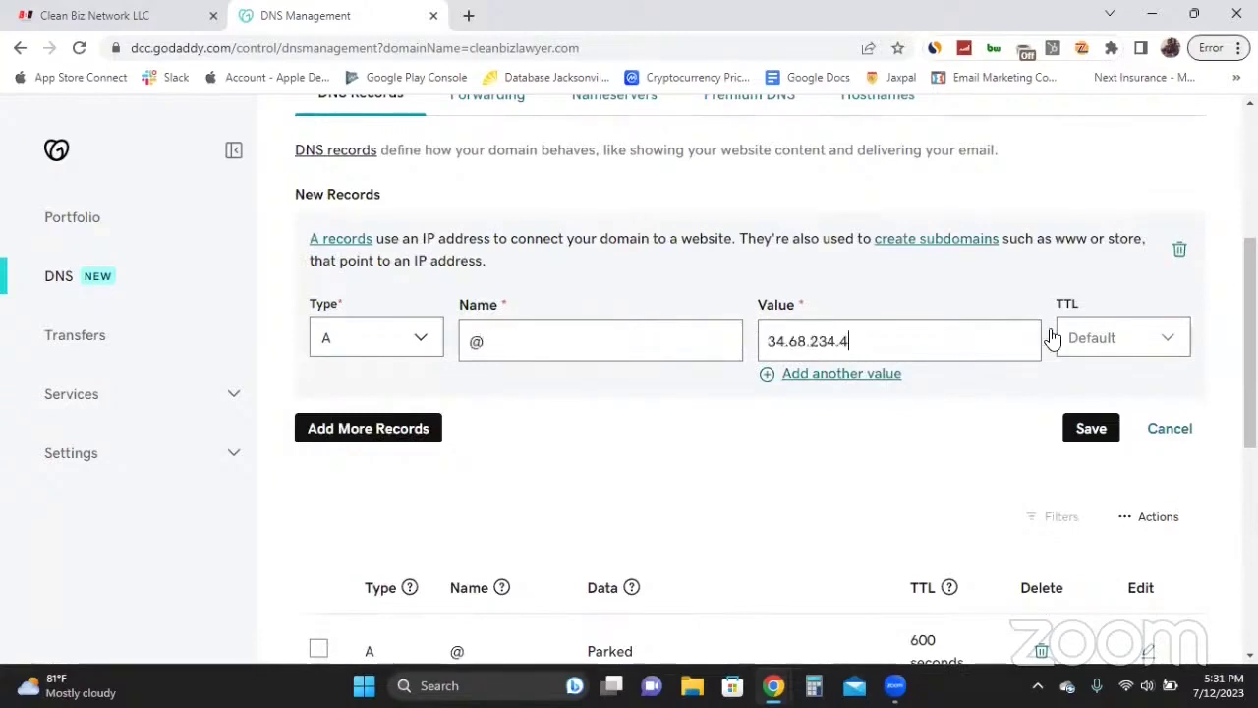
pyautogui.click(1069, 427)
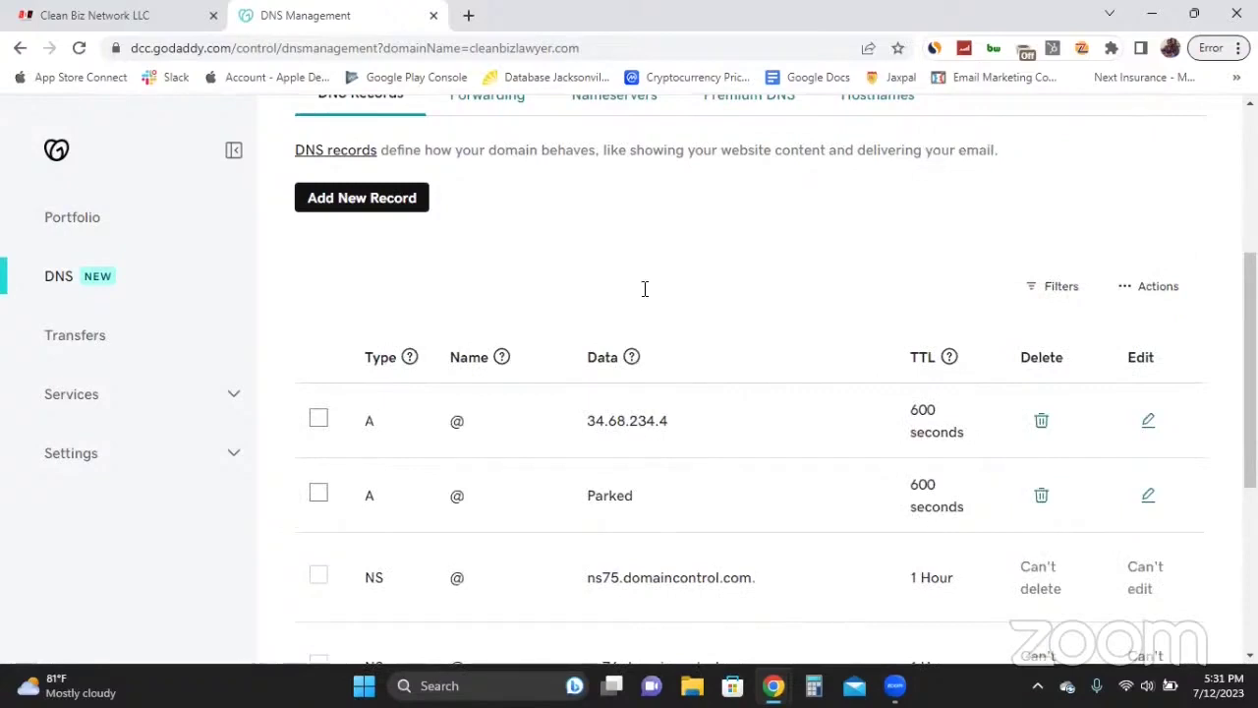
# Step: Copy the CNAME target flash.funnels.msgsndr.com from the Clean Biz Network domain note and return to GoDaddy's DNS records
pyautogui.hotkey('alt', 'Tab')
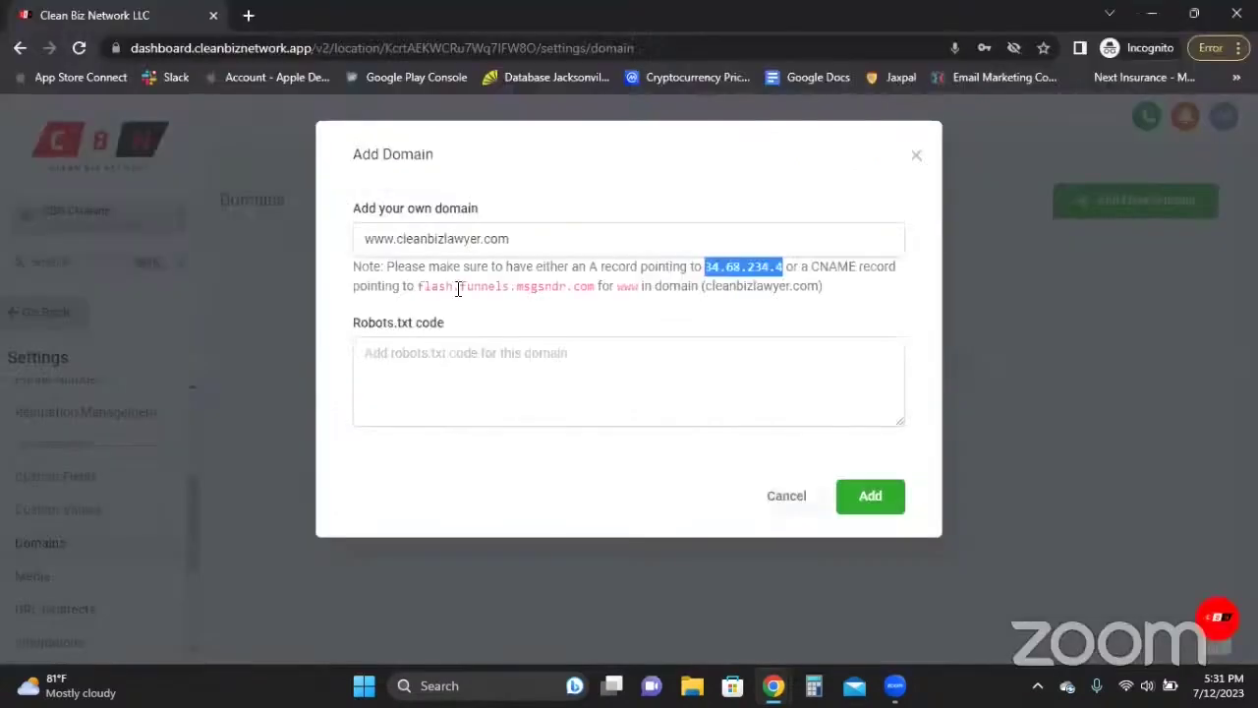
pyautogui.moveTo(458, 289); pyautogui.dragTo(621, 290)
pyautogui.hotkey('ctrl', 'c')
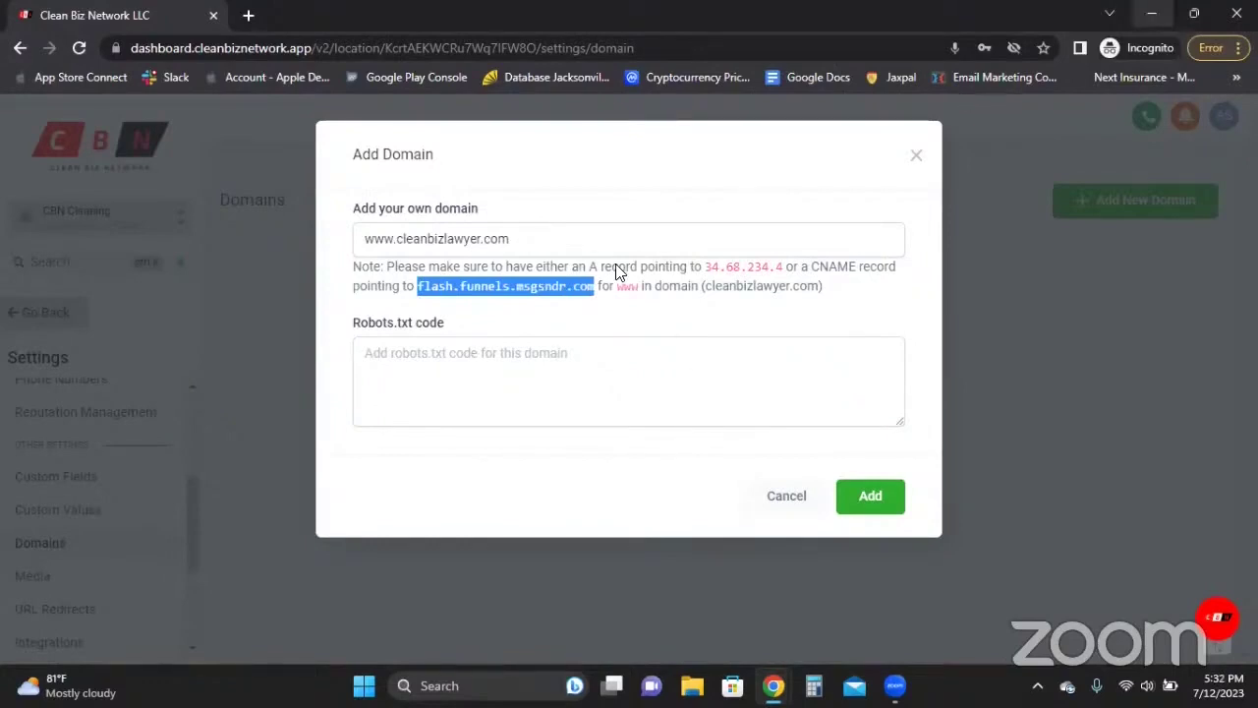
pyautogui.hotkey('alt', 'Tab')
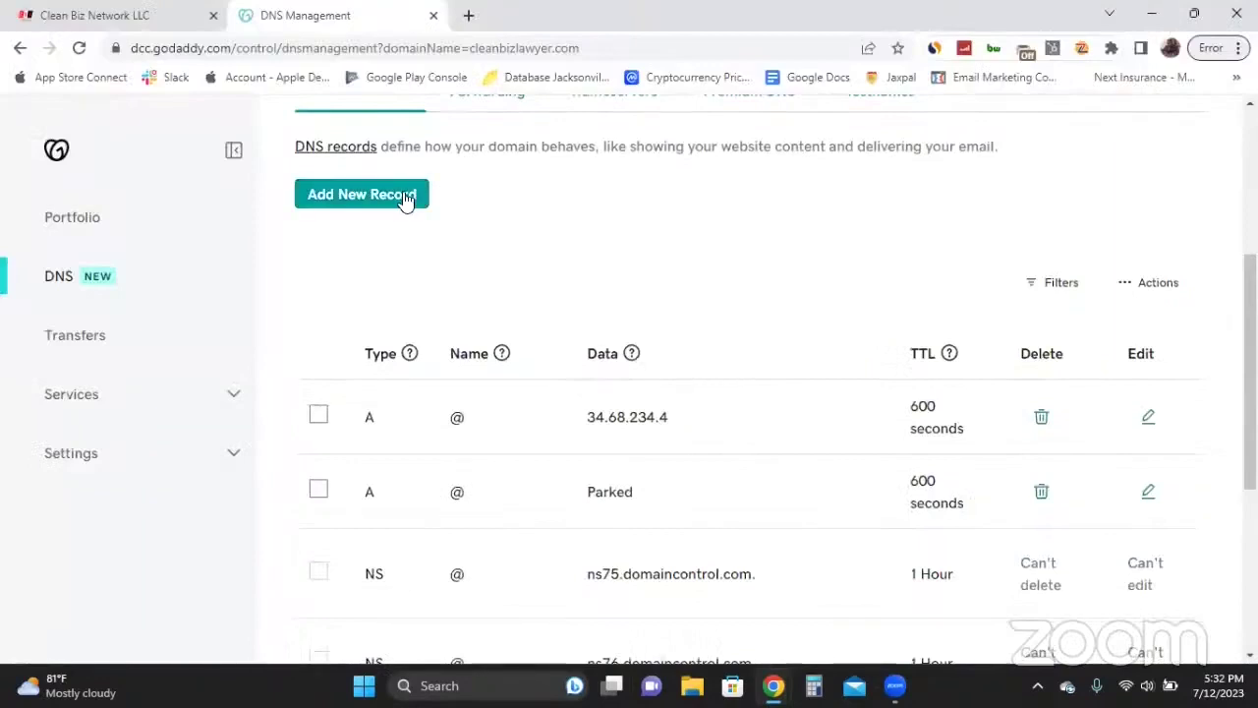
# Step: Try to add a new CNAME record with name www and value flash.funnels.msgsndr.com
pyautogui.click(404, 193)
pyautogui.click(394, 316)
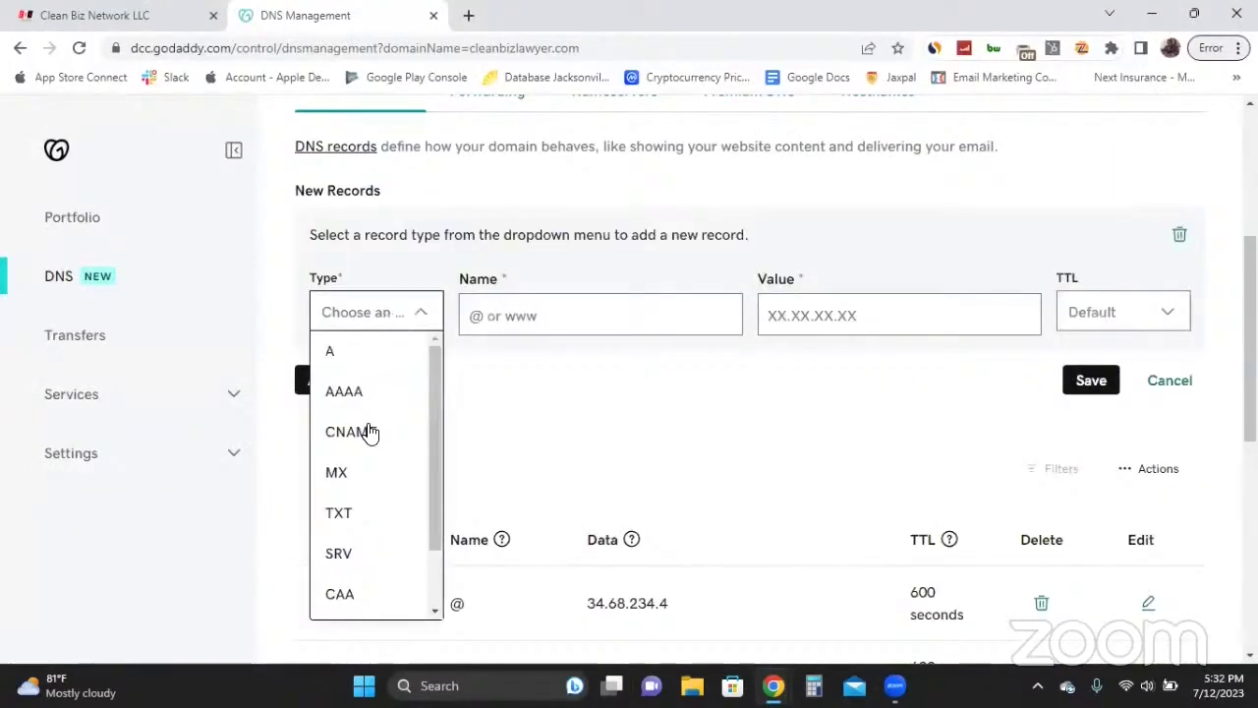
pyautogui.click(368, 432)
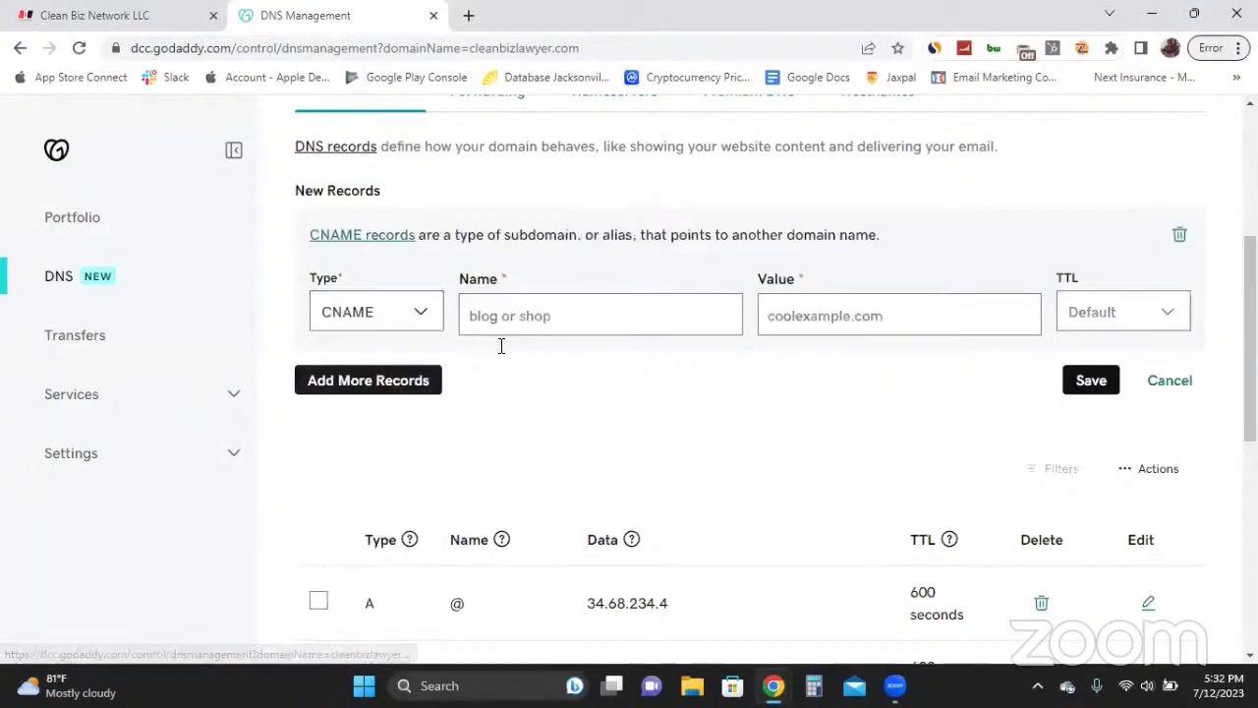
pyautogui.click(533, 323)
pyautogui.write('ww')
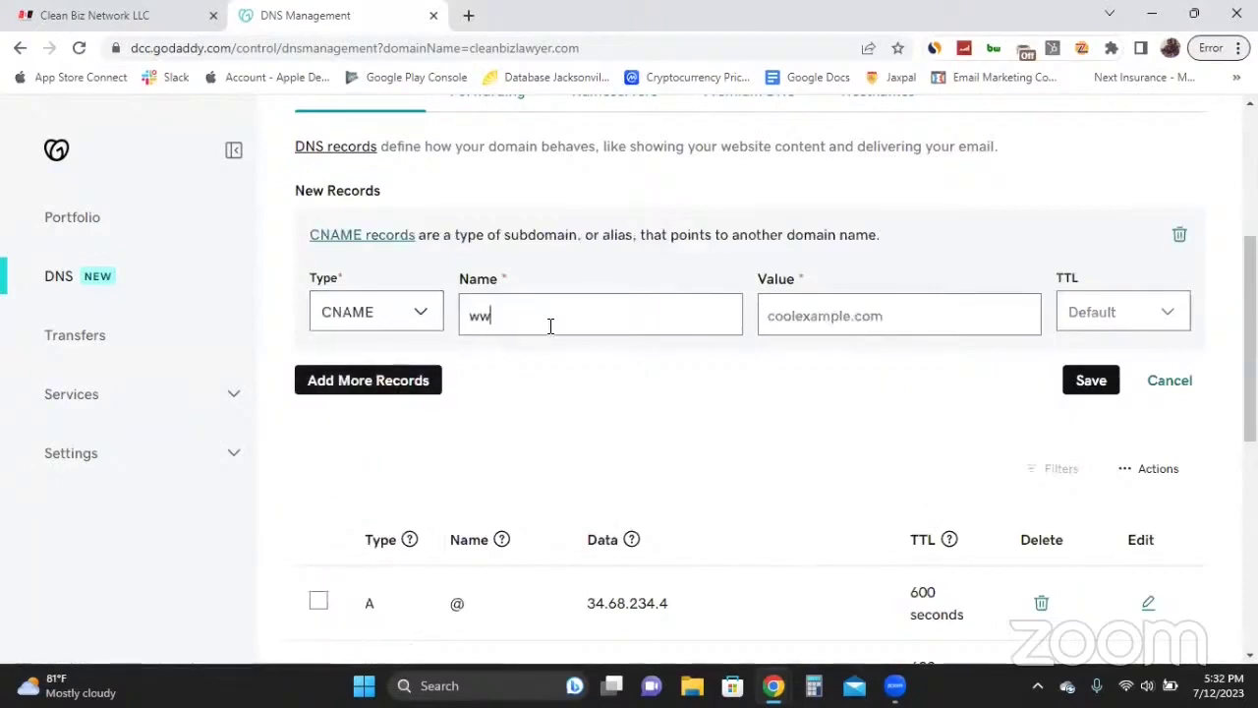
pyautogui.write('ww')
pyautogui.press('BackSpace')
pyautogui.click(812, 316)
pyautogui.hotkey('ctrl', 'v')
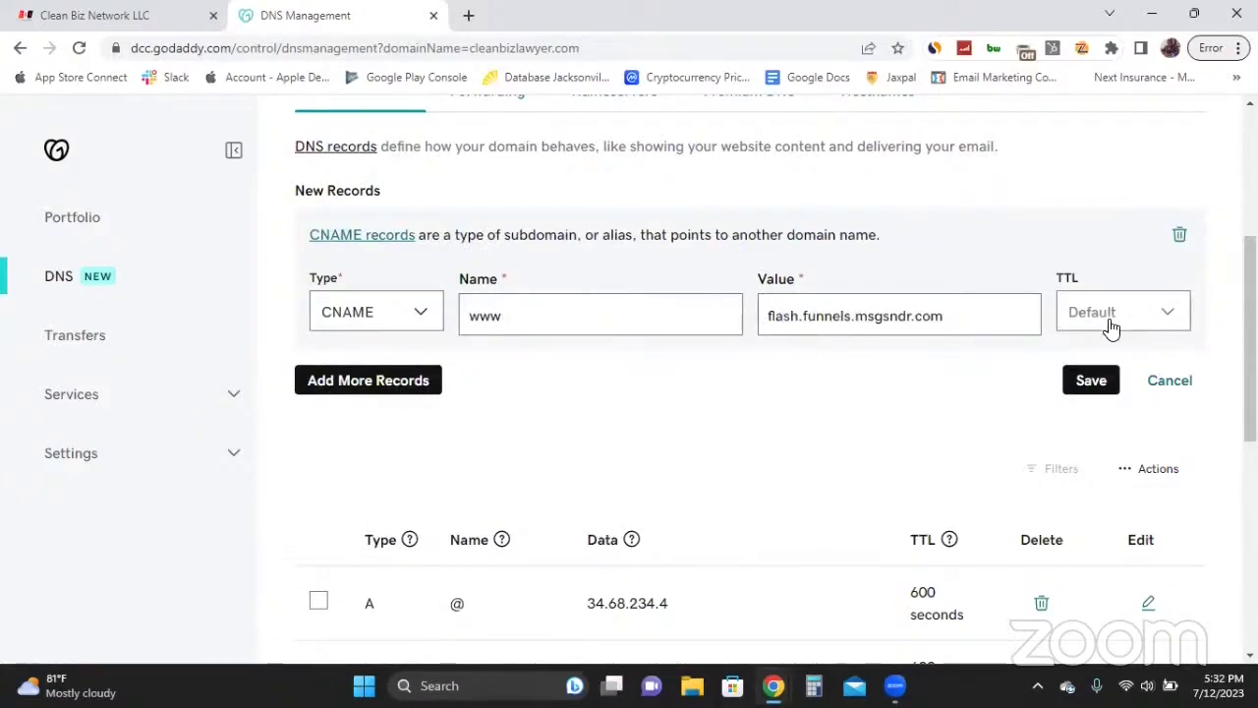
pyautogui.click(1090, 386)
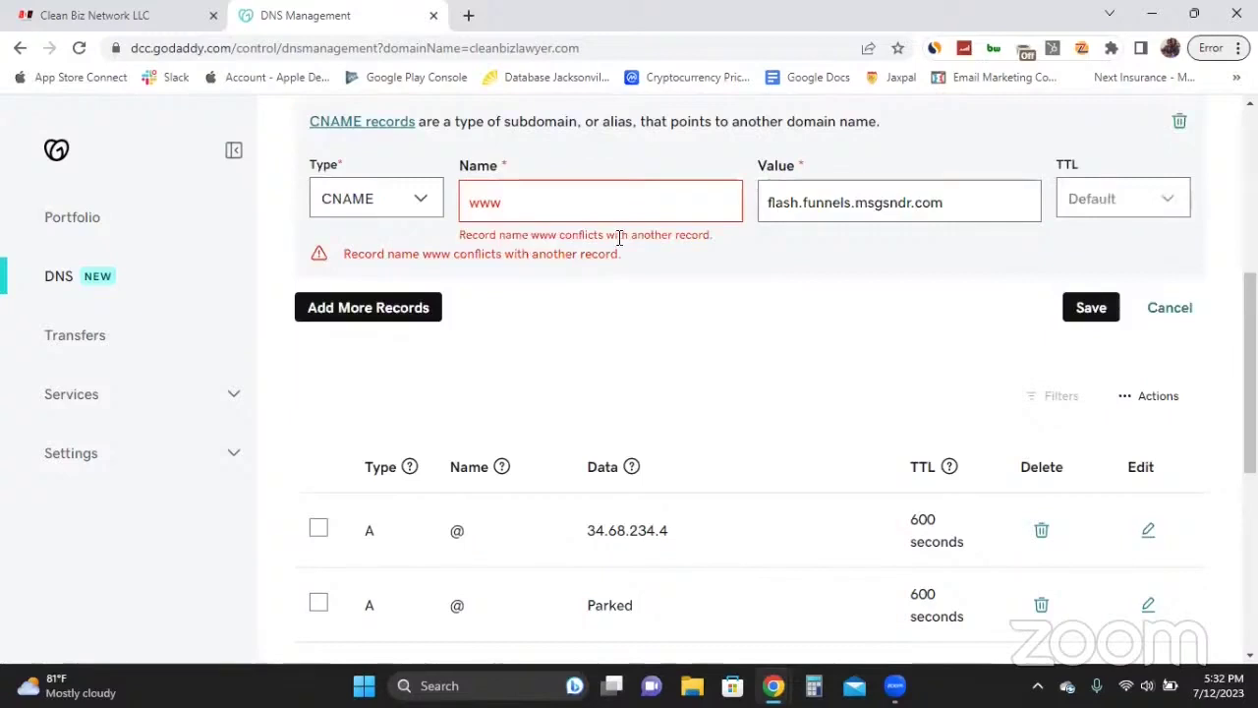
# Step: Examine the existing DNS records for a www entry and compare them with the record requirements in the Clean Biz Network dashboard
pyautogui.scroll(-2, 618, 238)
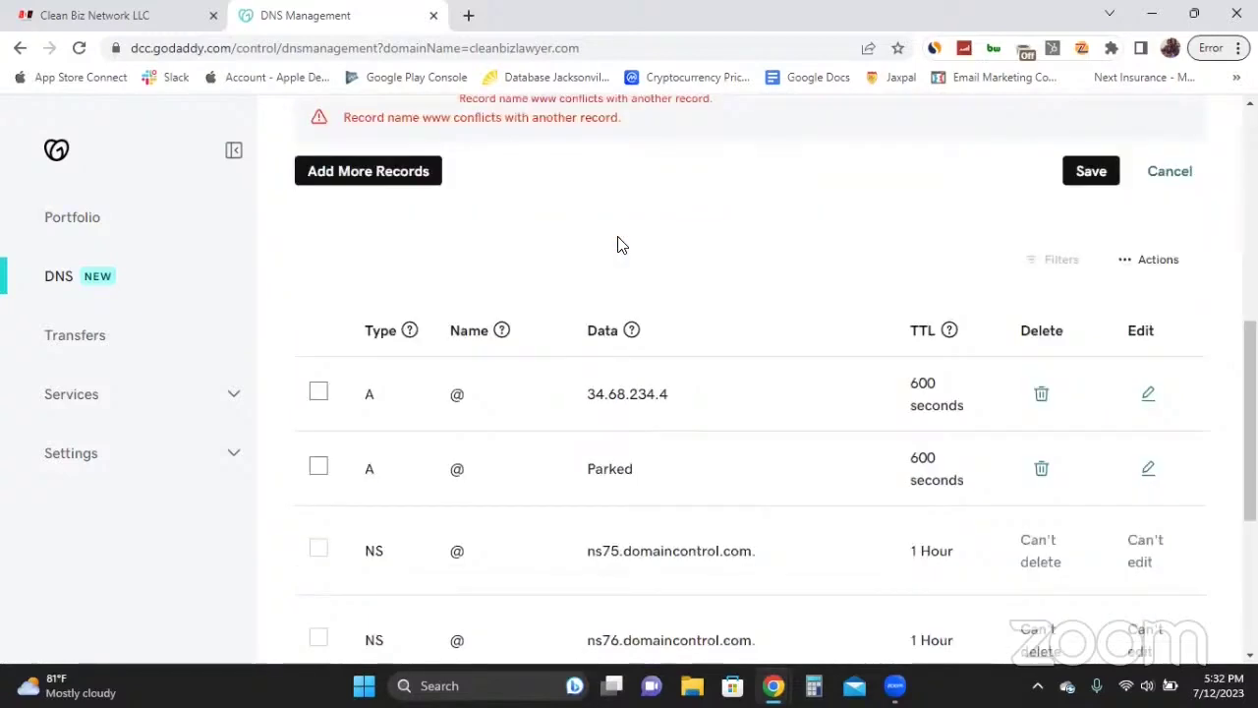
pyautogui.scroll(-1, 648, 256)
pyautogui.scroll(-2, 692, 277)
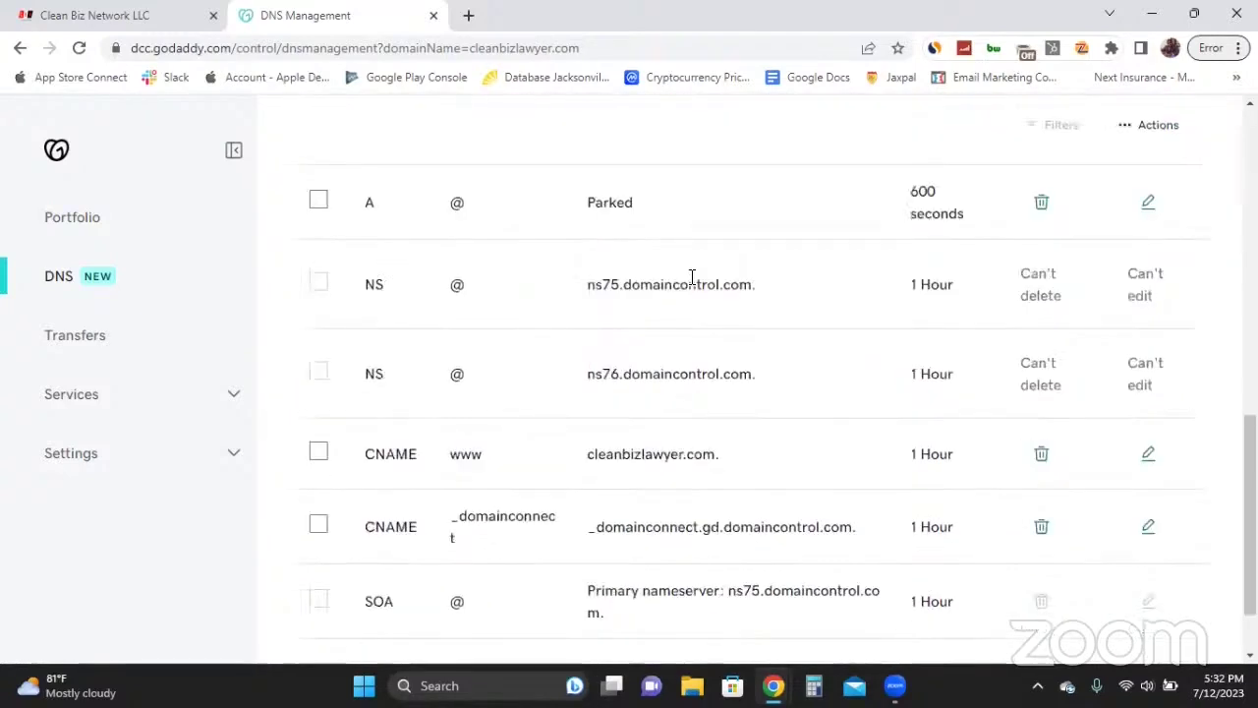
pyautogui.scroll(-1, 692, 277)
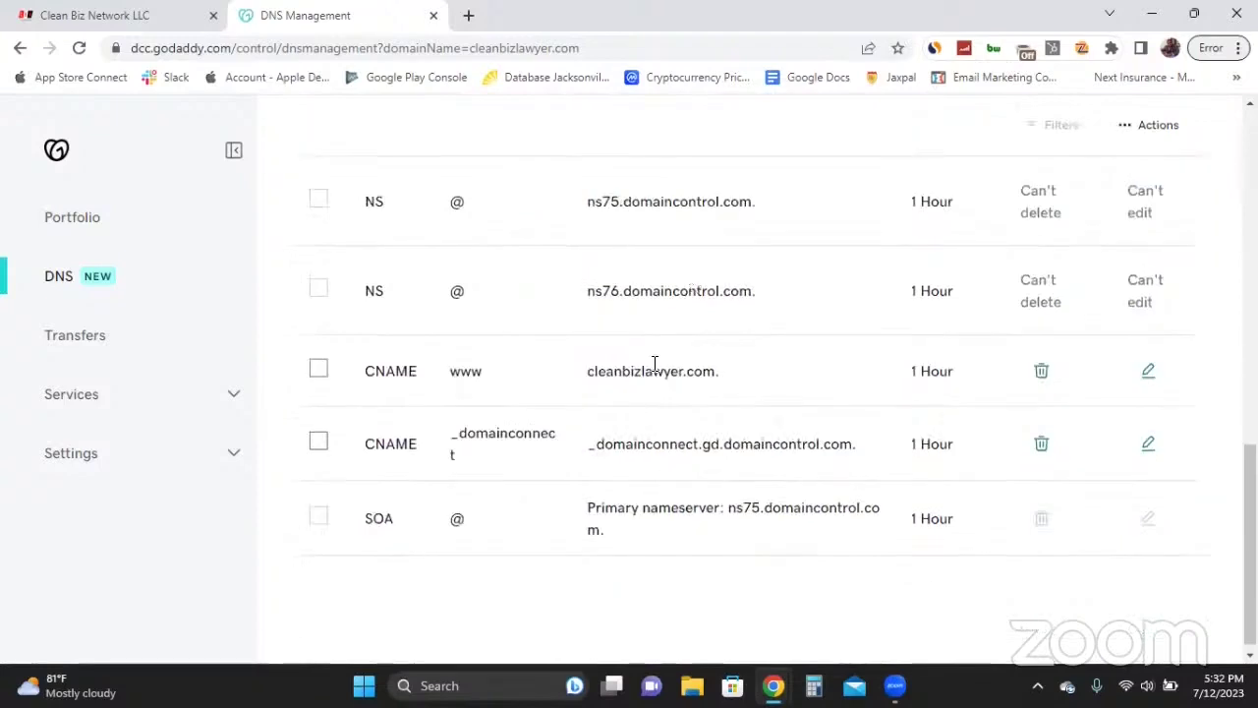
pyautogui.scroll(1, 655, 364)
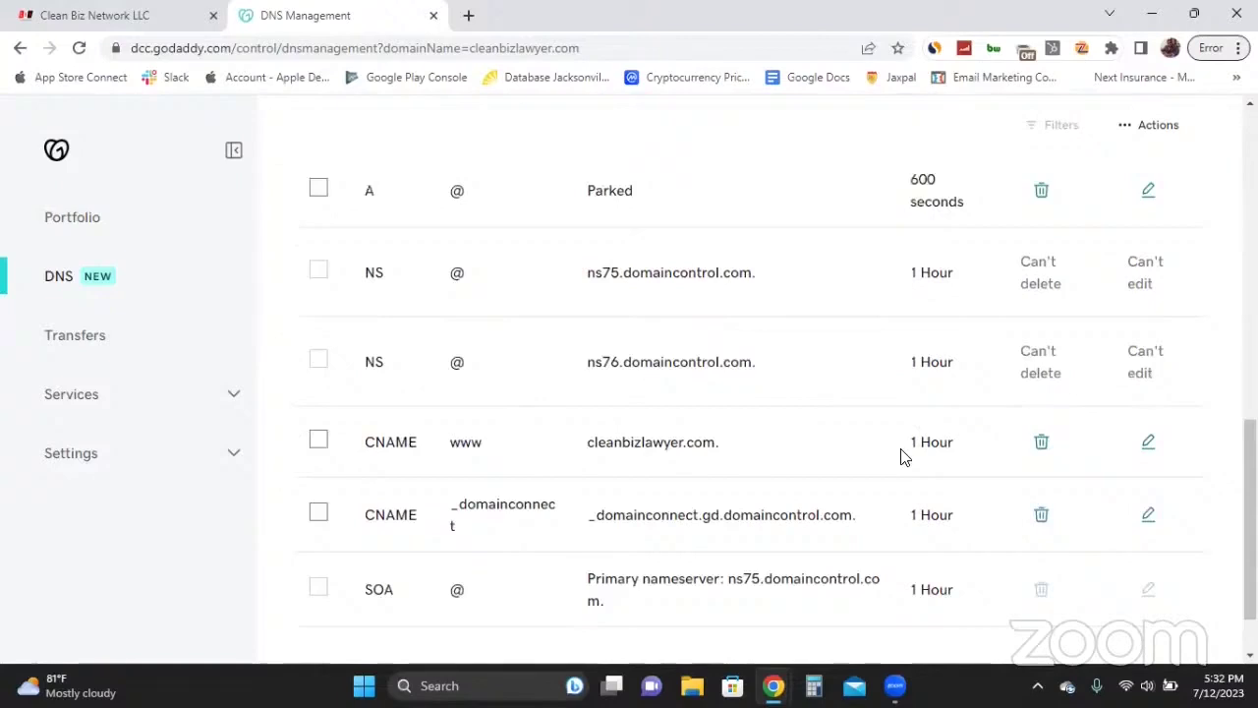
pyautogui.scroll(-1, 902, 457)
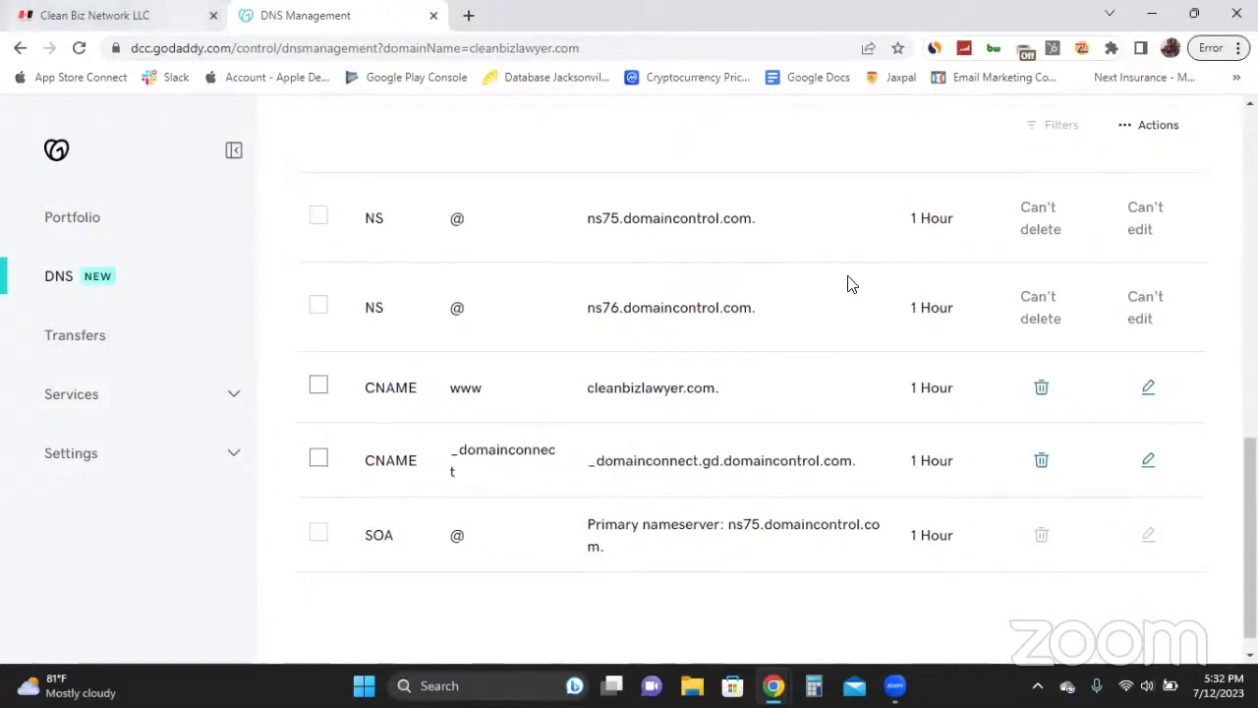
pyautogui.hotkey('alt', 'Tab')
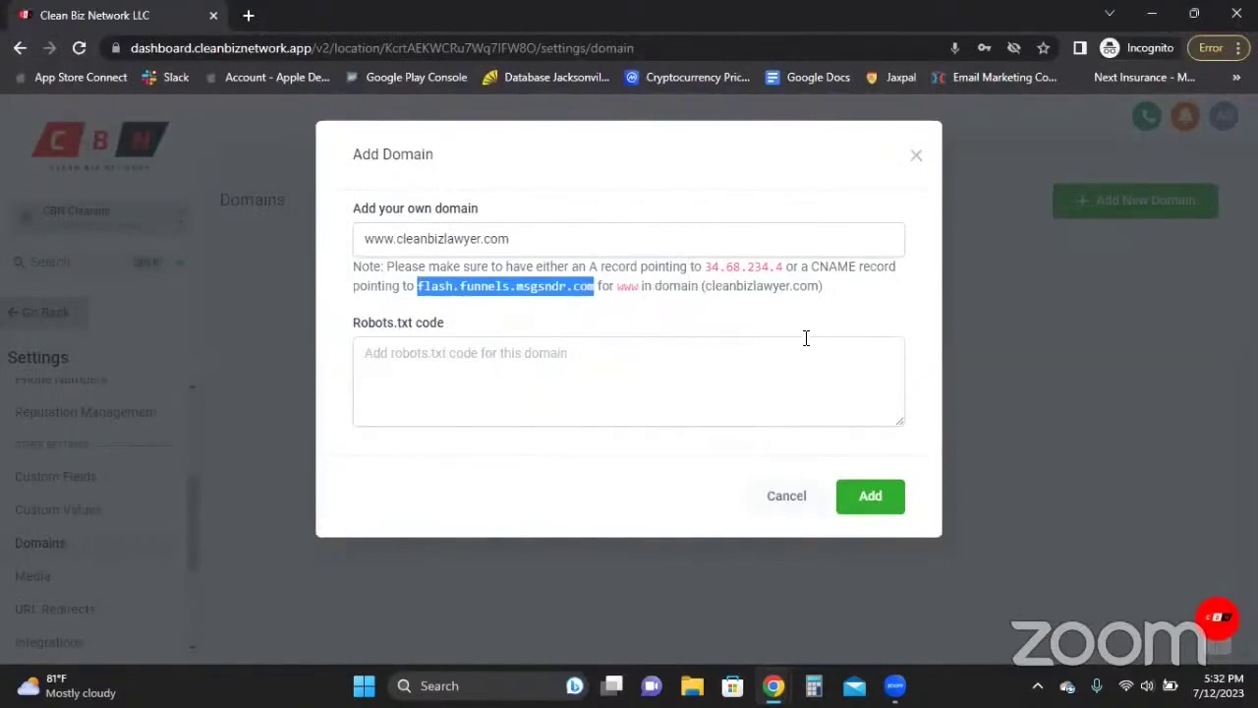
pyautogui.moveTo(776, 685)
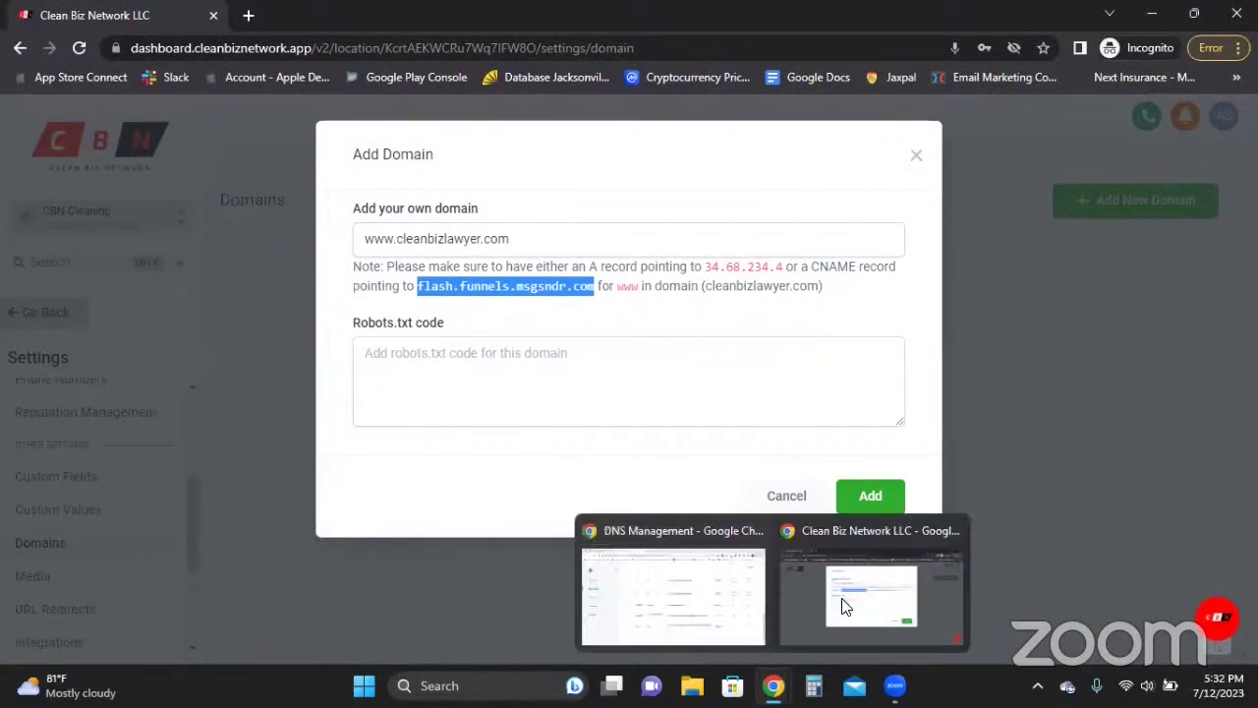
pyautogui.click(842, 606)
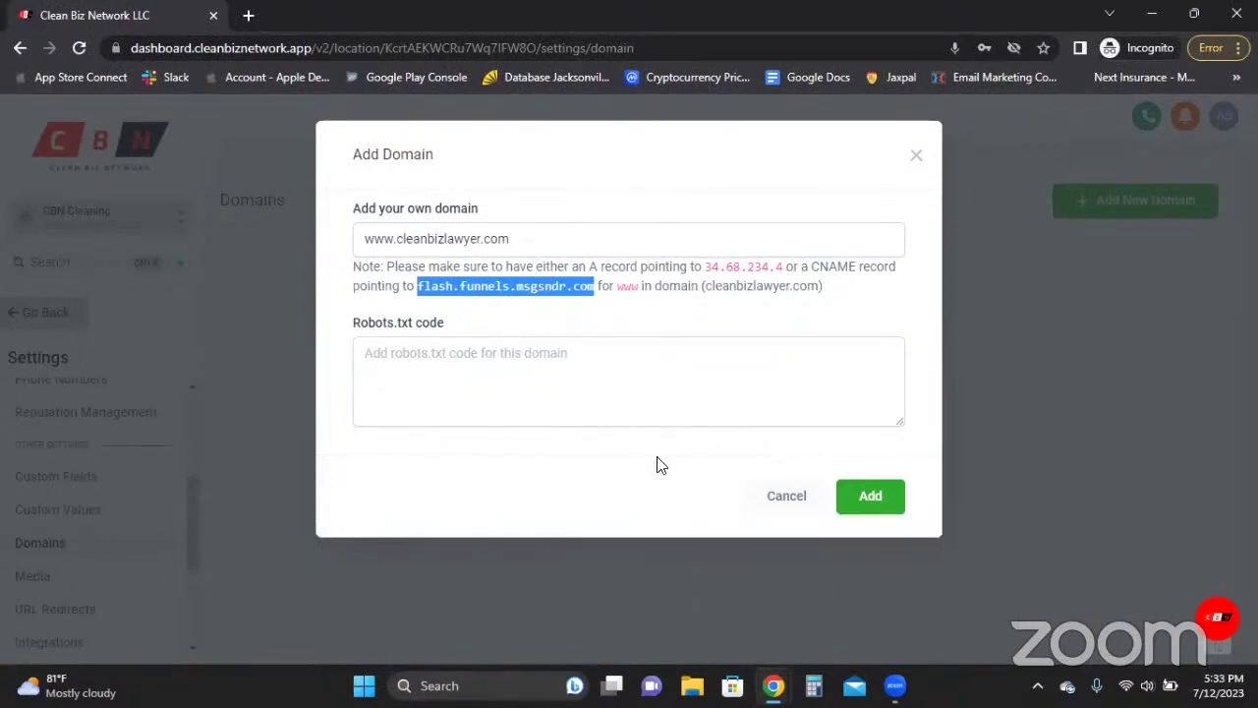
pyautogui.hotkey('alt', 'Tab')
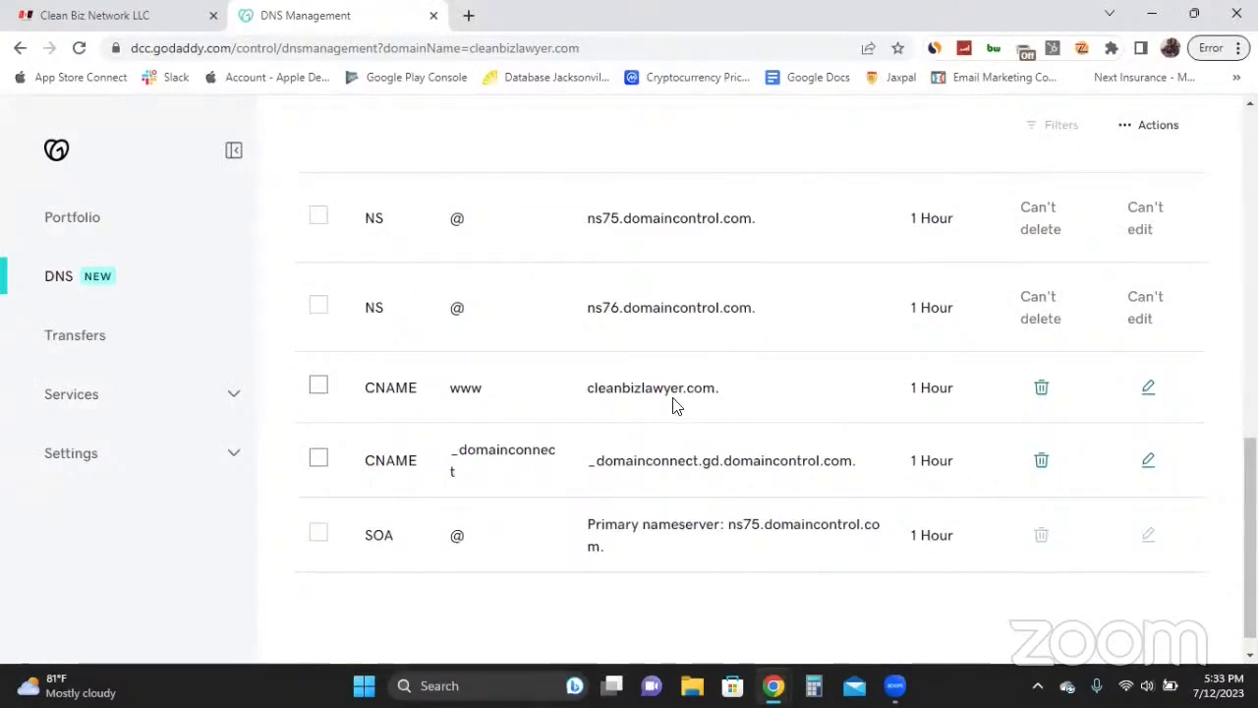
# Step: Recheck the existing DNS records and try again to save the new www CNAME record
pyautogui.click(1042, 393)
pyautogui.scroll(1, 657, 342)
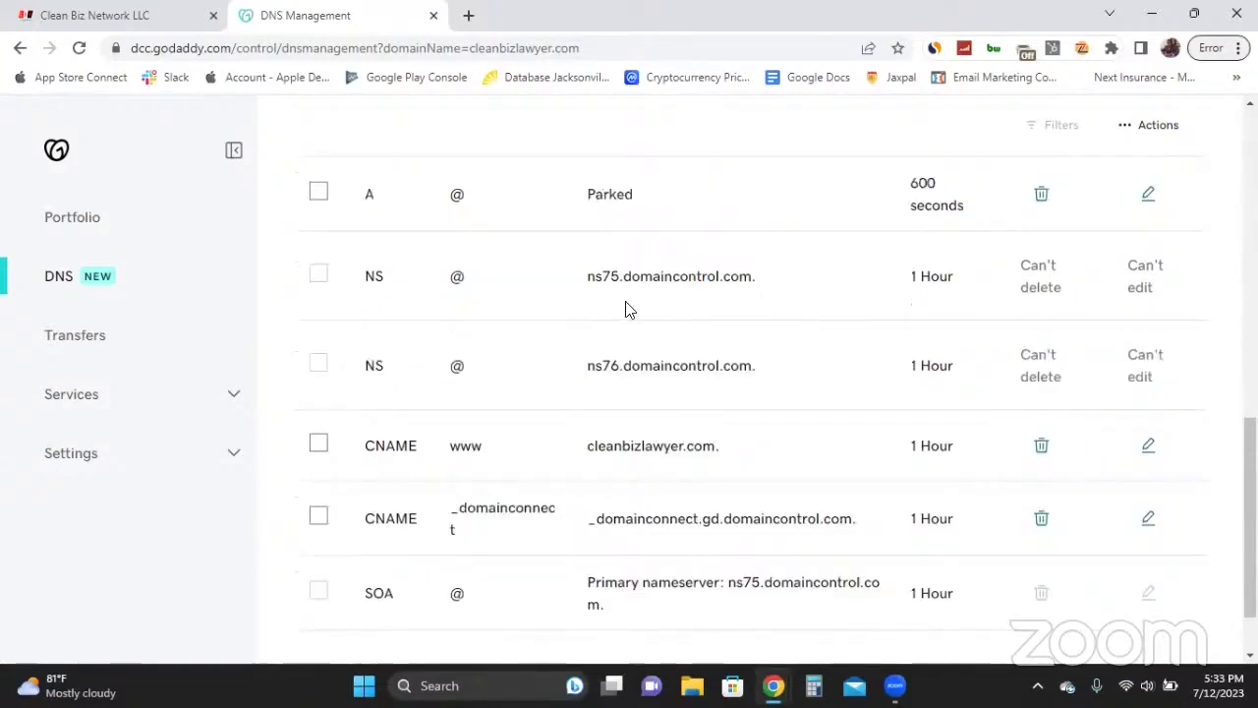
pyautogui.scroll(2, 626, 305)
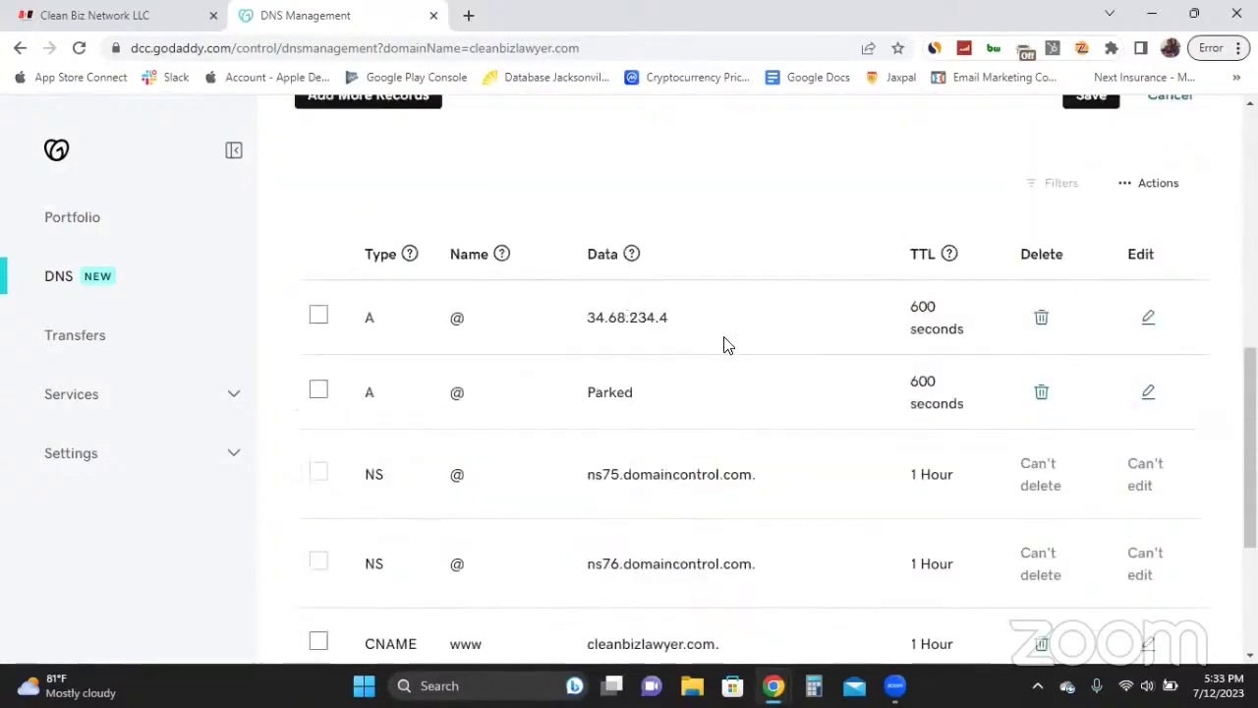
pyautogui.scroll(-3, 724, 344)
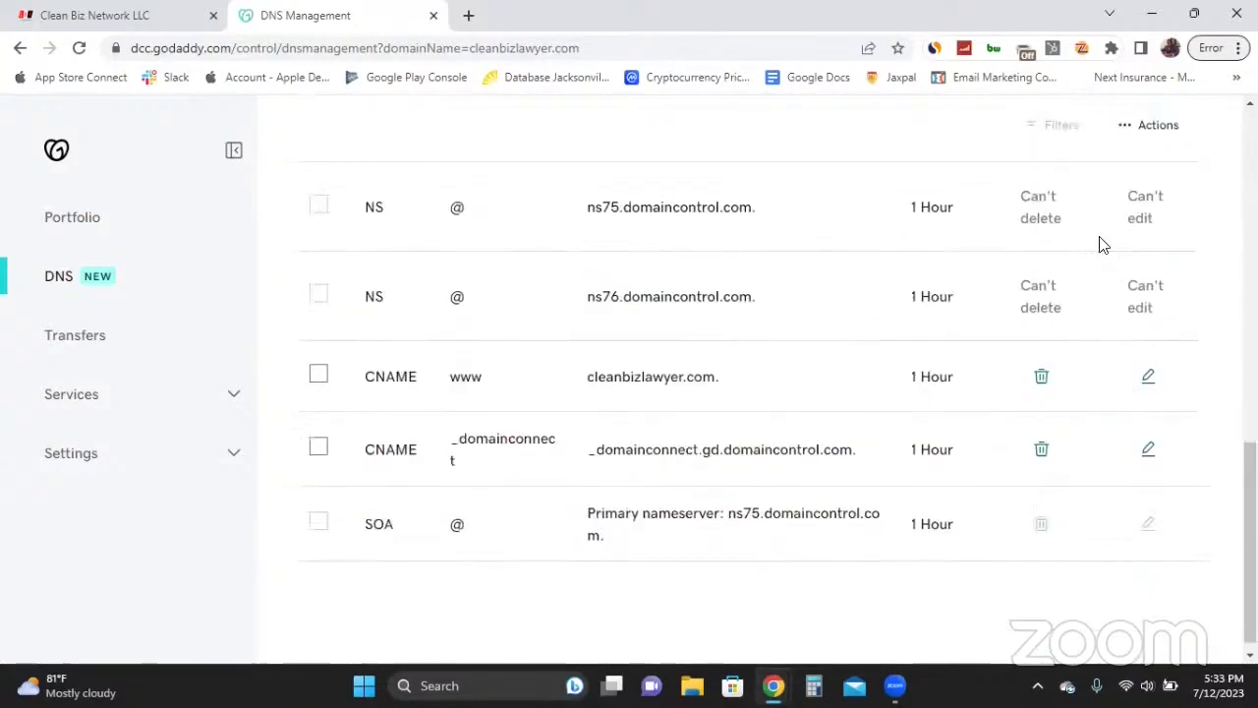
pyautogui.scroll(4, 1081, 247)
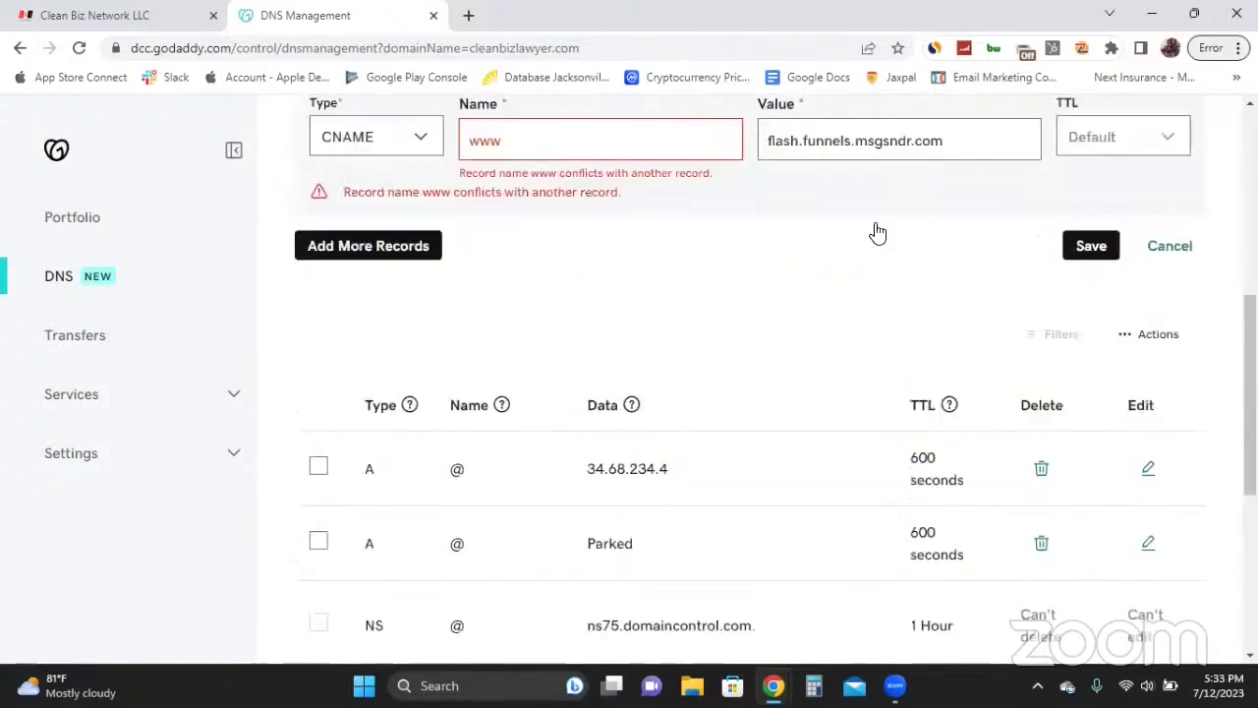
pyautogui.click(1081, 247)
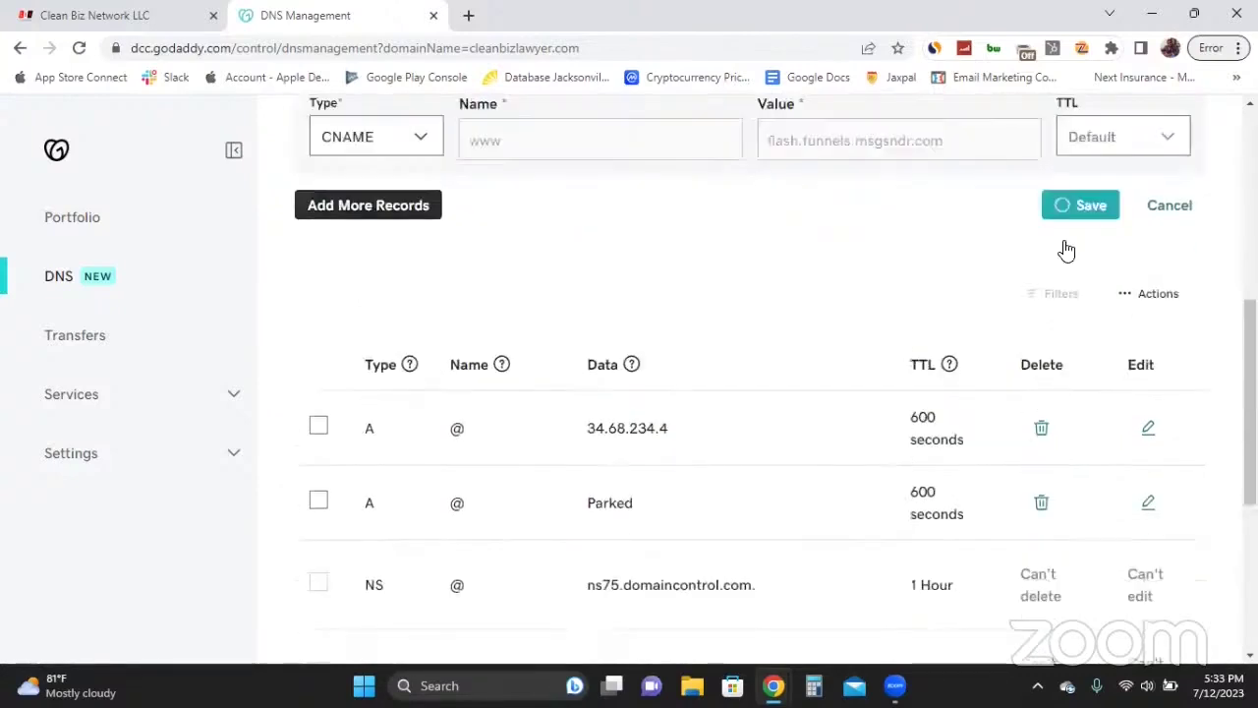
# Step: Clear the name of the unsaved www CNAME record and discard the new-record form in GoDaddy's DNS records
pyautogui.click(1170, 203)
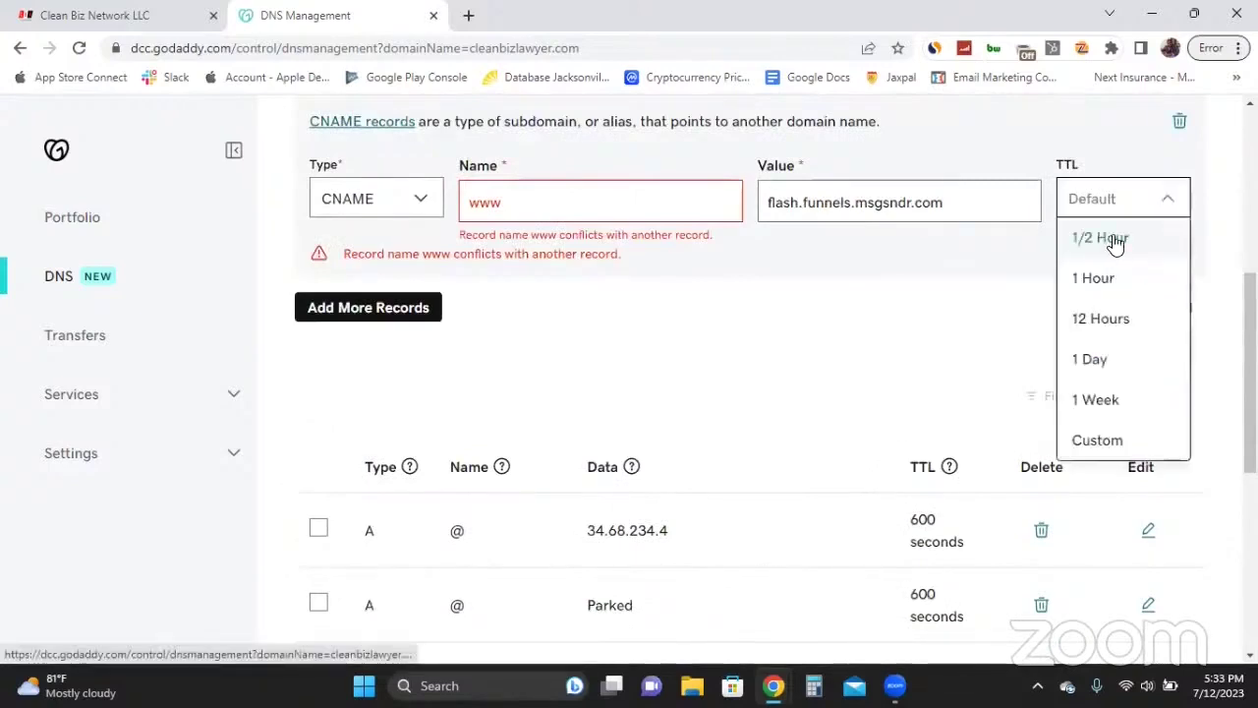
pyautogui.doubleClick(633, 195)
pyautogui.press('BackSpace')
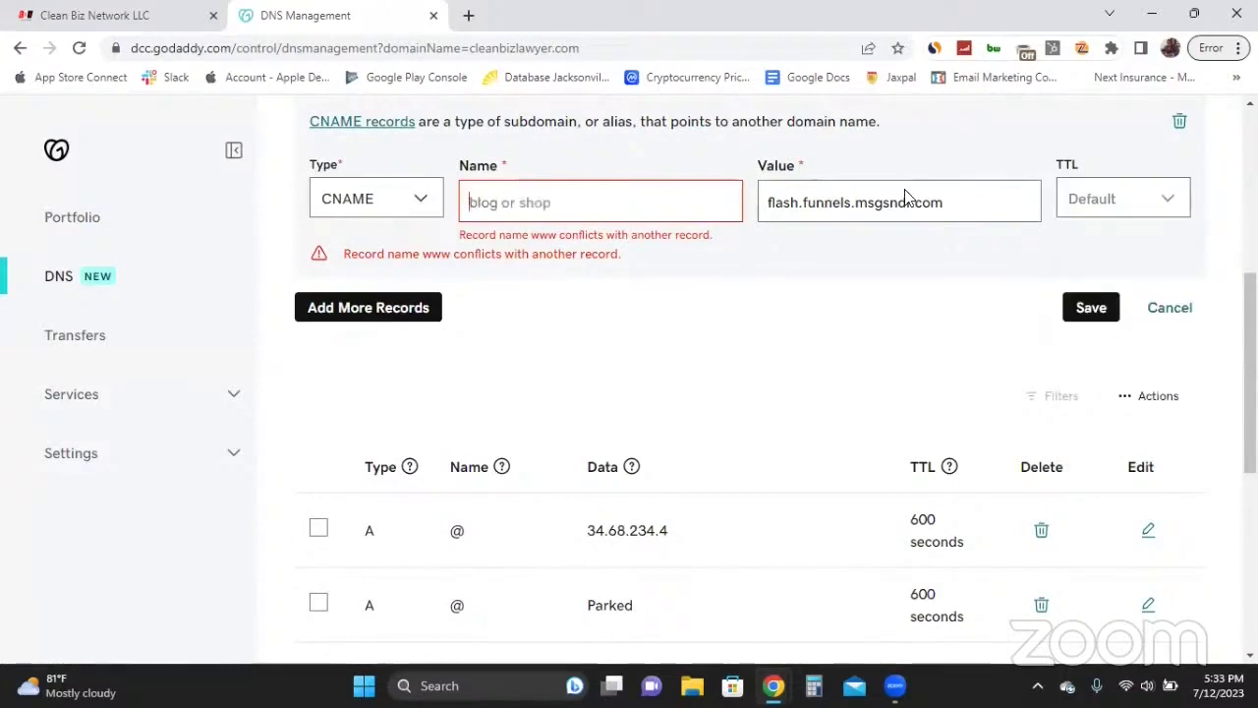
pyautogui.click(1178, 123)
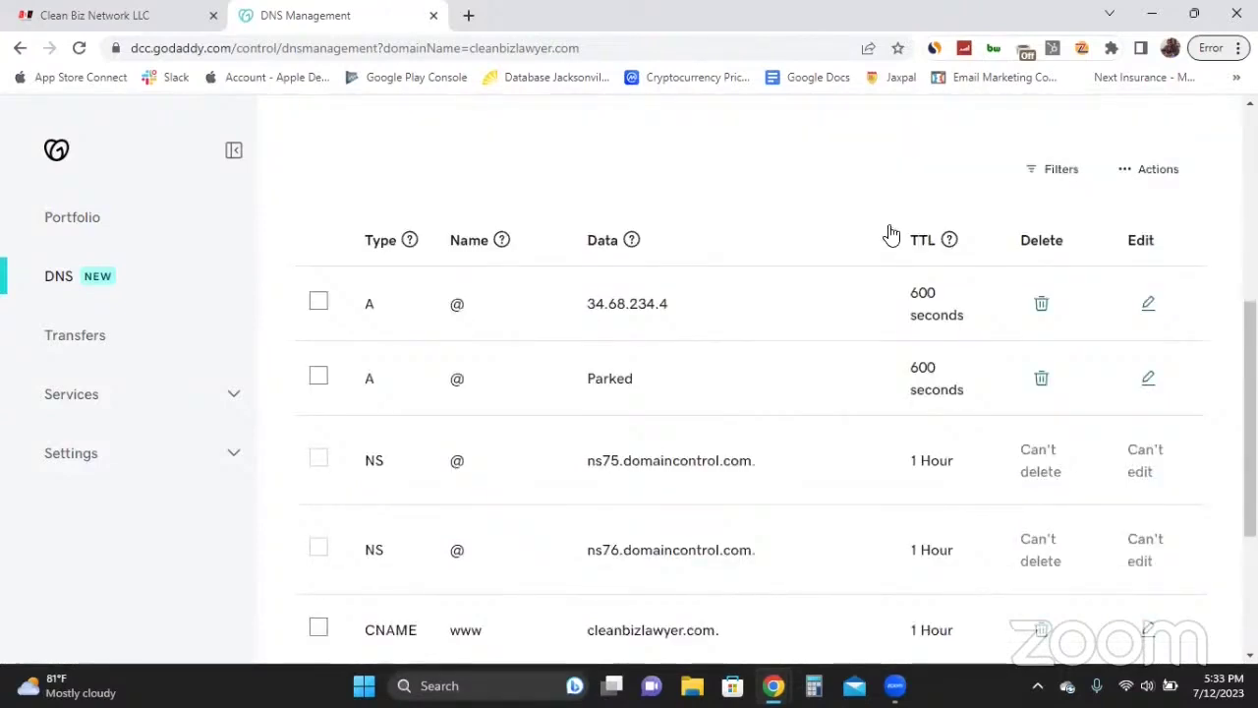
pyautogui.scroll(3, 888, 233)
pyautogui.scroll(2, 635, 319)
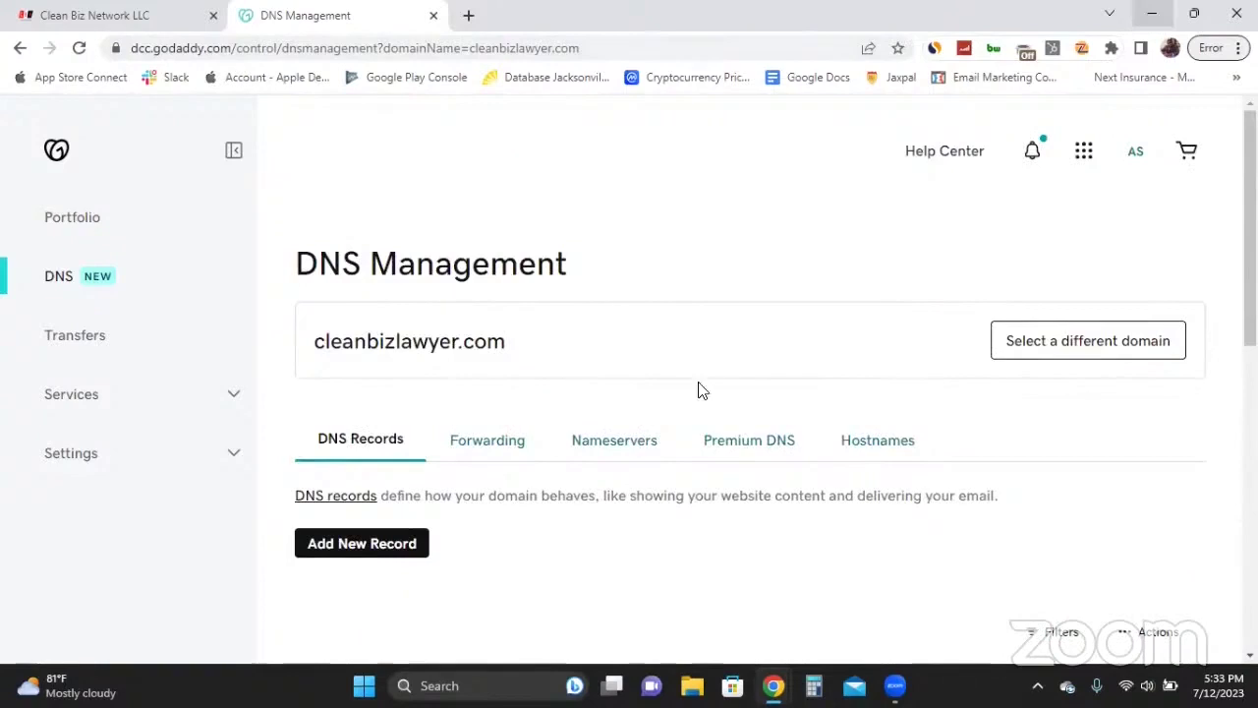
pyautogui.hotkey('alt', 'Tab')
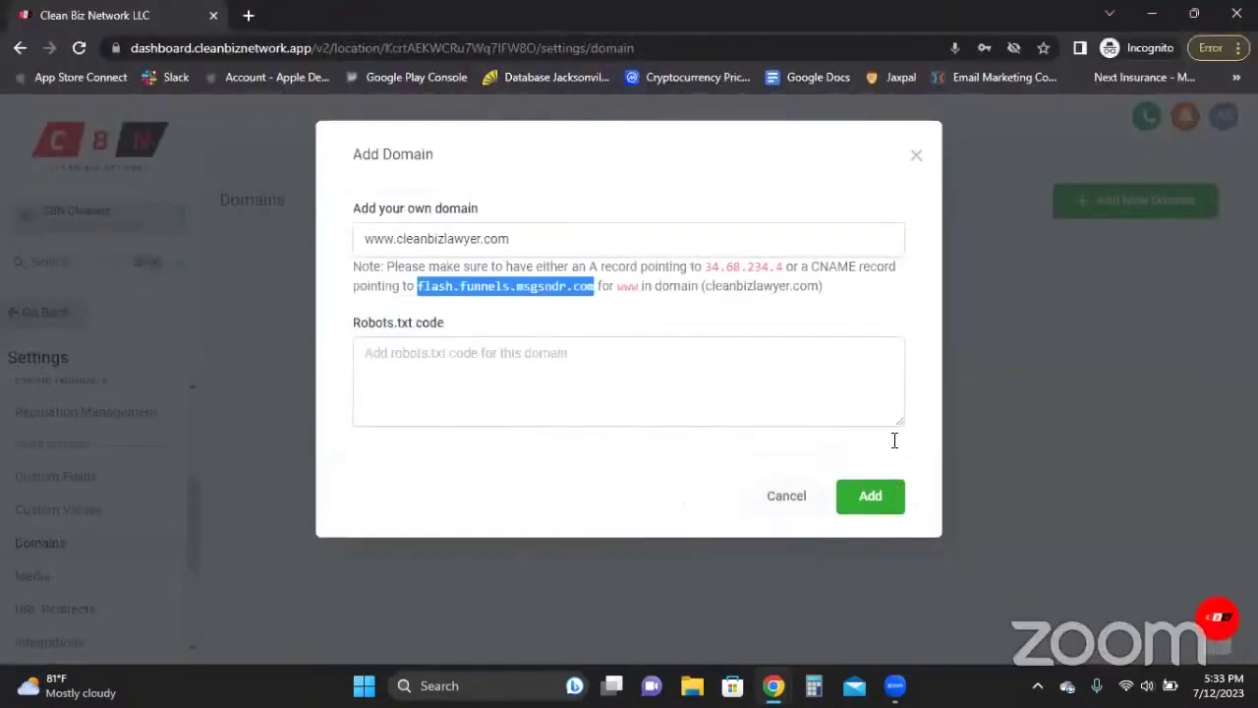
pyautogui.click(872, 332)
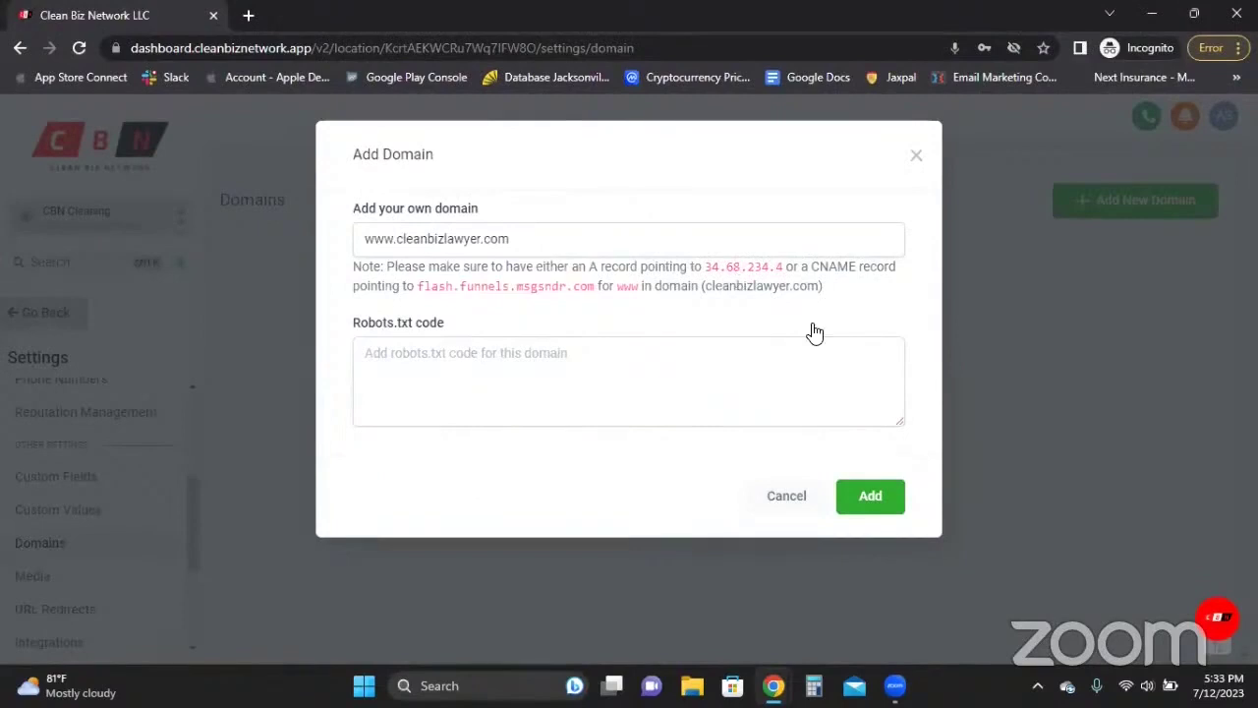
pyautogui.click(877, 488)
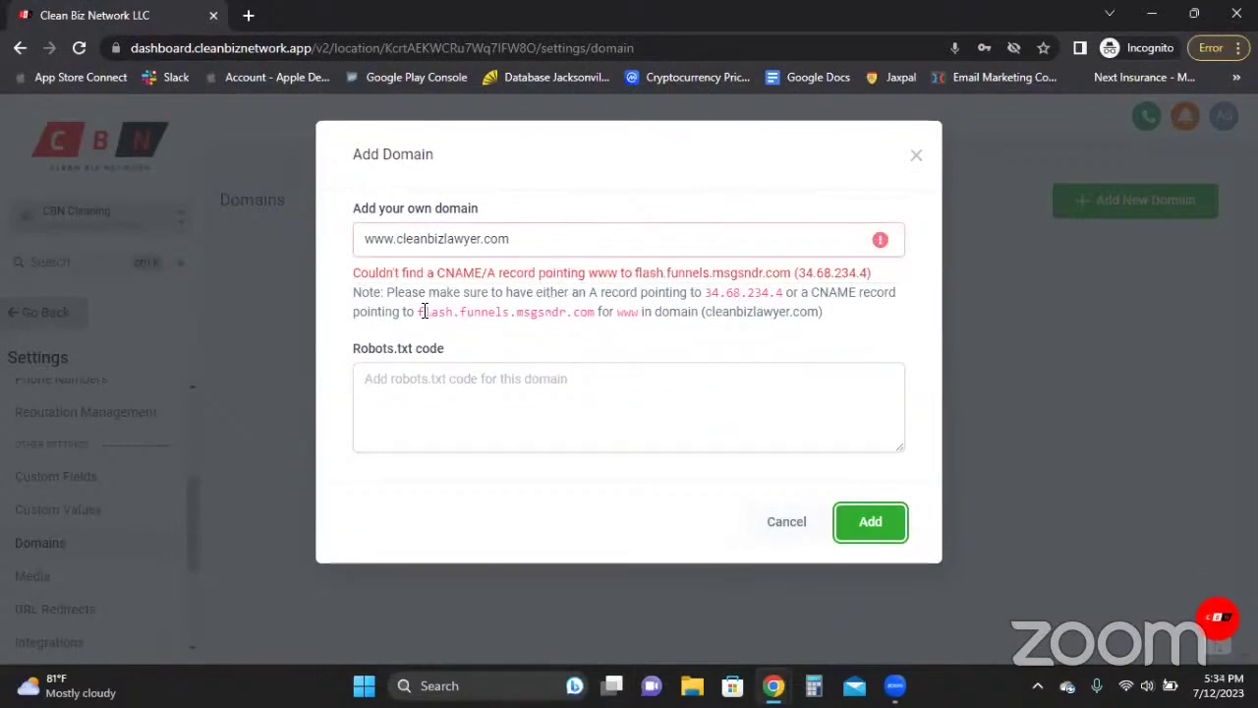
# Step: Copy the required CNAME target and replace GoDaddy's existing www CNAME record with one pointing to flash.funnels.msgsndr.com
pyautogui.moveTo(421, 313); pyautogui.dragTo(596, 311)
pyautogui.hotkey('ctrl', 'c')
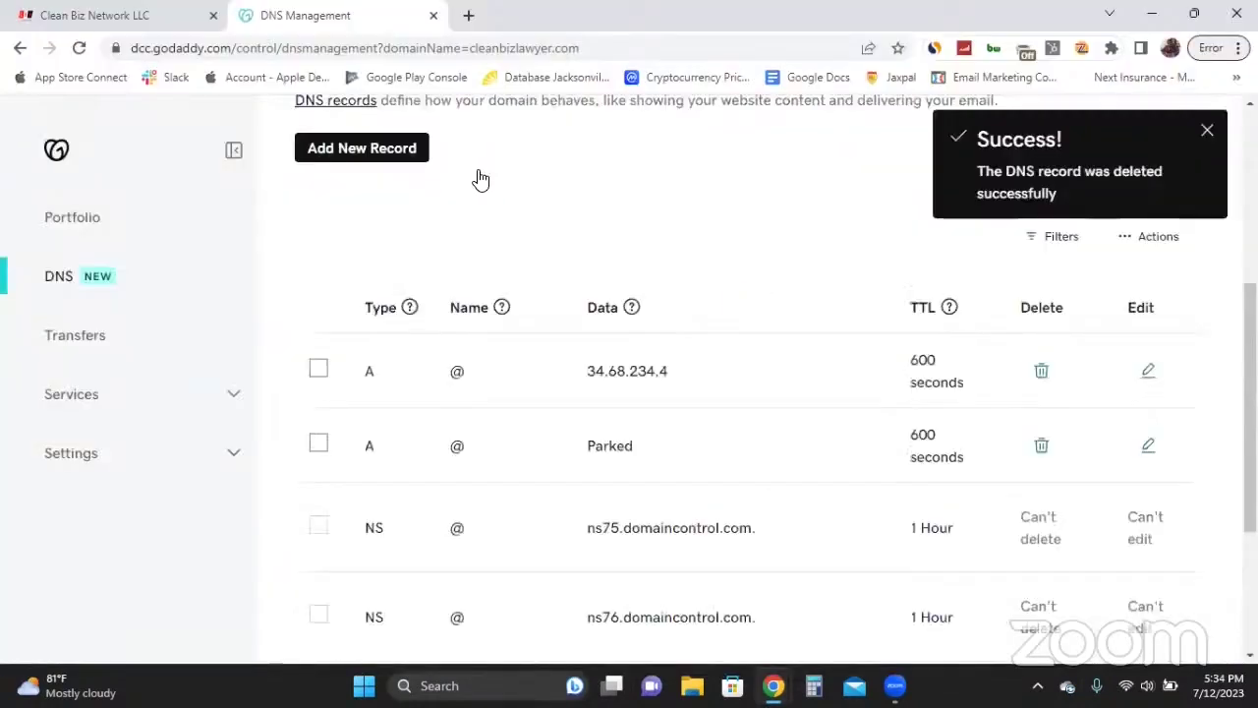
pyautogui.click(403, 154)
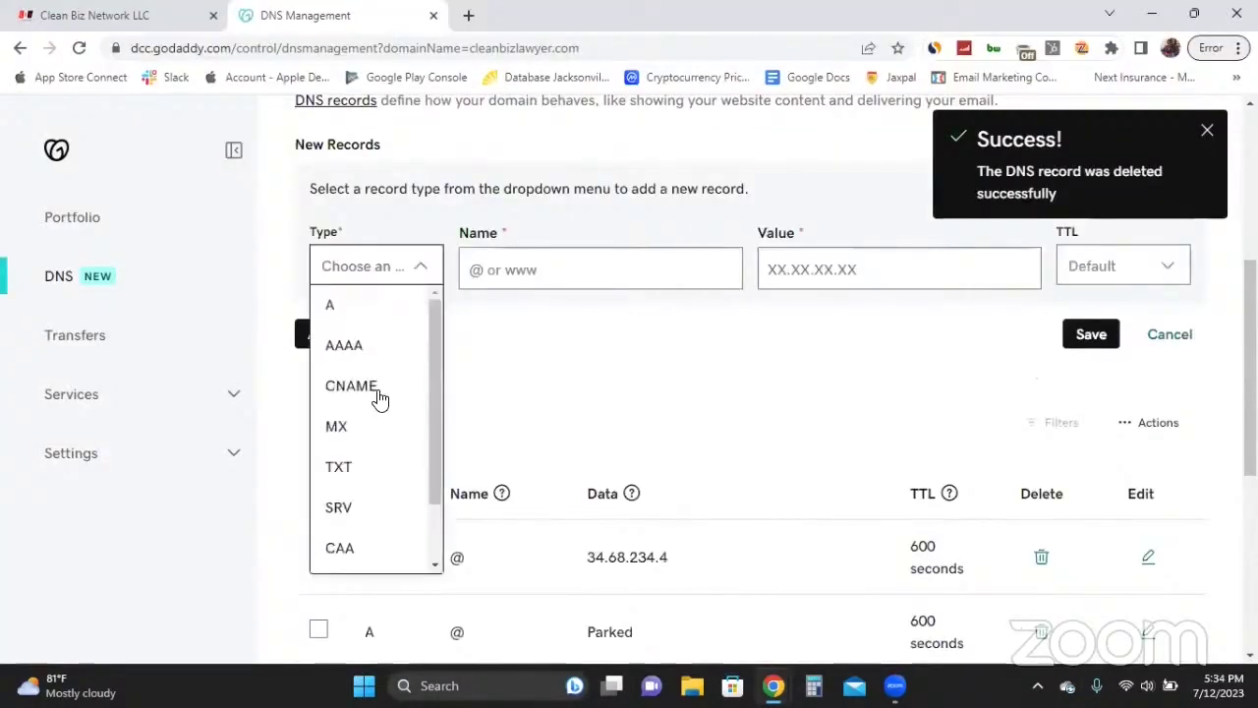
pyautogui.press('Return')
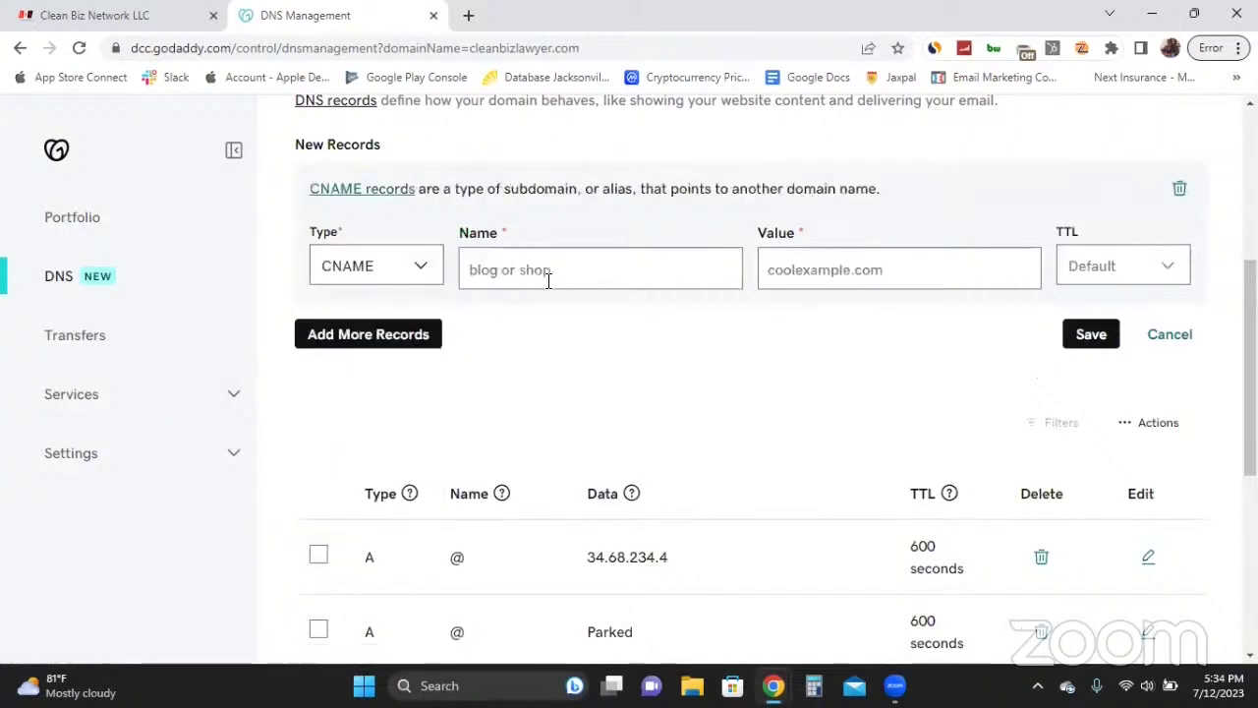
pyautogui.click(548, 281)
pyautogui.write('www')
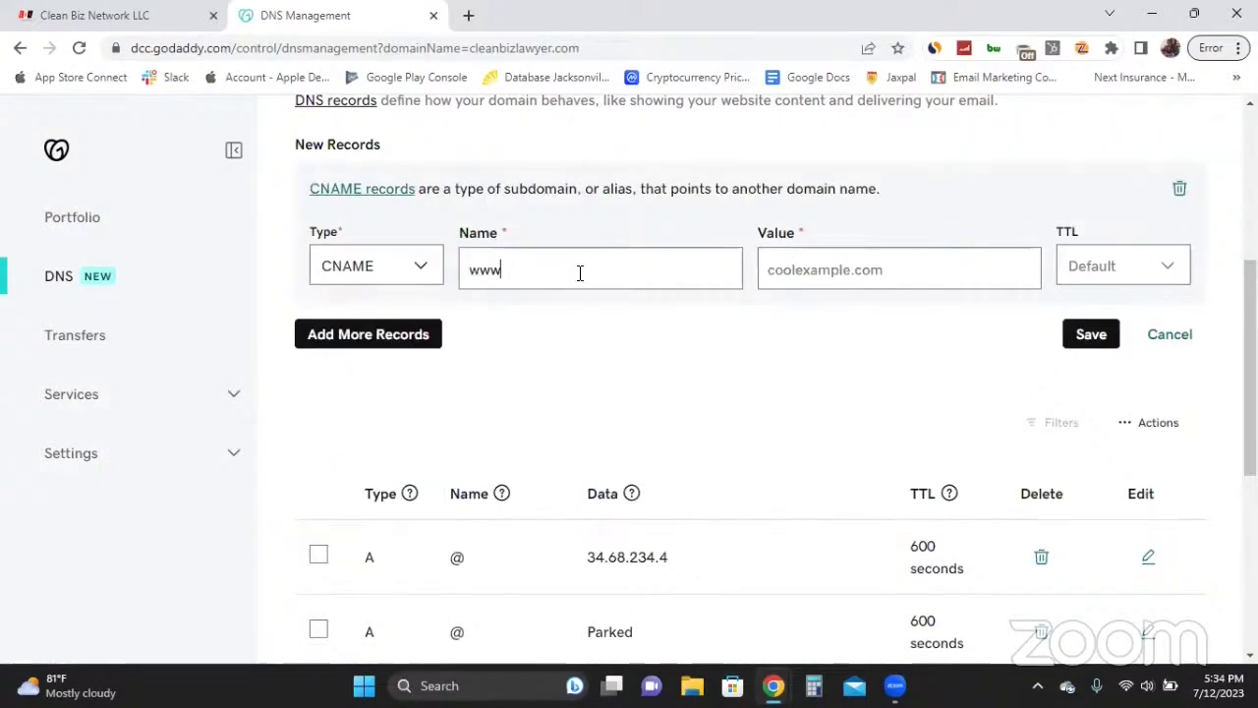
pyautogui.press('Tab')
pyautogui.hotkey('ctrl', 'v')
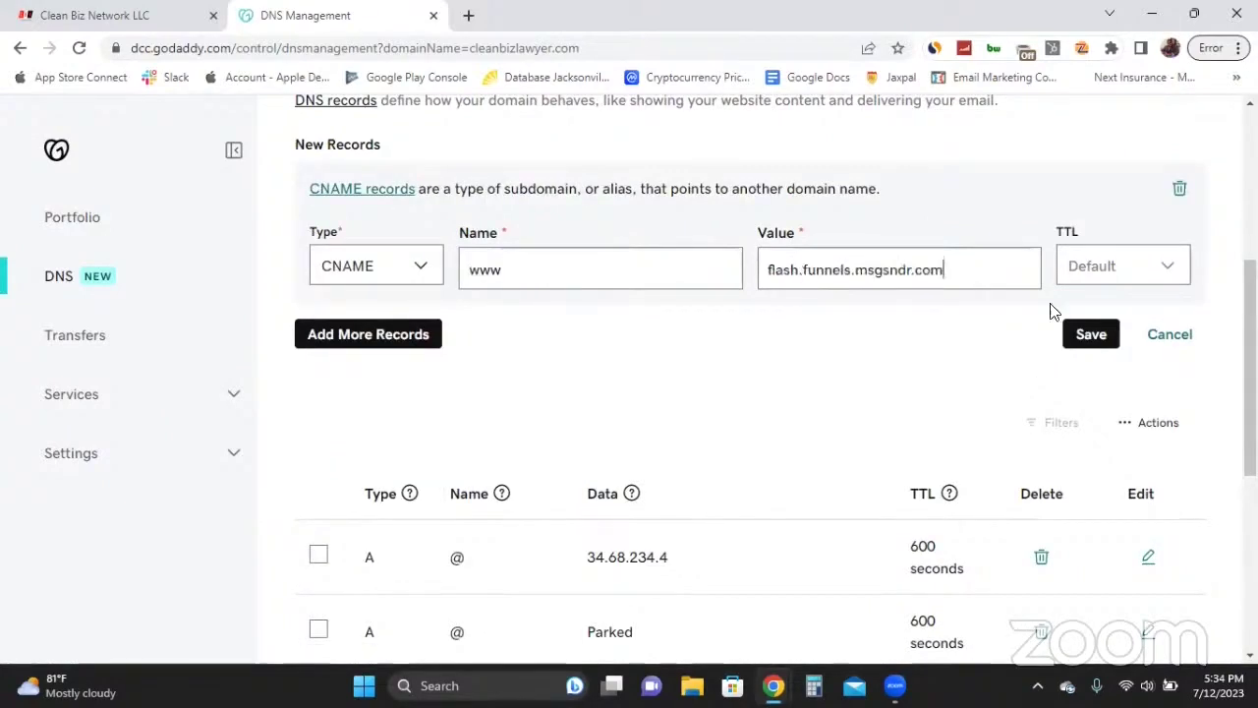
pyautogui.click(1086, 324)
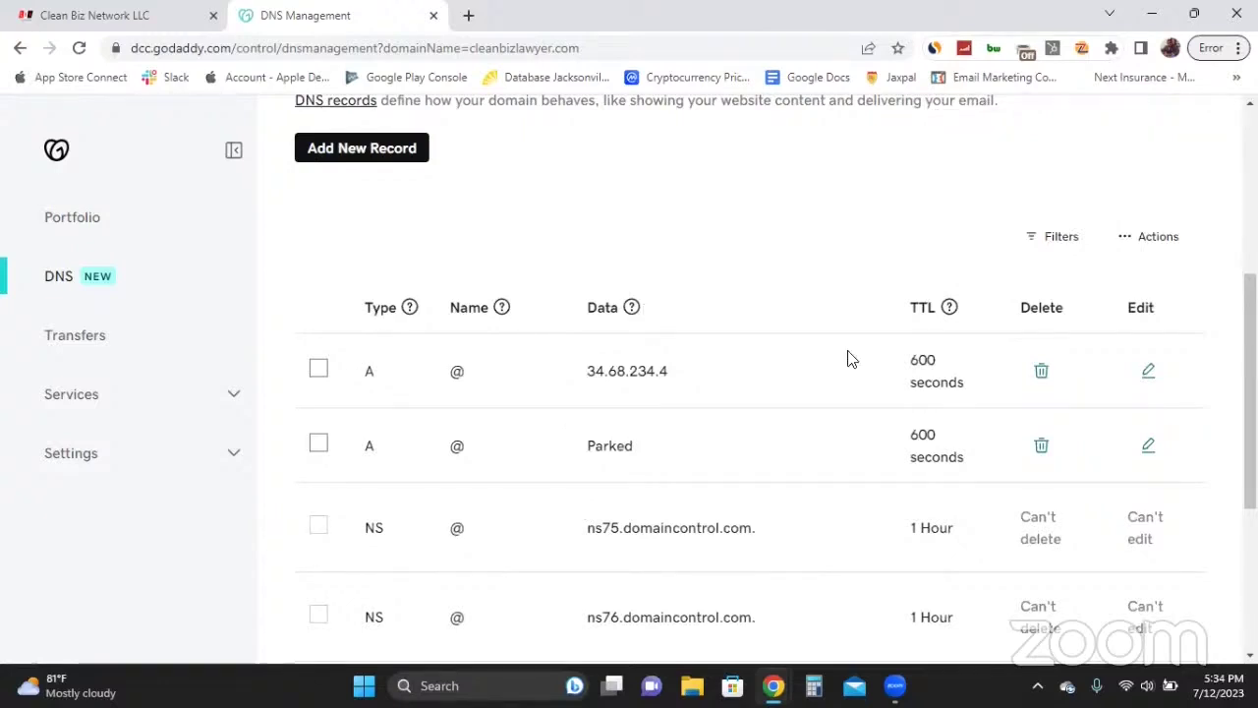
pyautogui.hotkey('alt', 'Tab')
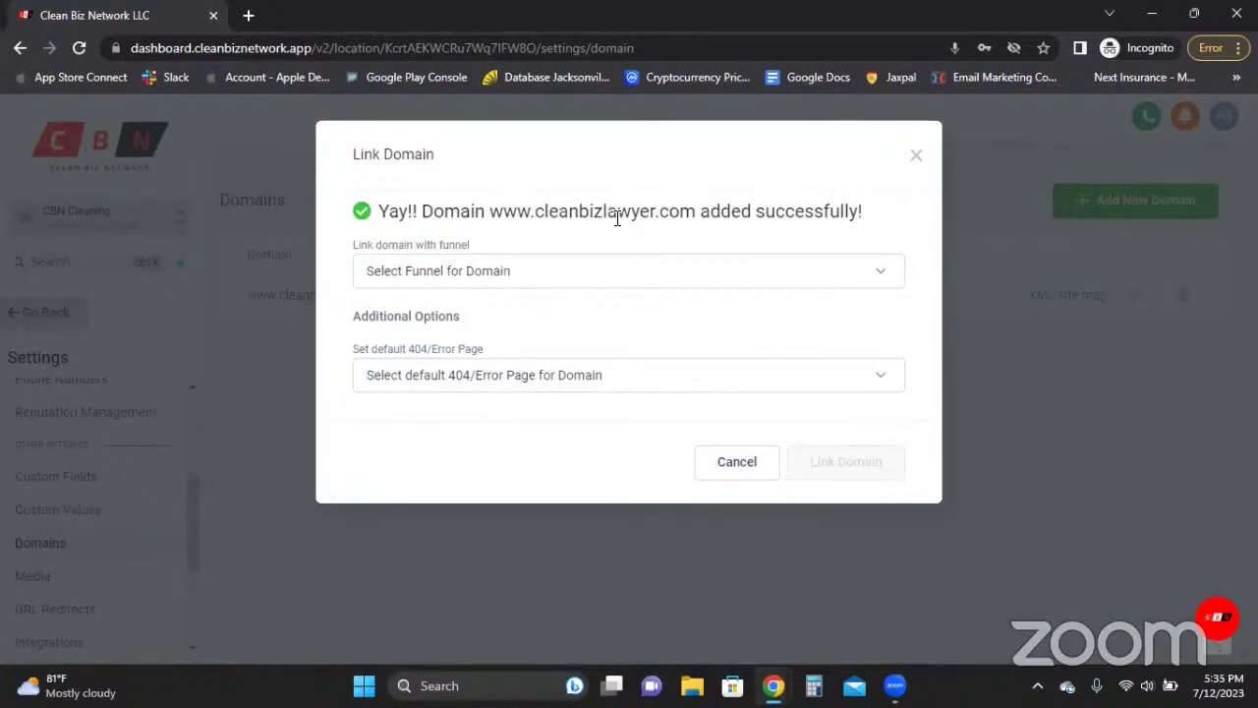
pyautogui.click(698, 272)
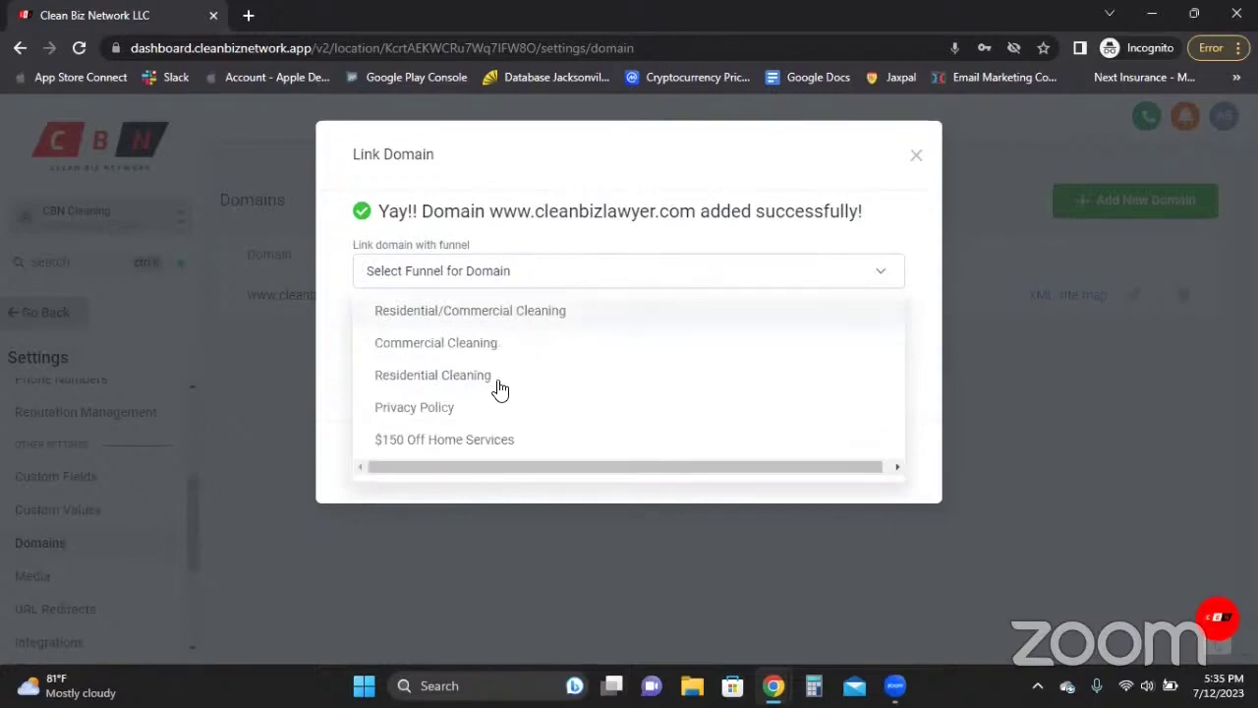
pyautogui.click(504, 318)
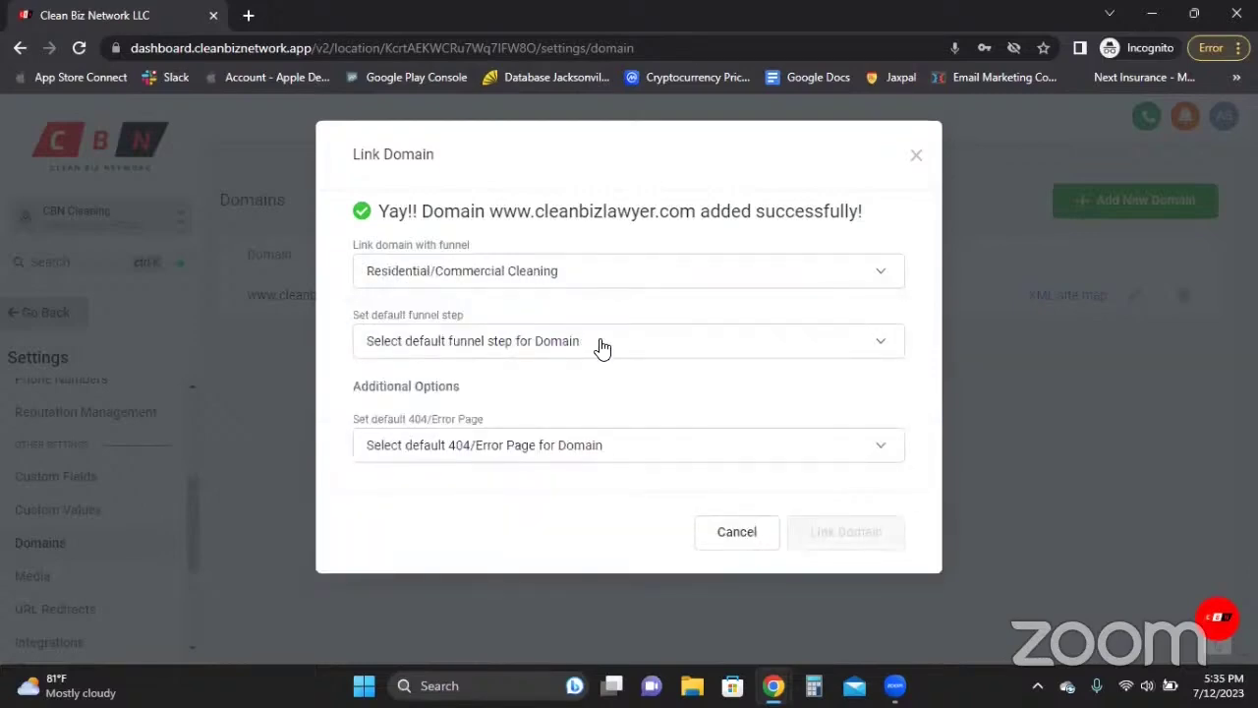
# Step: Compare the default funnel step options offered by Residential/Commercial Cleaning and $150 Off Home Services, keeping Residential/Commercial Cleaning selected
pyautogui.click(619, 279)
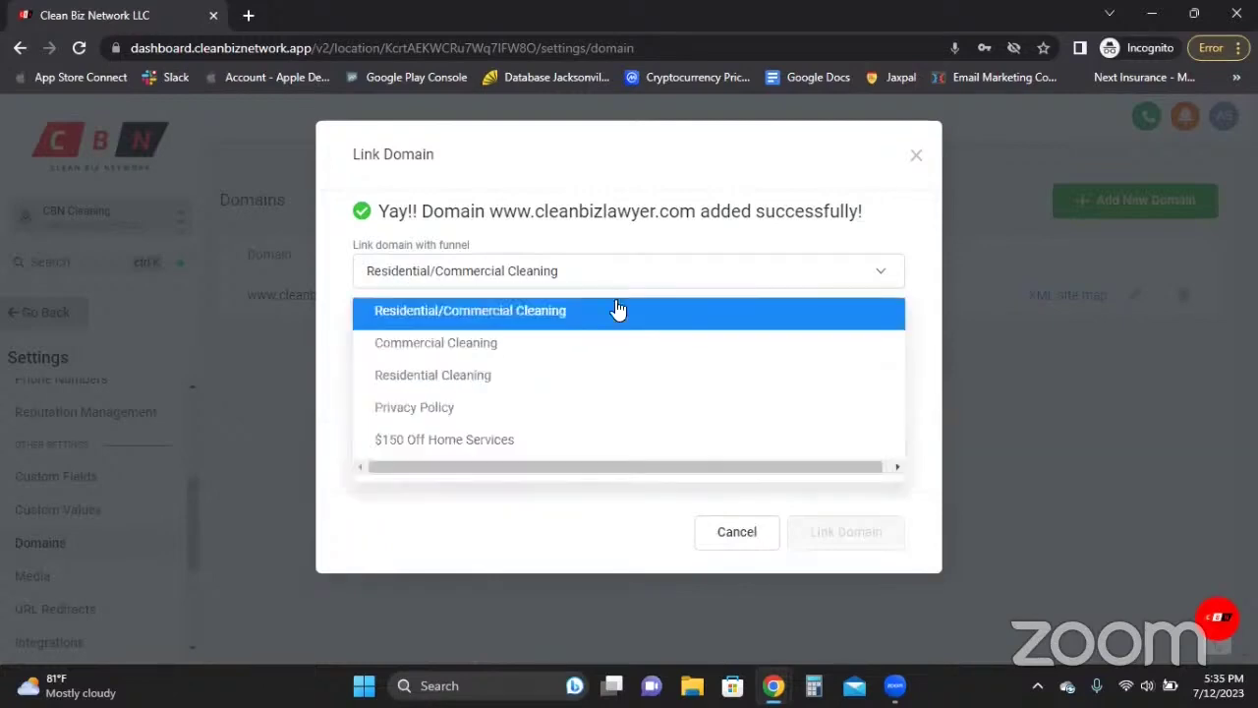
pyautogui.click(616, 309)
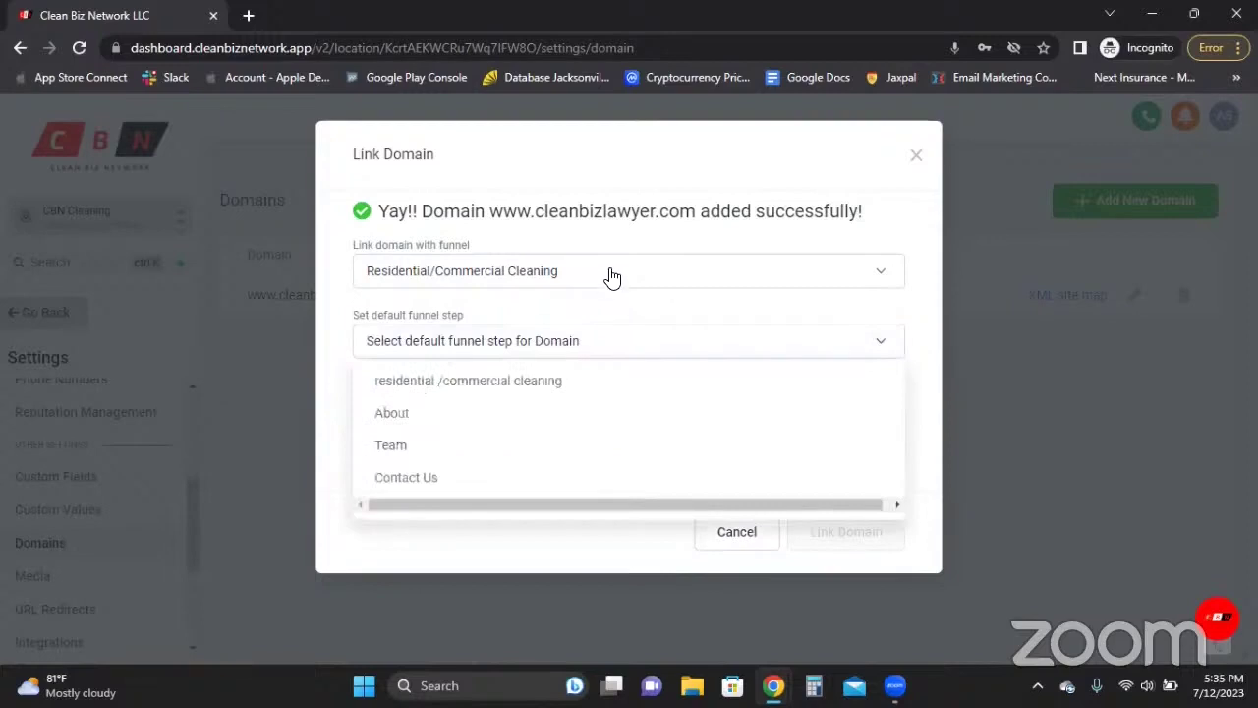
pyautogui.click(609, 276)
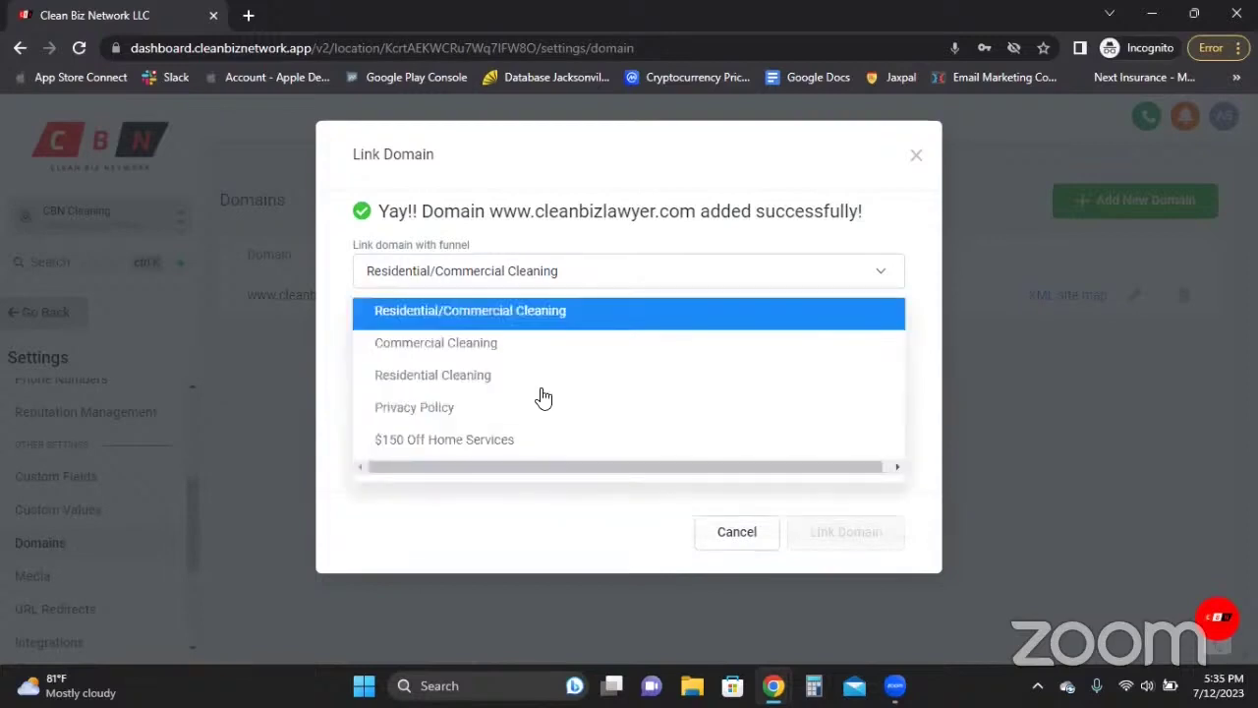
pyautogui.press('Down')
pyautogui.press('Down')
pyautogui.press('Down')
pyautogui.press('Down')
pyautogui.press('Return')
pyautogui.click(555, 344)
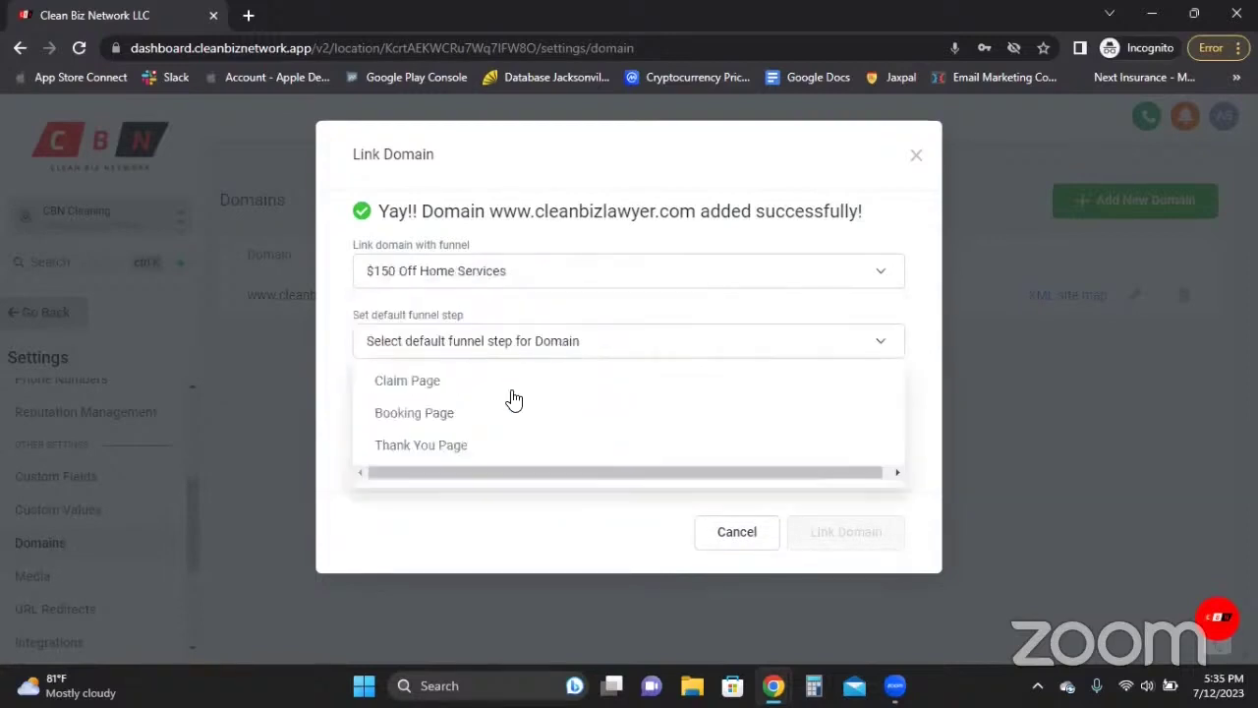
pyautogui.click(506, 280)
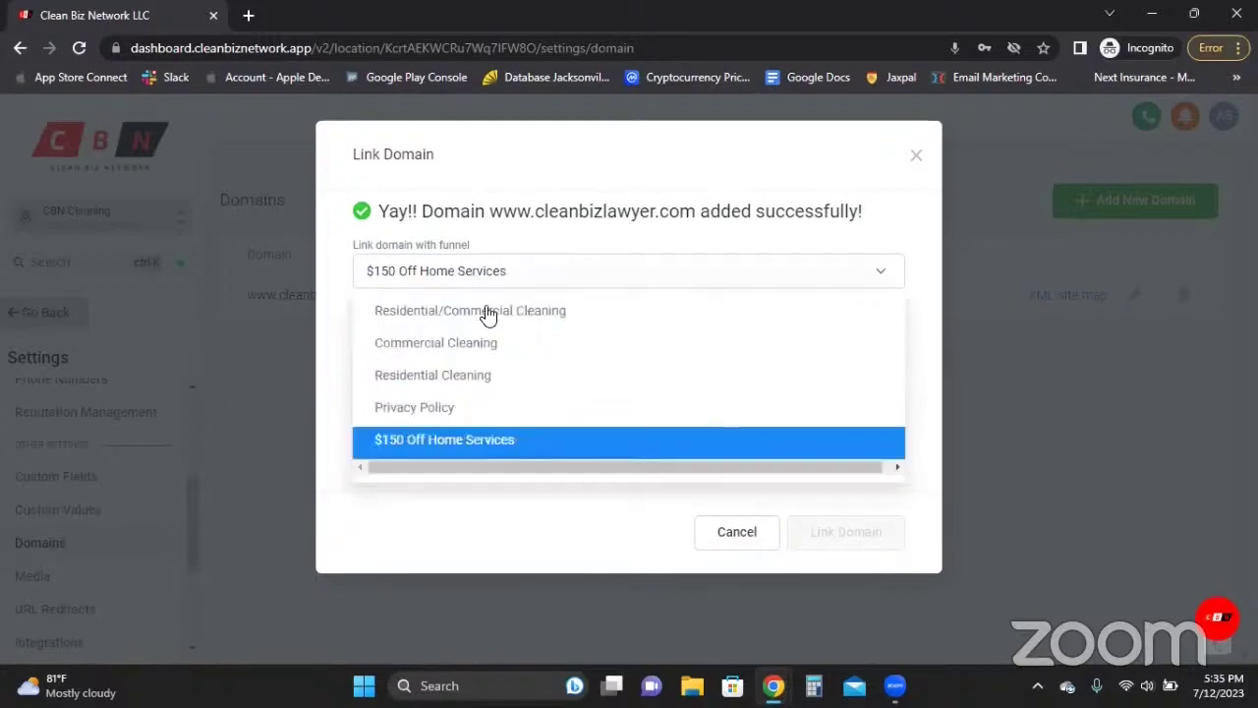
pyautogui.click(521, 317)
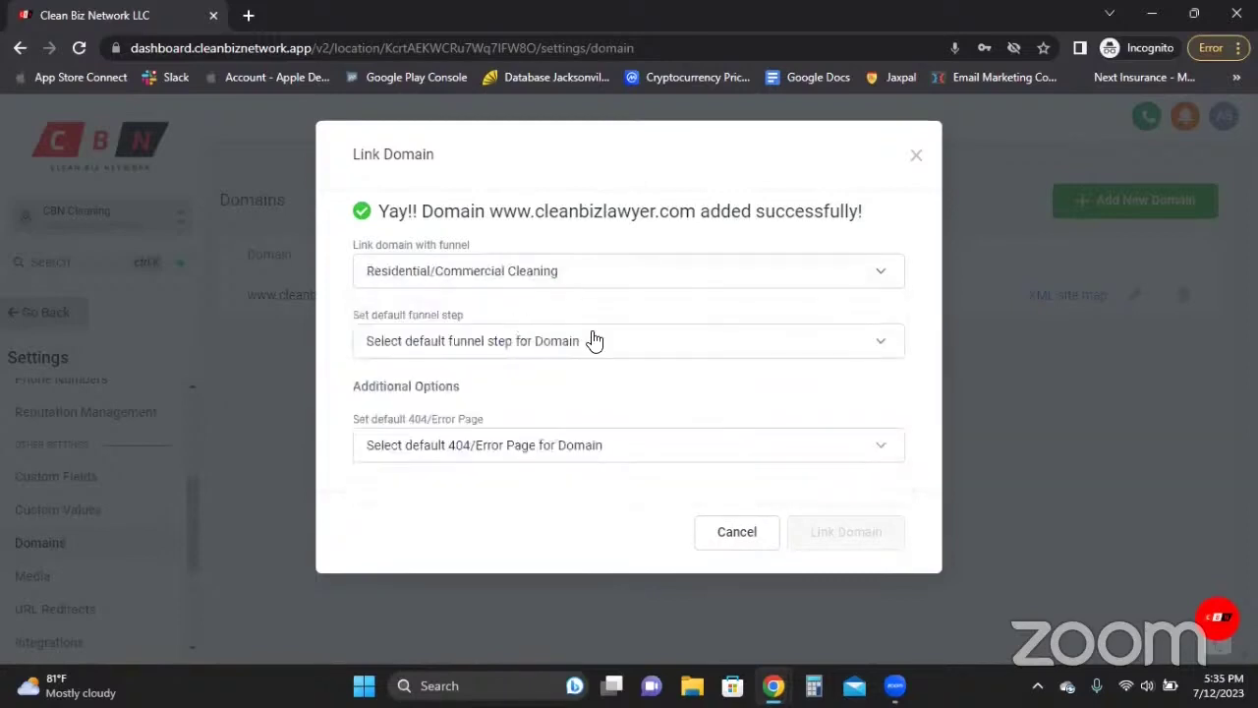
# Step: Link the domain with the Residential/Commercial Cleaning funnel's residential /commercial cleaning page as both default step and default 404/error page
pyautogui.click(594, 340)
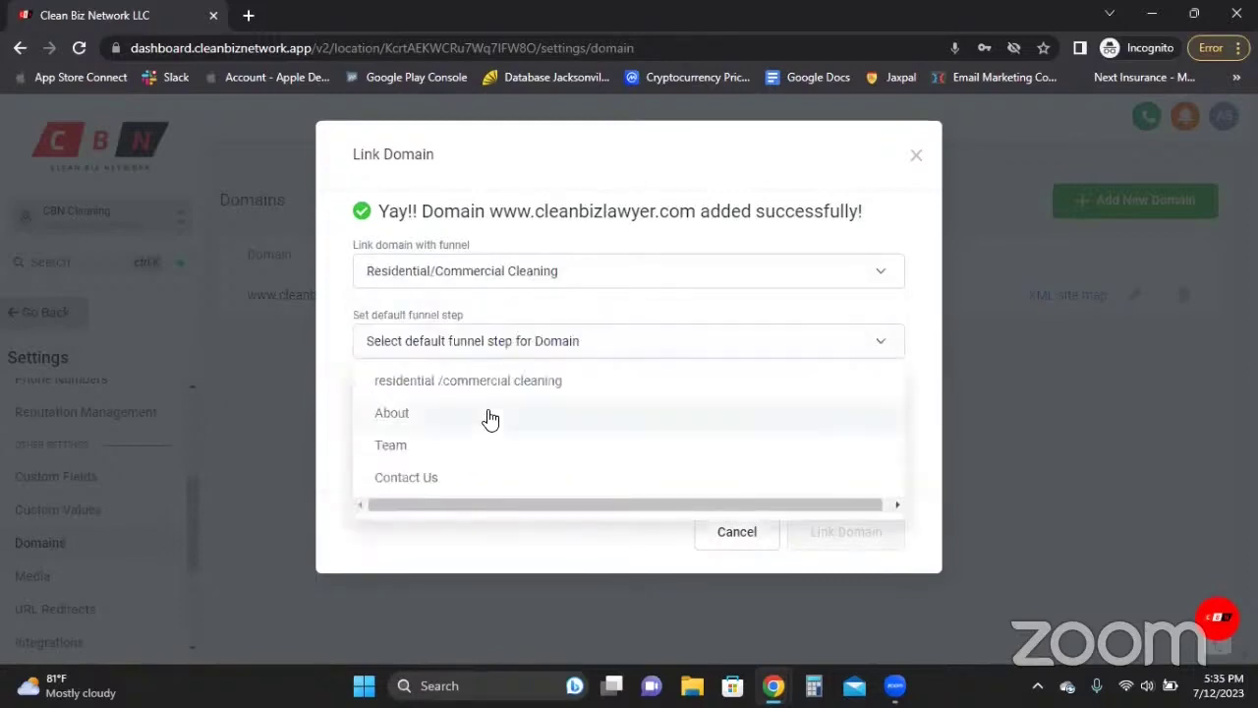
pyautogui.click(520, 390)
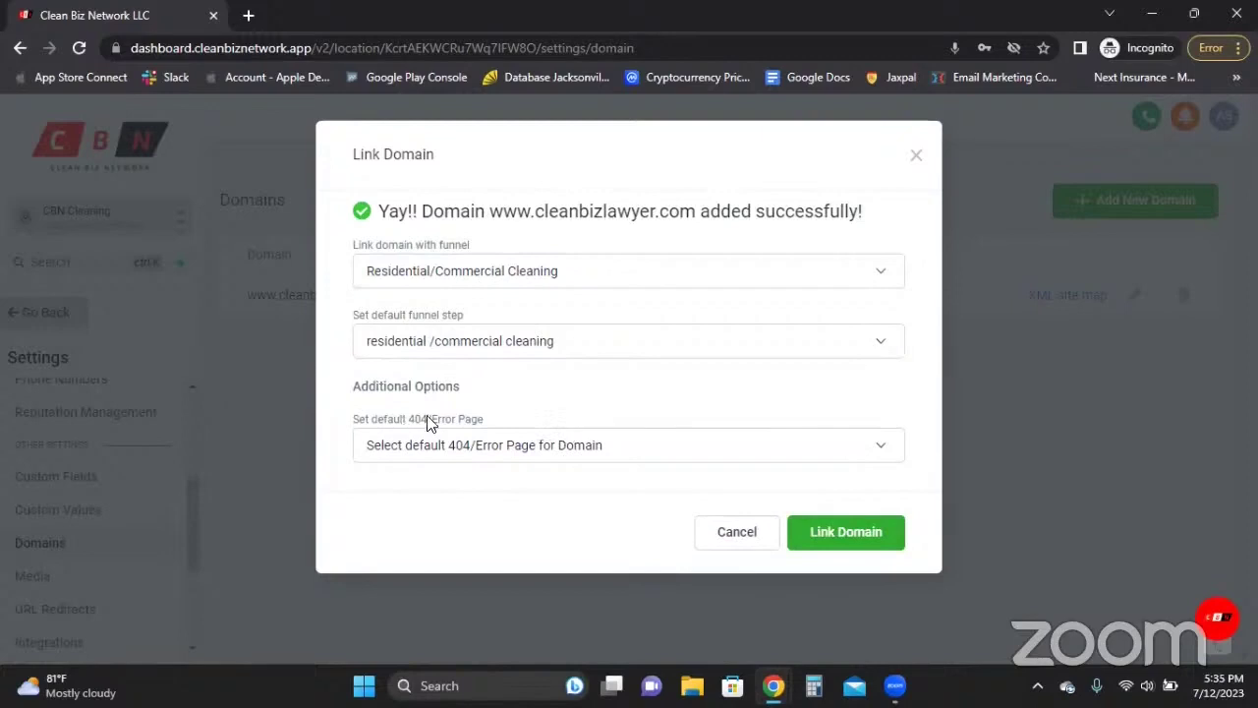
pyautogui.click(546, 448)
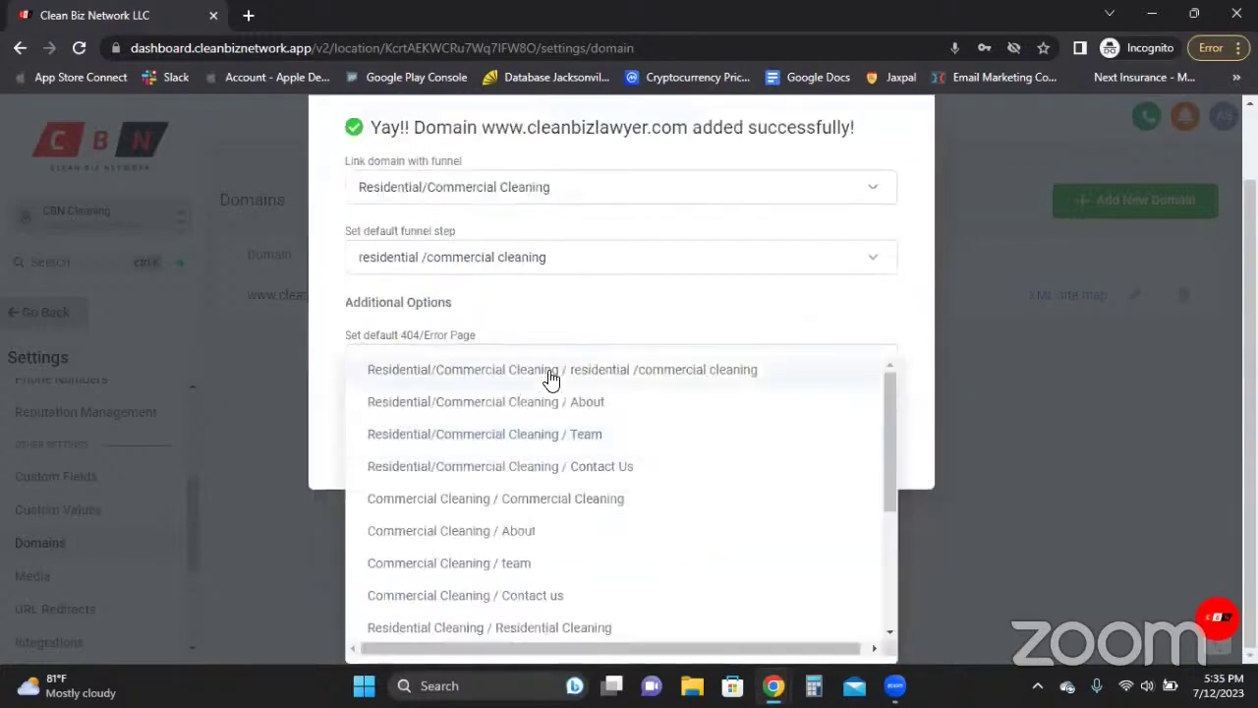
pyautogui.click(587, 373)
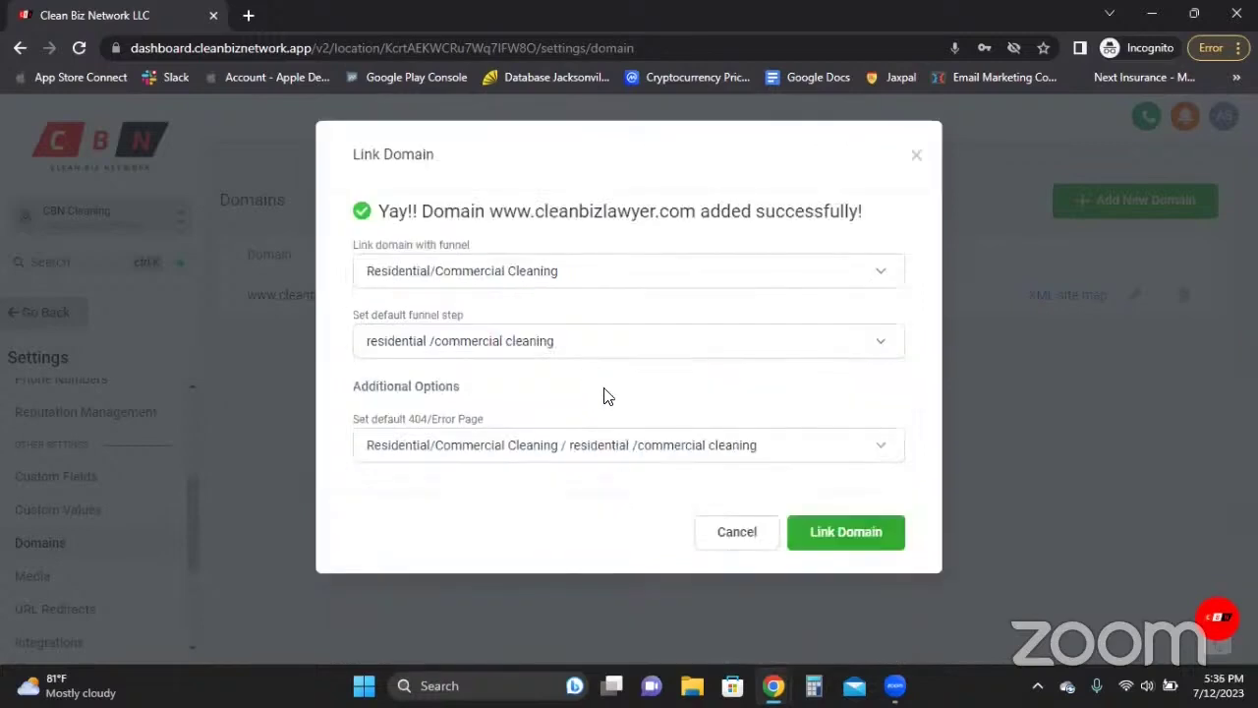
pyautogui.click(881, 548)
pyautogui.click(880, 543)
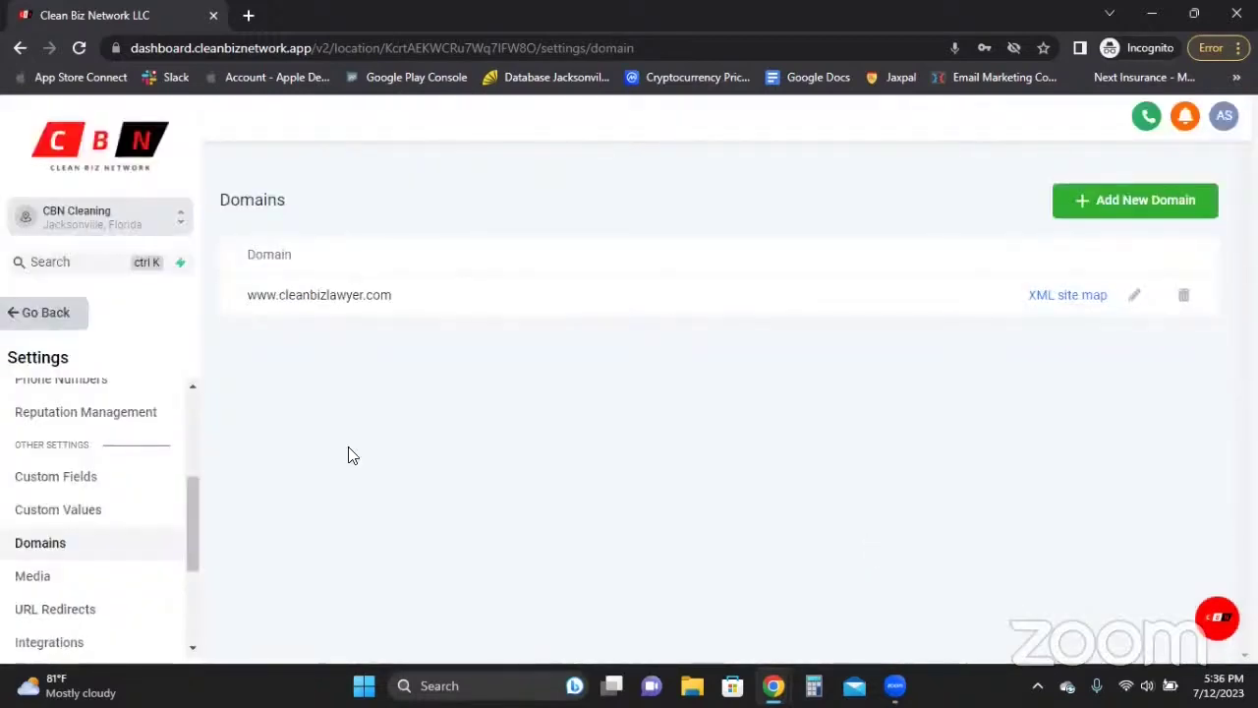
# Step: Leave the settings, open the Residential/Commercial Cleaning website under Sites, and check its live page on cleanbizlawyer.com
pyautogui.click(70, 315)
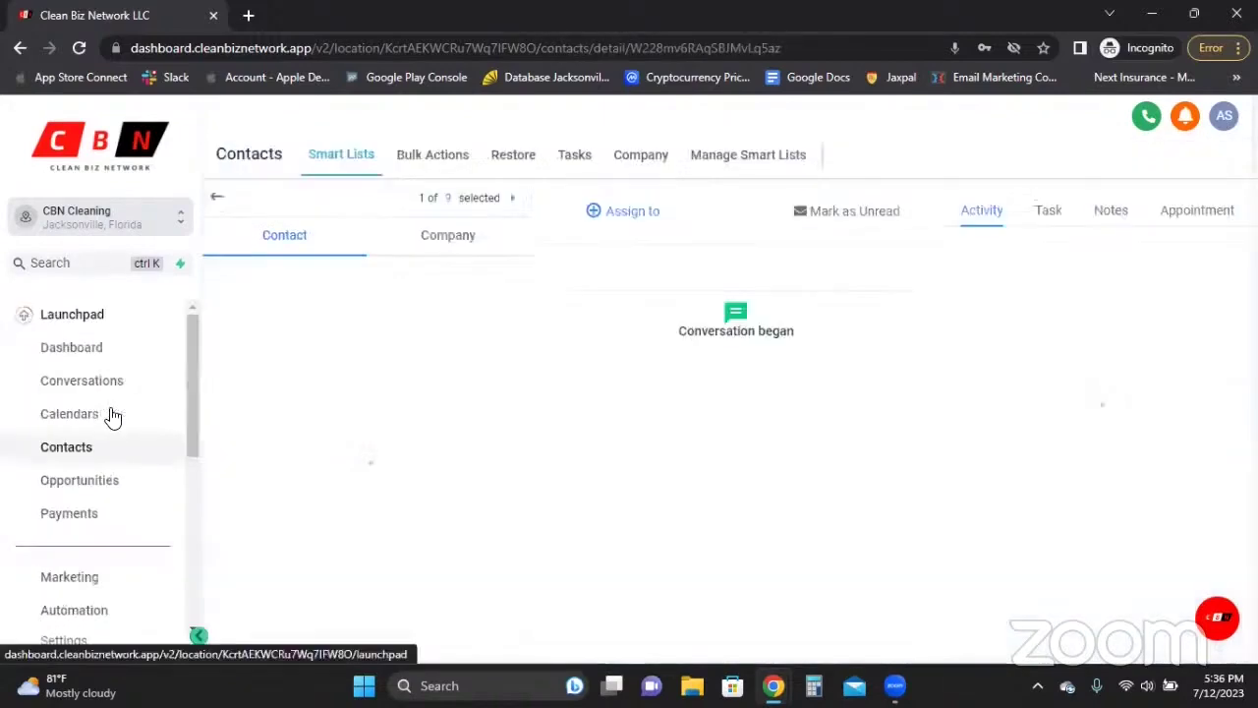
pyautogui.scroll(-1, 116, 423)
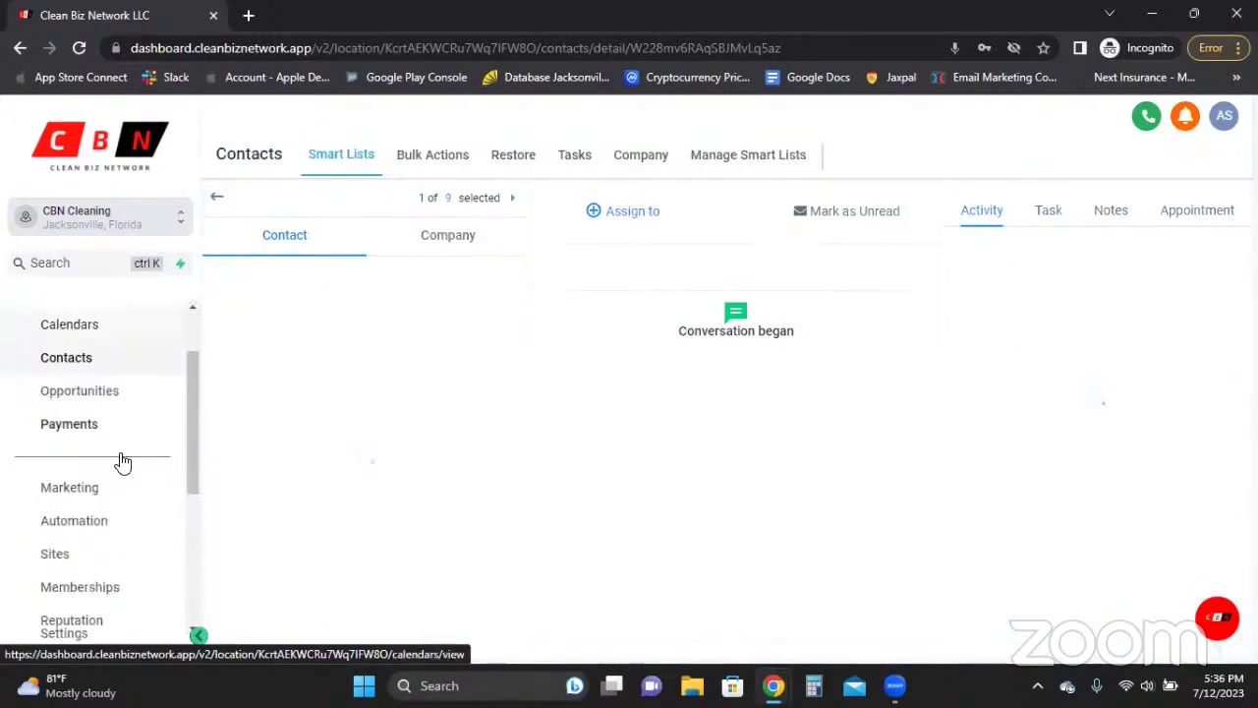
pyautogui.scroll(-1, 92, 443)
pyautogui.scroll(-1, 94, 443)
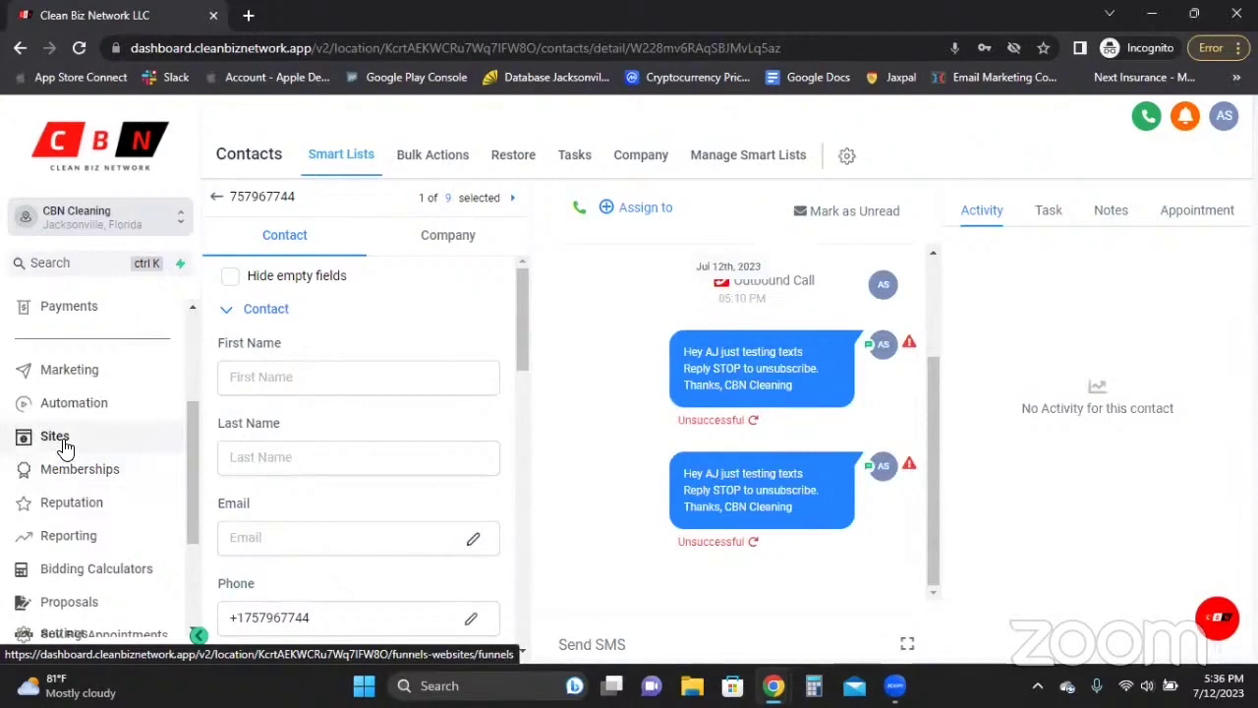
pyautogui.click(62, 444)
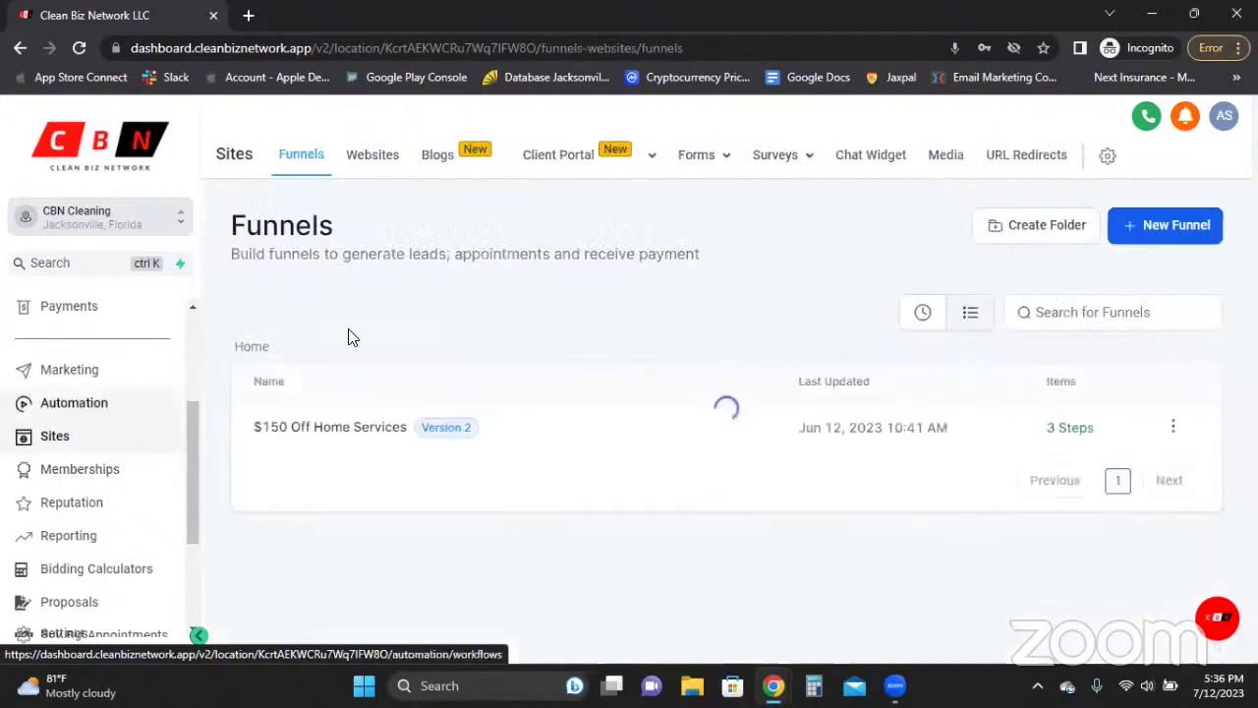
pyautogui.click(366, 162)
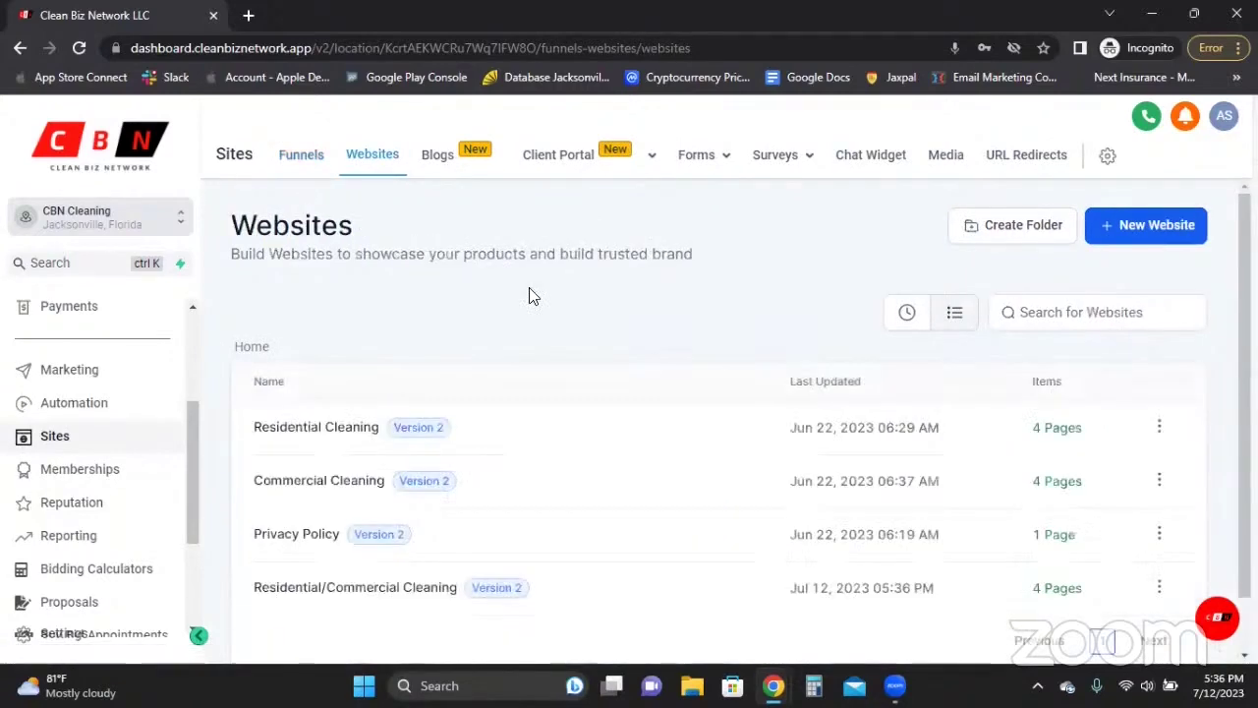
pyautogui.scroll(-1, 374, 541)
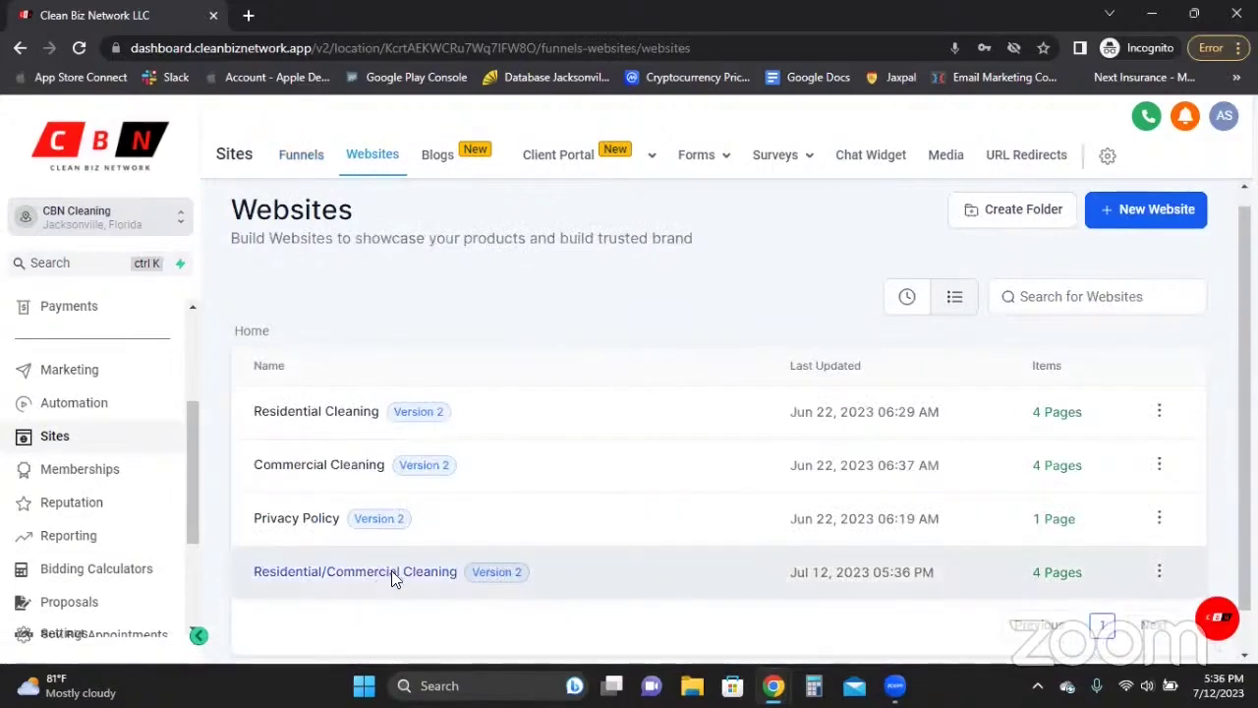
pyautogui.click(391, 577)
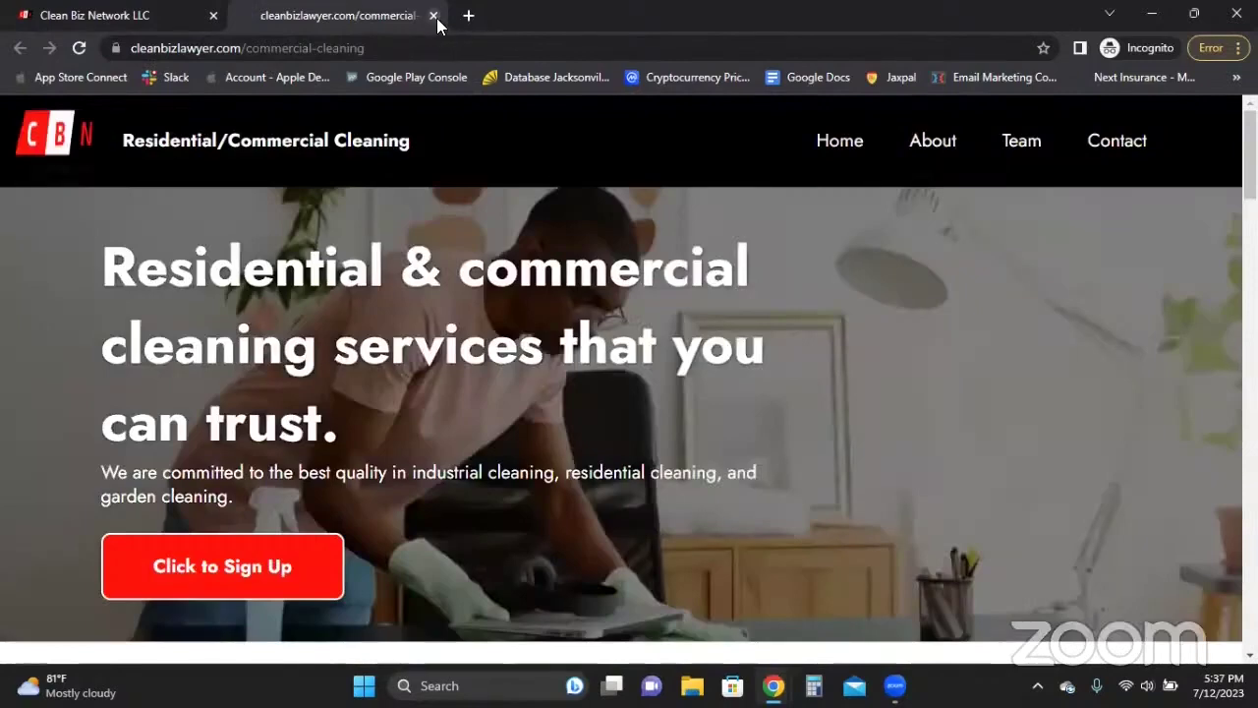
pyautogui.click(434, 16)
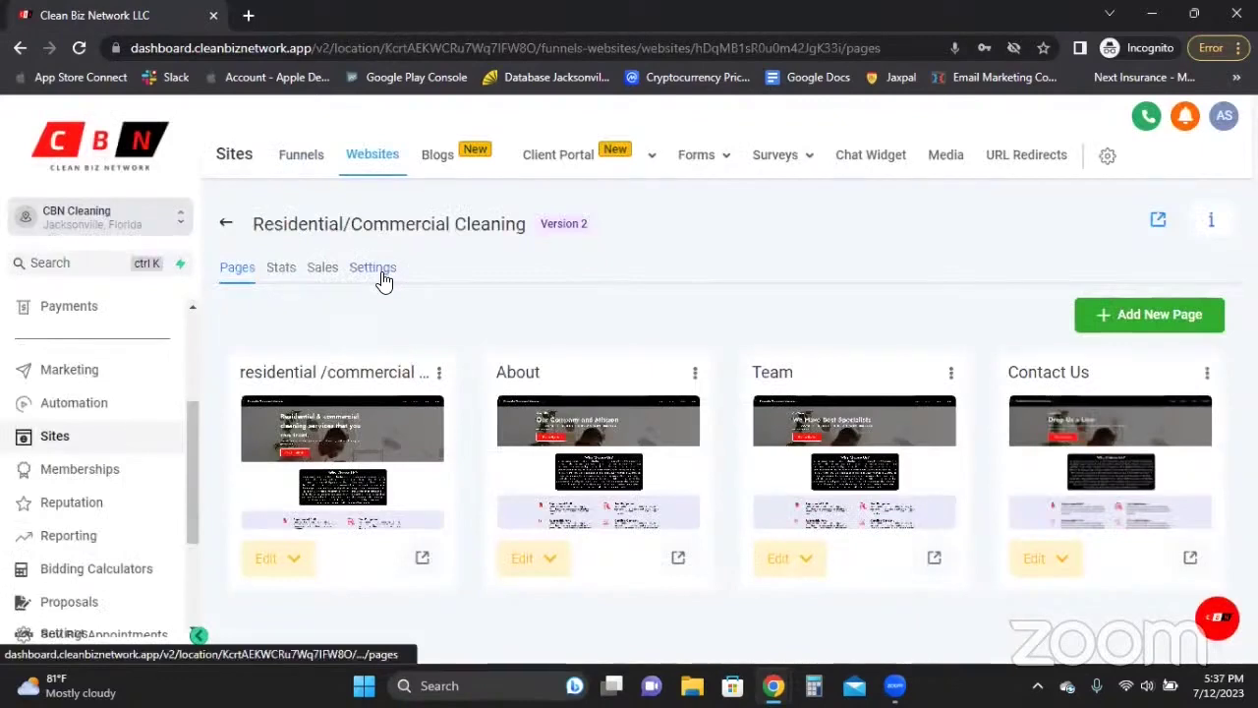
# Step: Open the Residential/Commercial Cleaning website's settings and compare its name and path with its live page
pyautogui.click(383, 281)
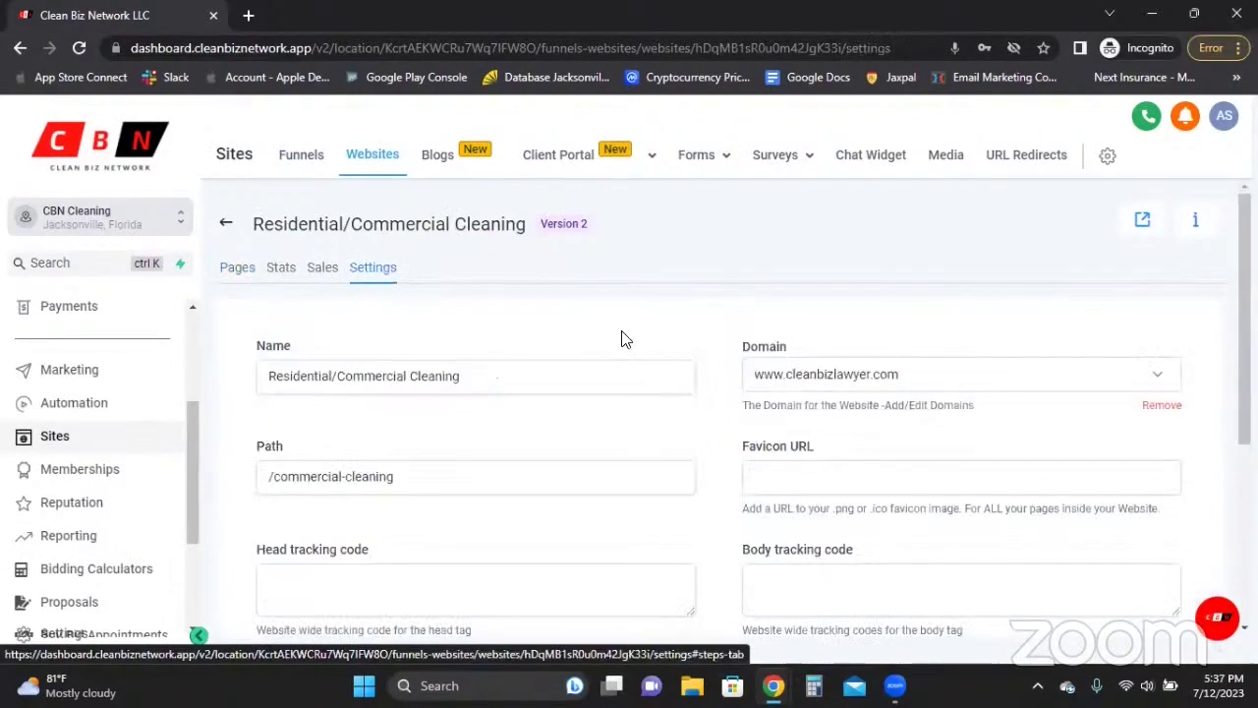
pyautogui.scroll(-1, 550, 339)
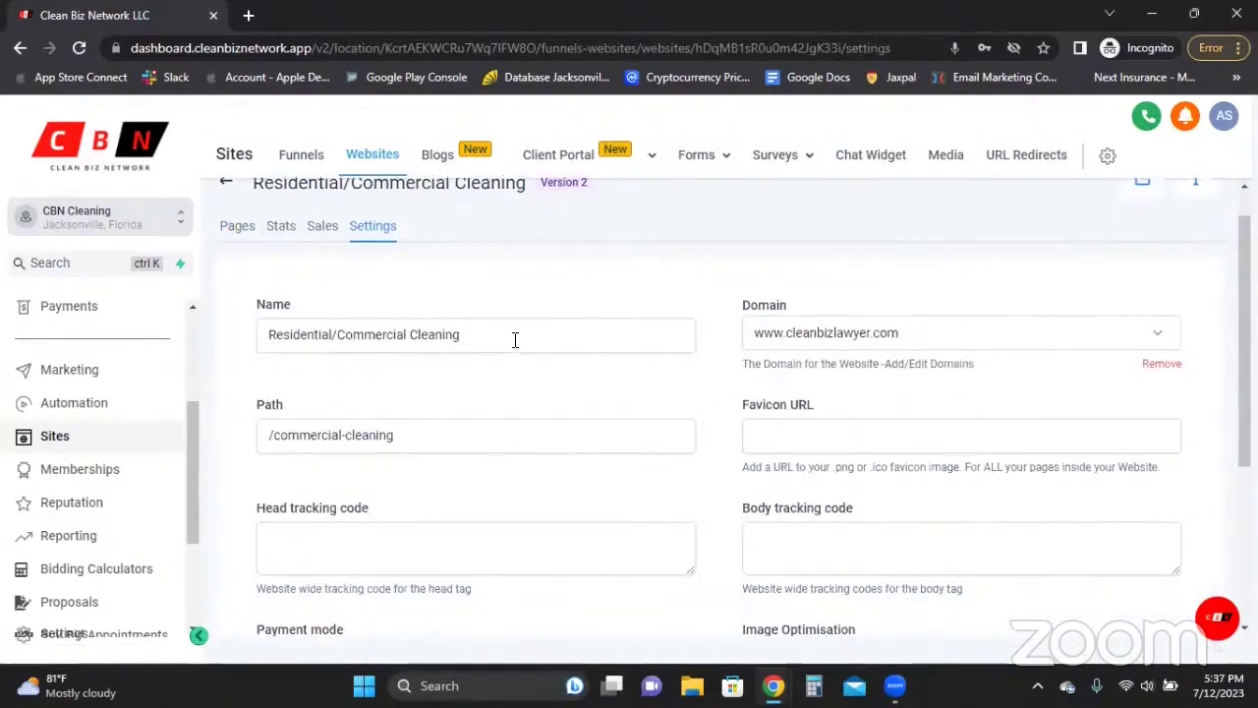
pyautogui.tripleClick(514, 340)
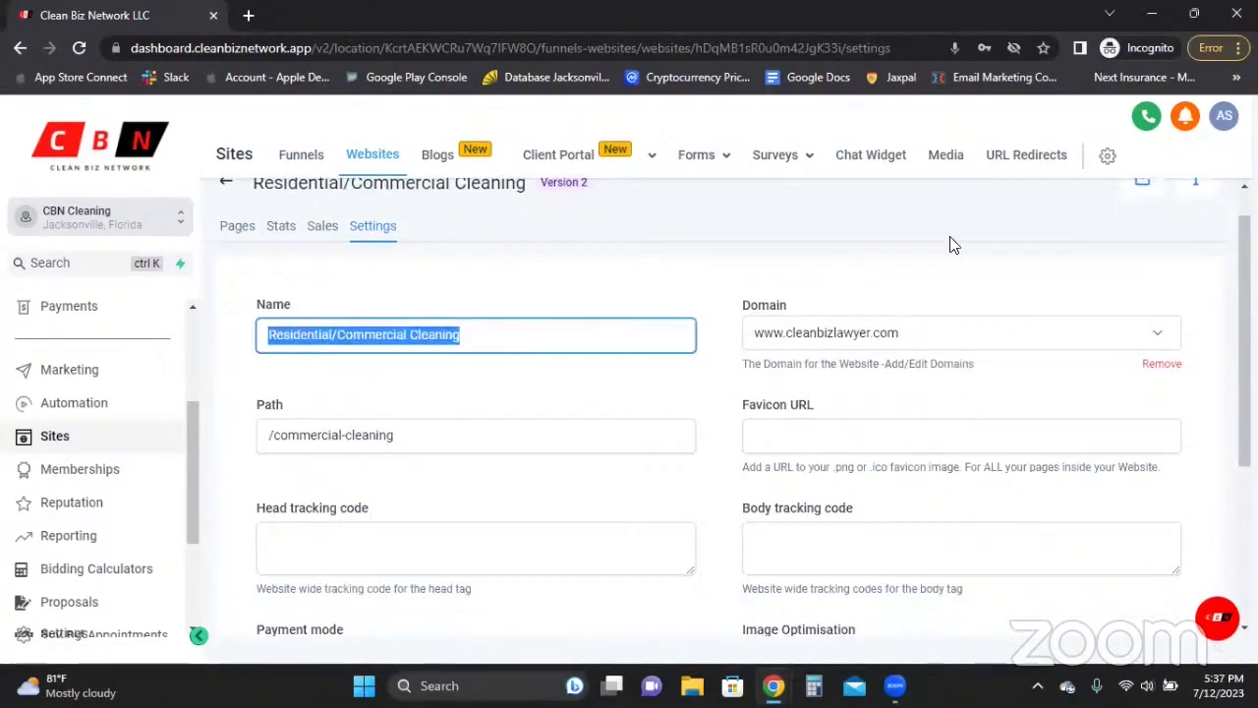
pyautogui.scroll(1, 1012, 244)
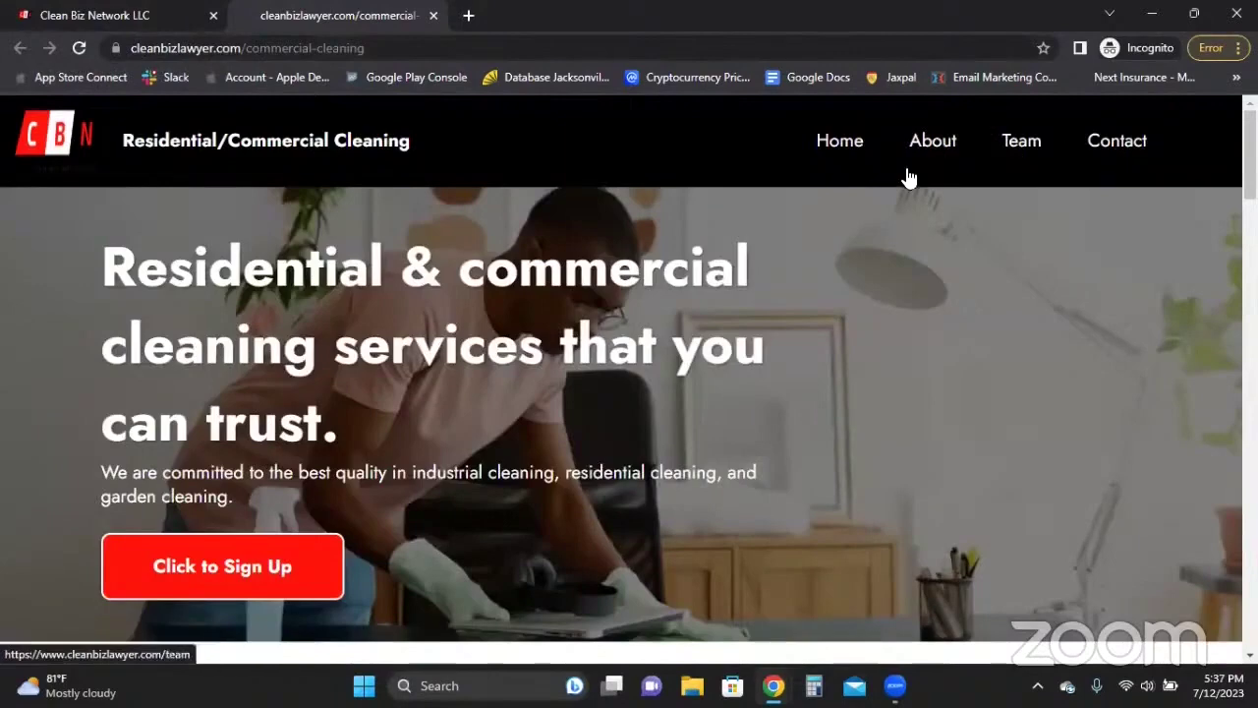
pyautogui.click(145, 20)
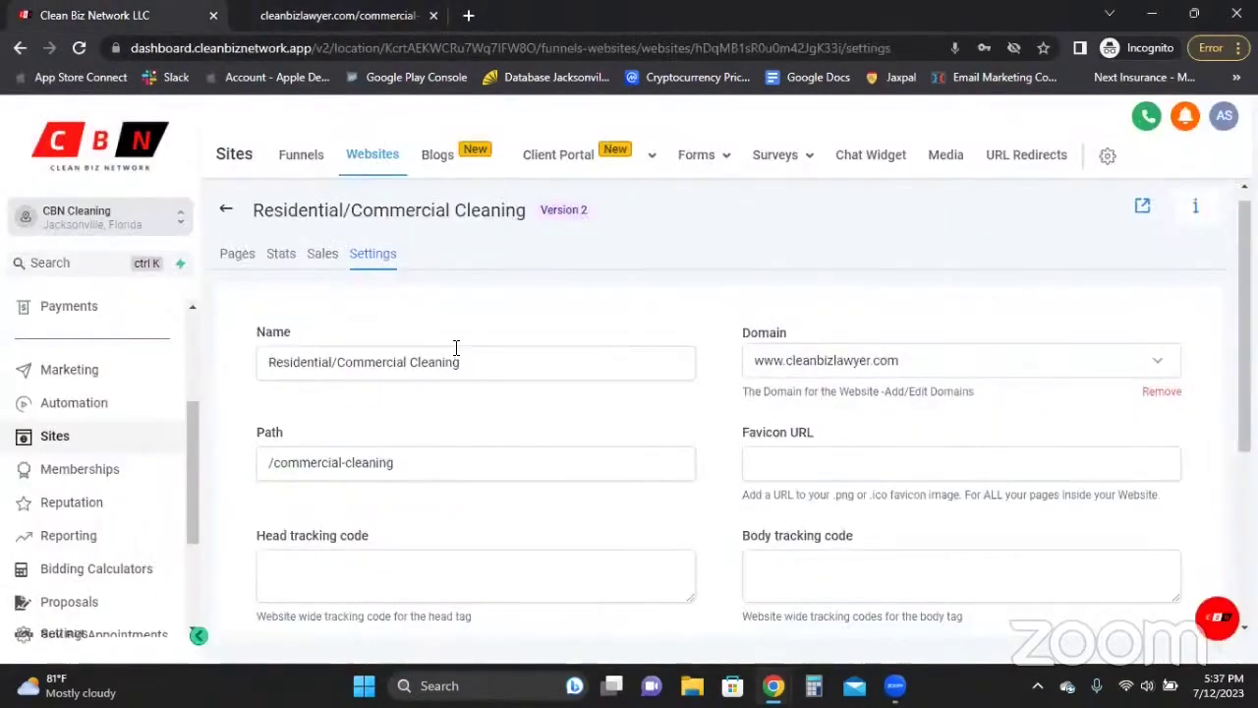
pyautogui.click(325, 19)
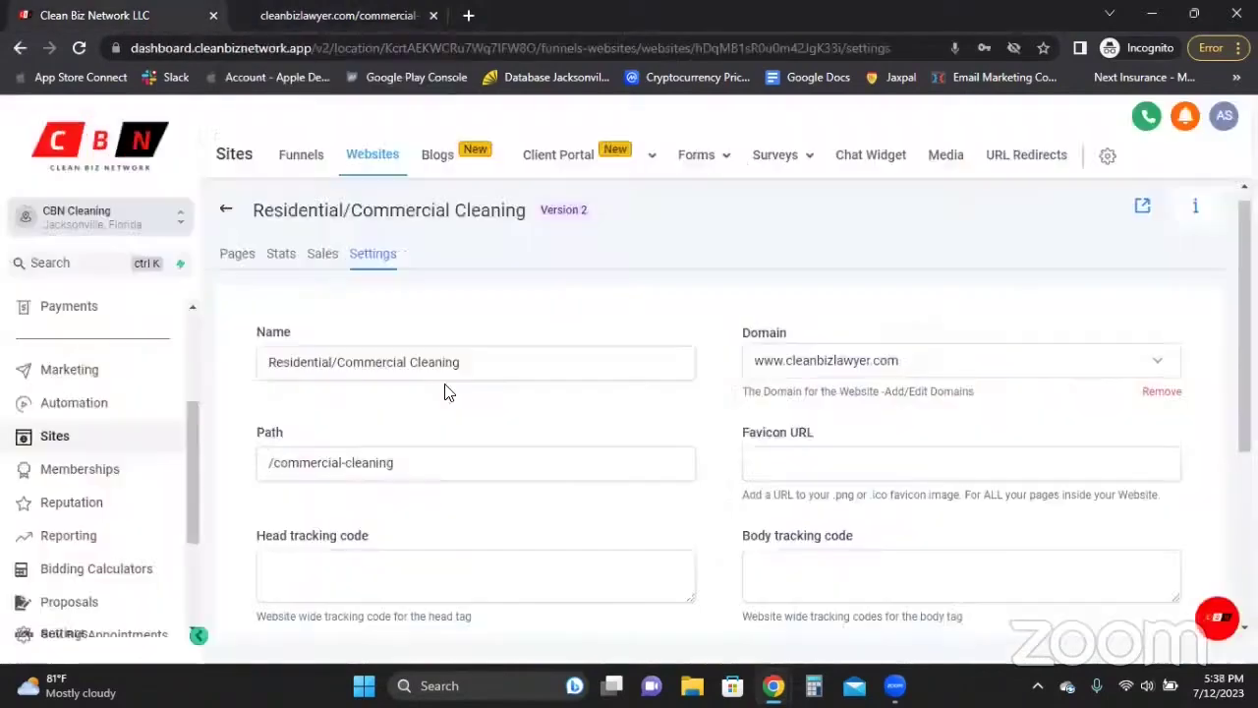
# Step: Rename the website as Clean Biz Lawyer
pyautogui.tripleClick(445, 361)
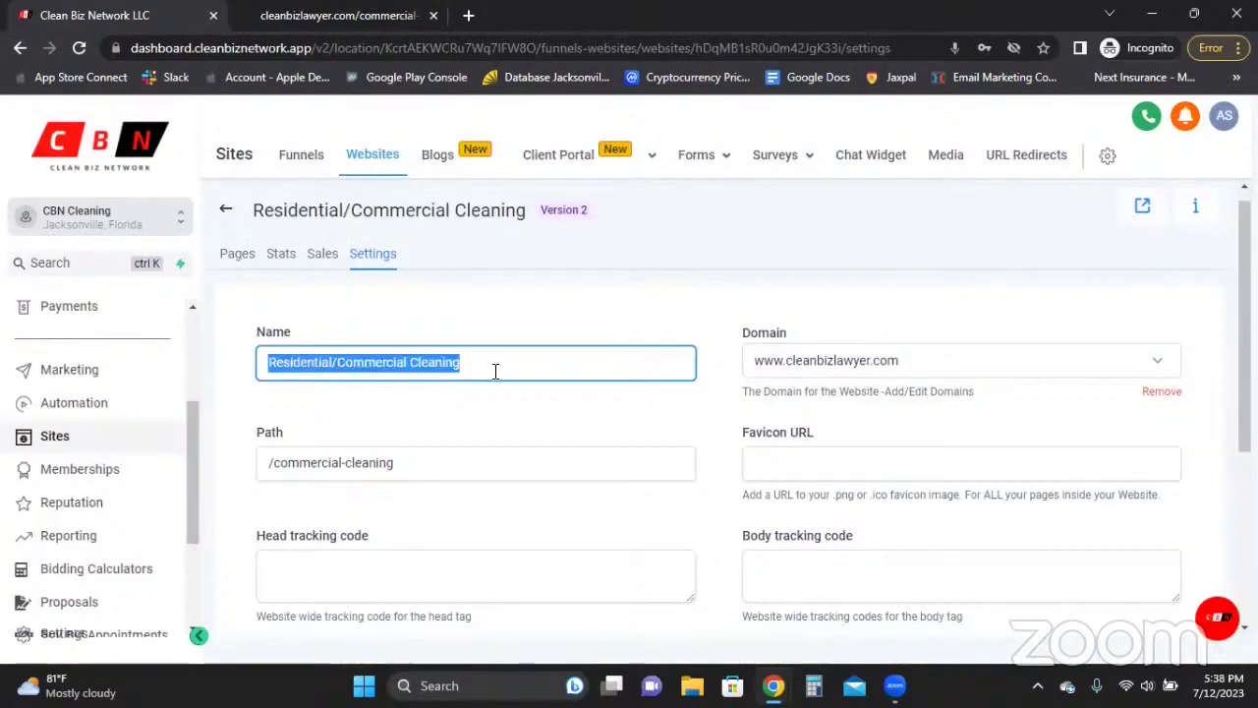
pyautogui.write('Clean Biz ')
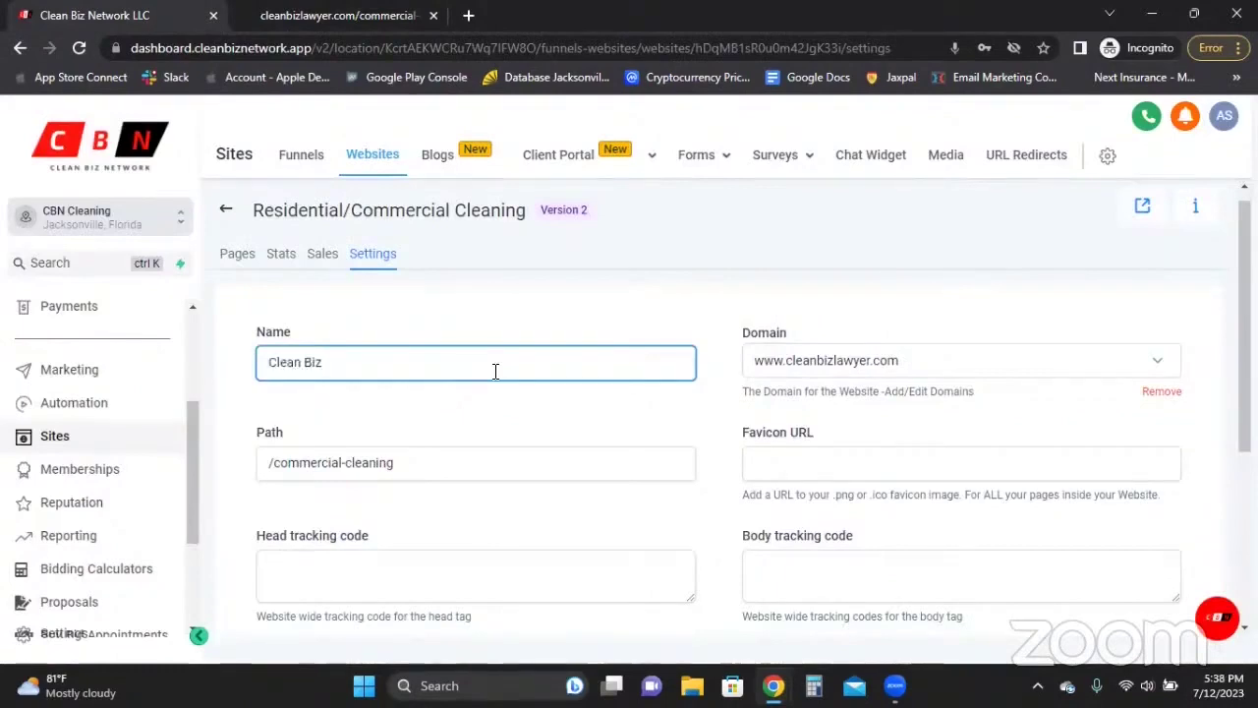
pyautogui.write('Lawyer')
# Step: Check the live page's address, and replace the website's path with /service1
pyautogui.click(467, 446)
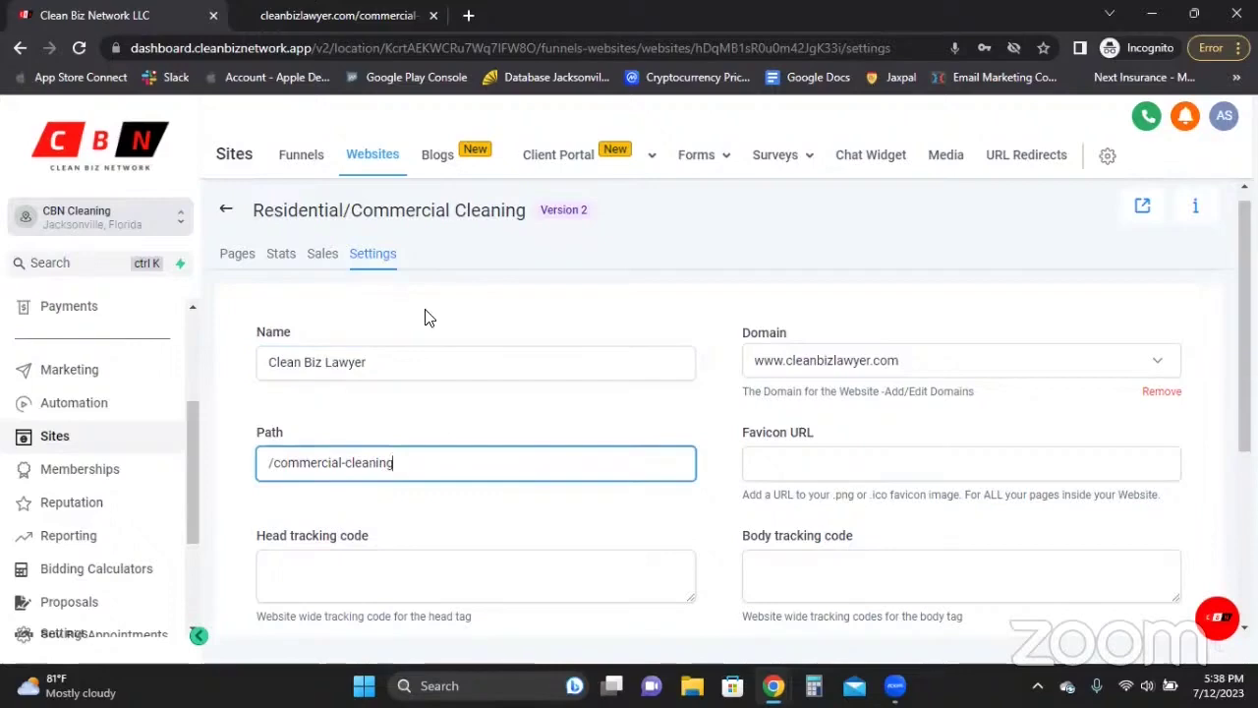
pyautogui.click(325, 15)
pyautogui.press('BackSpace')
pyautogui.press('BackSpace')
pyautogui.press('BackSpace')
pyautogui.press('BackSpace')
pyautogui.press('BackSpace')
pyautogui.press('BackSpace')
pyautogui.press('BackSpace')
pyautogui.press('BackSpace')
pyautogui.press('BackSpace')
pyautogui.press('BackSpace')
pyautogui.press('BackSpace')
pyautogui.press('BackSpace')
pyautogui.press('BackSpace')
pyautogui.press('BackSpace')
pyautogui.press('BackSpace')
pyautogui.press('BackSpace')
pyautogui.press('BackSpace')
pyautogui.press('BackSpace')
pyautogui.press('BackSpace')
pyautogui.press('BackSpace')
pyautogui.write('/s')
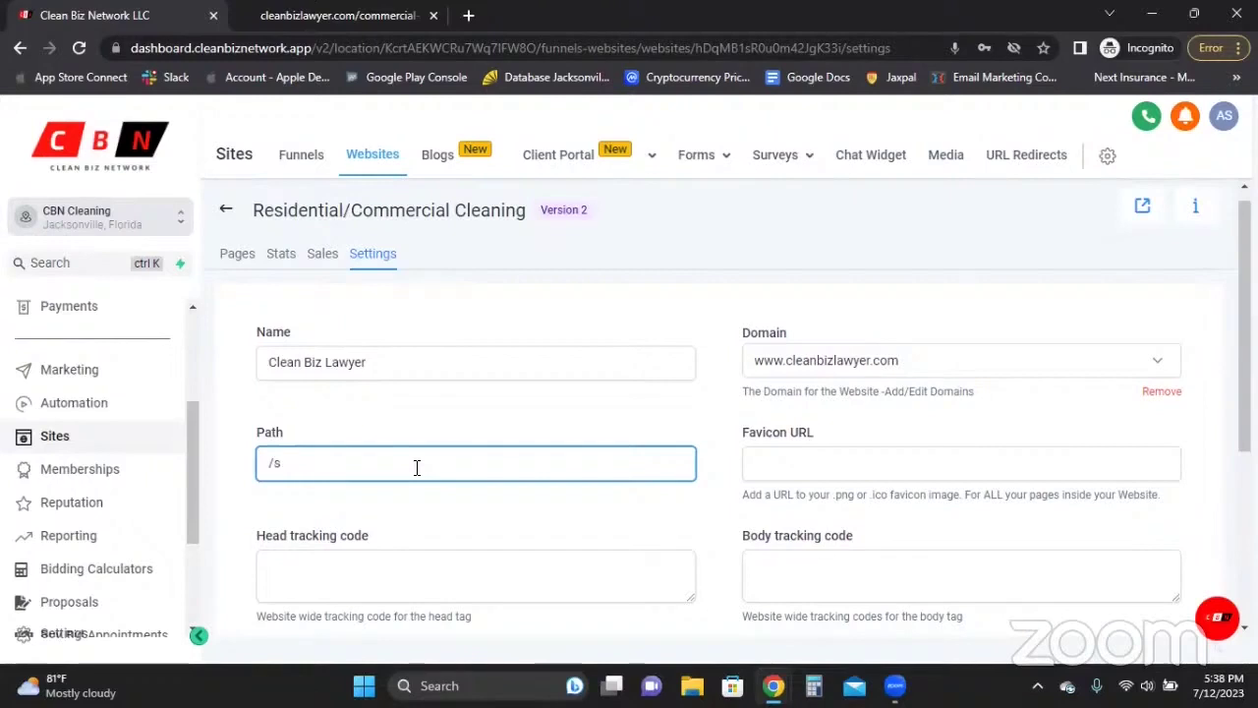
pyautogui.write('u')
pyautogui.press('BackSpace')
pyautogui.write('ervice1')
pyautogui.click(717, 469)
pyautogui.scroll(-1, 722, 445)
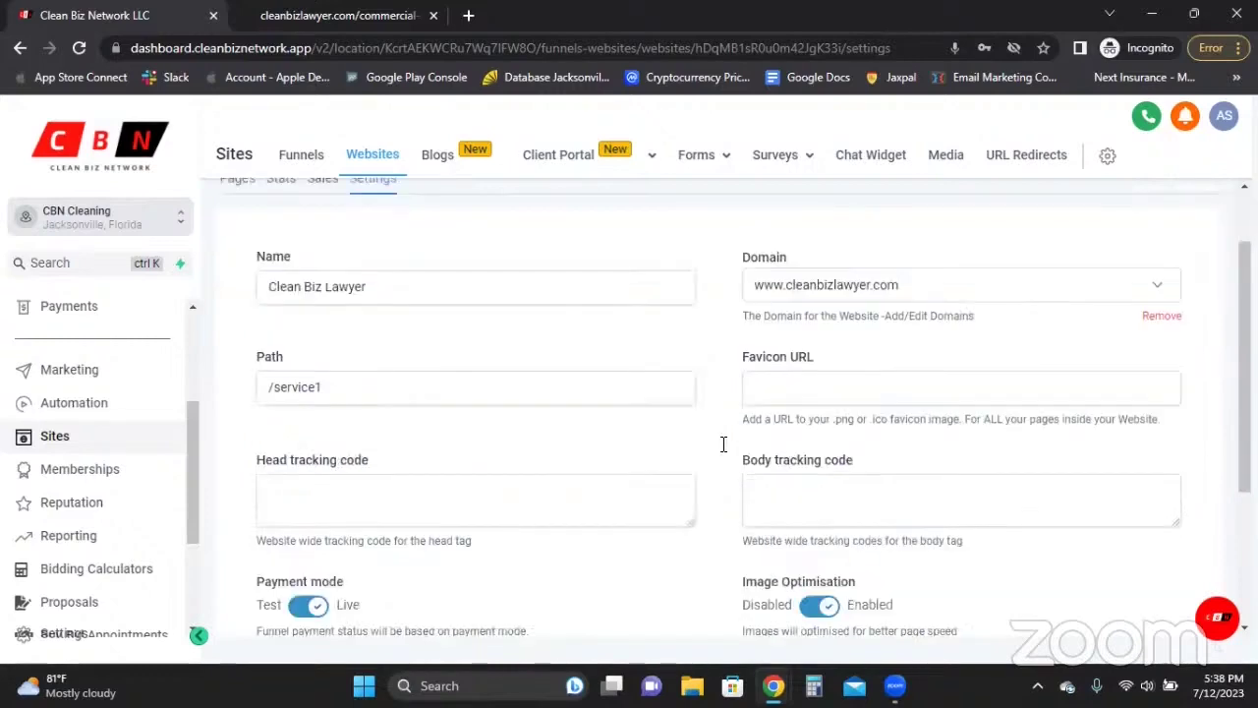
pyautogui.press('Tab')
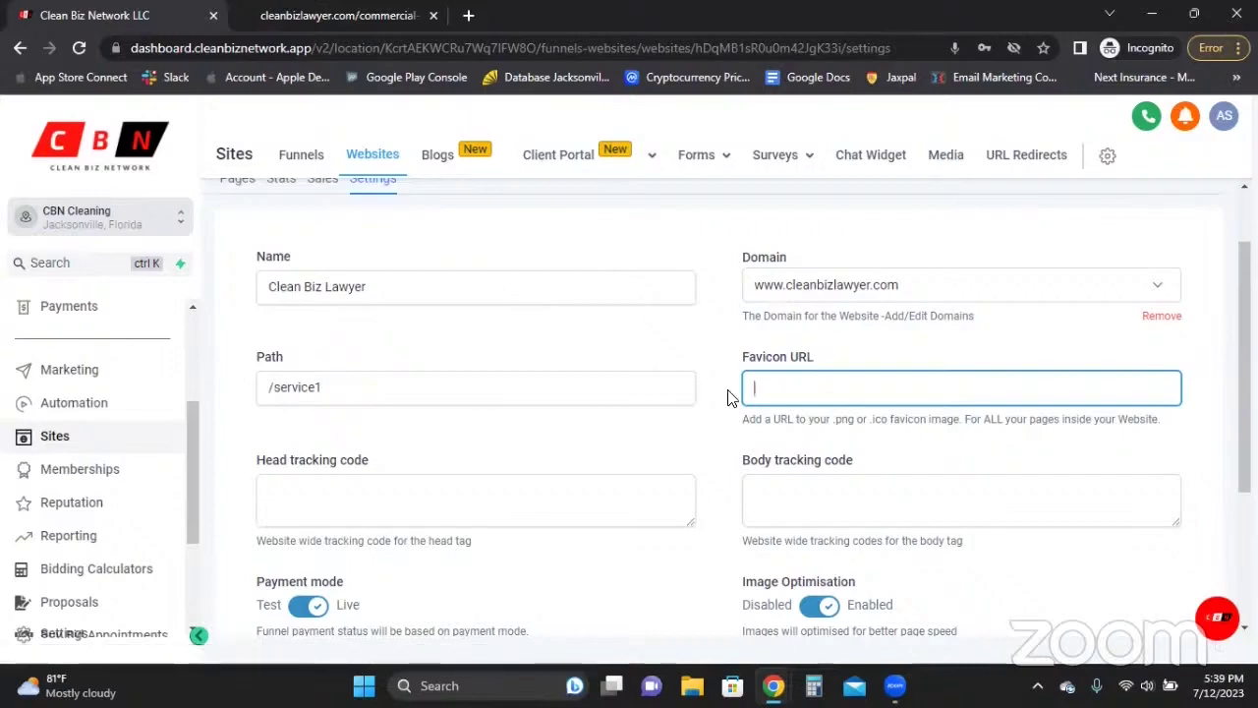
pyautogui.scroll(-3, 728, 397)
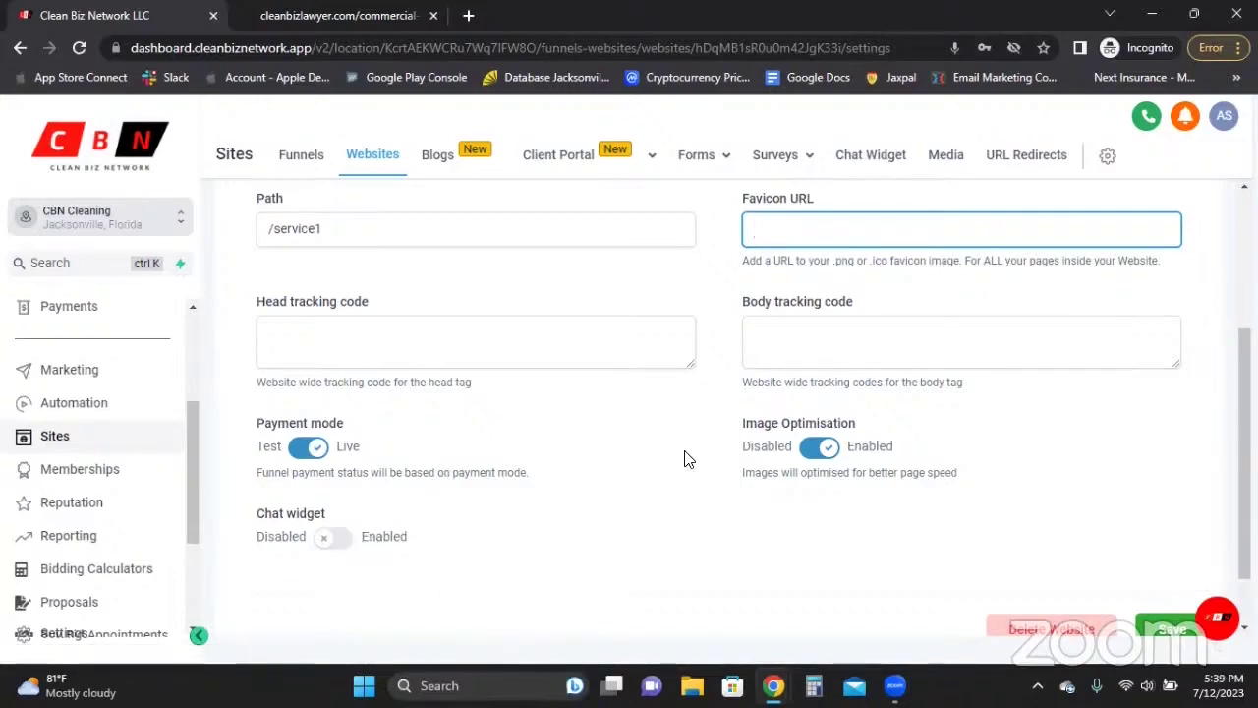
pyautogui.scroll(3, 685, 458)
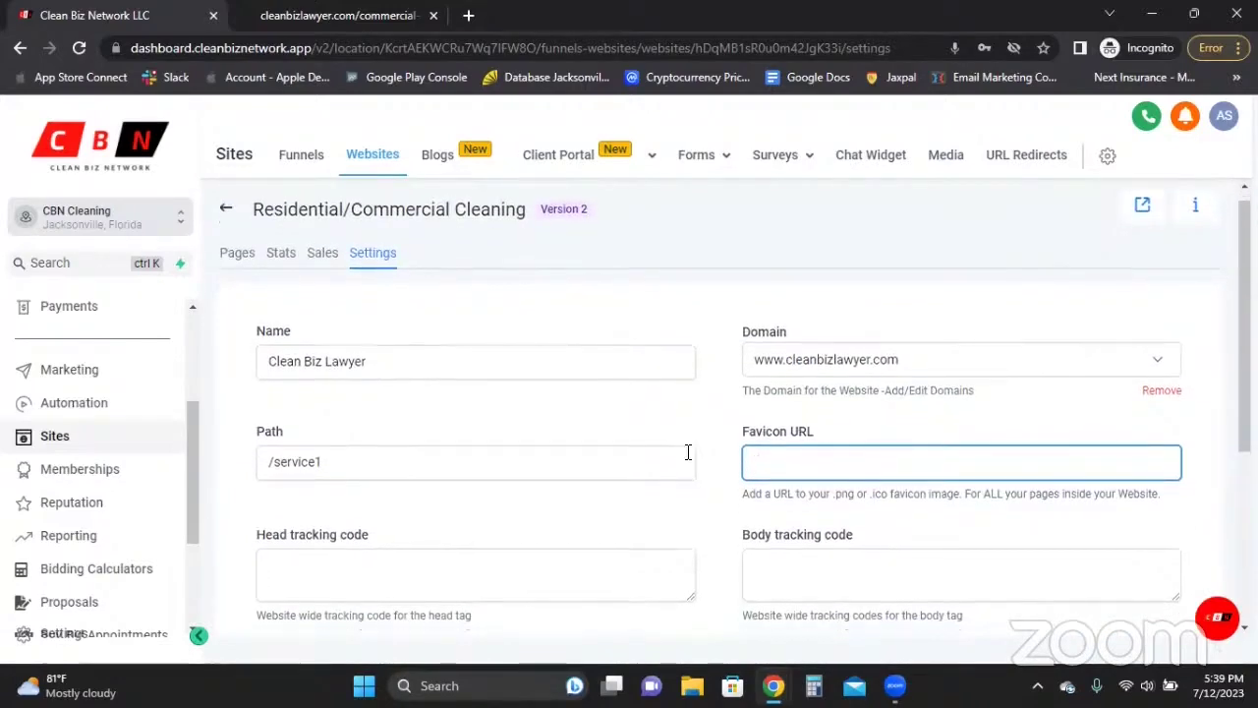
pyautogui.scroll(-2, 685, 458)
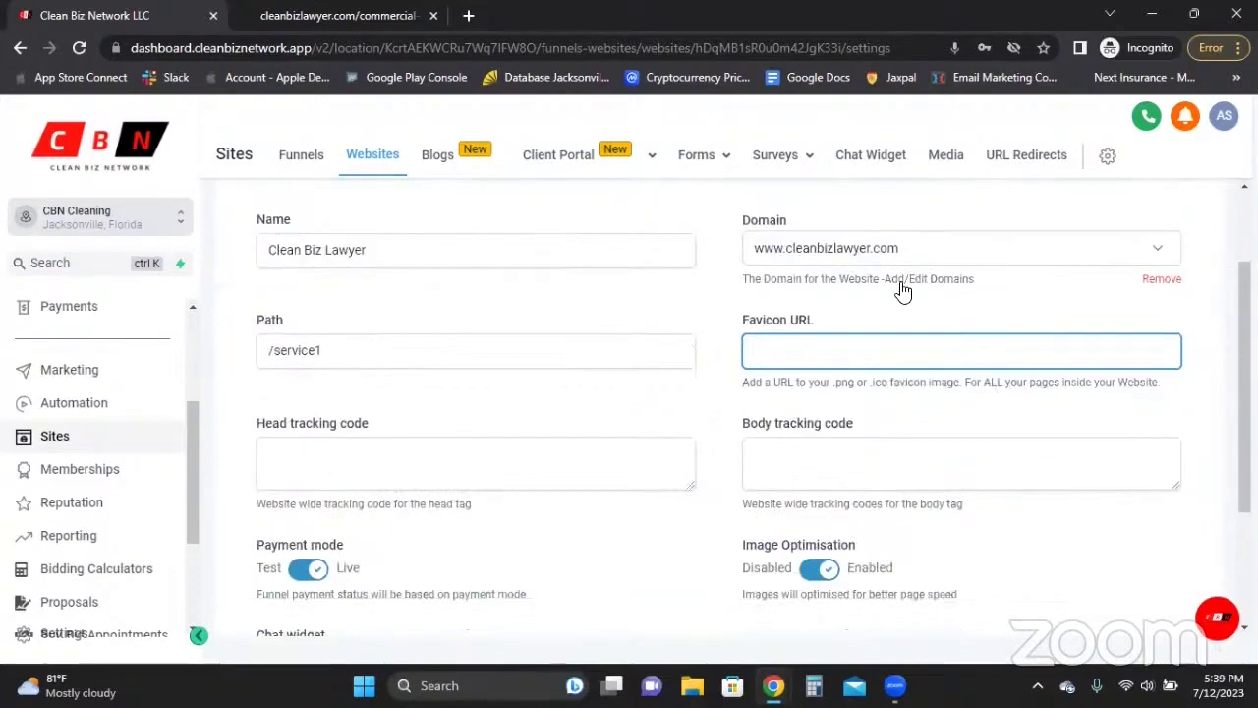
pyautogui.click(968, 258)
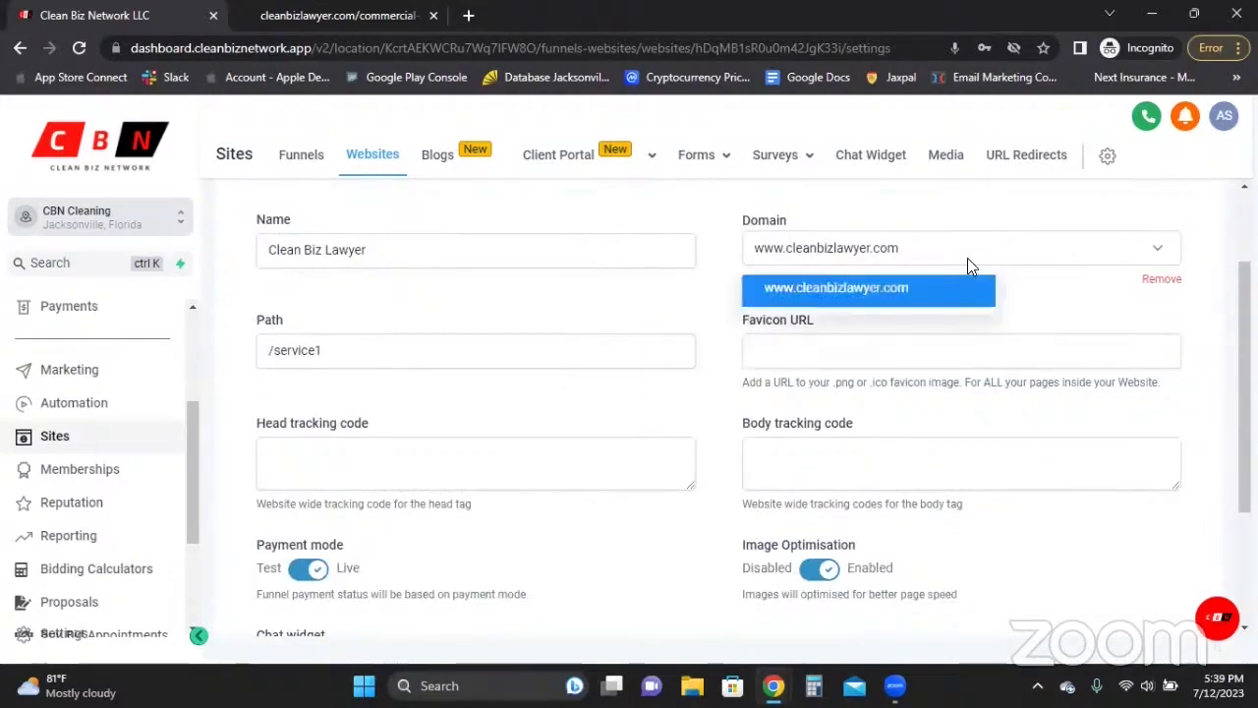
pyautogui.click(967, 258)
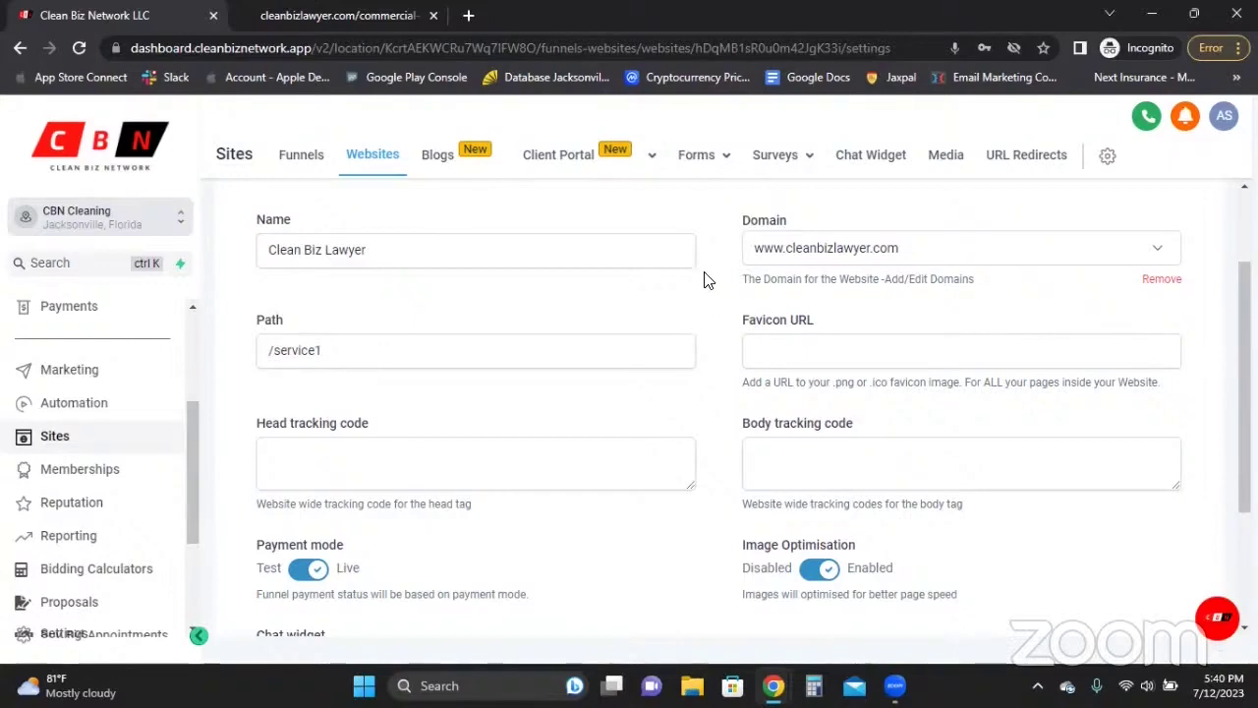
pyautogui.click(806, 245)
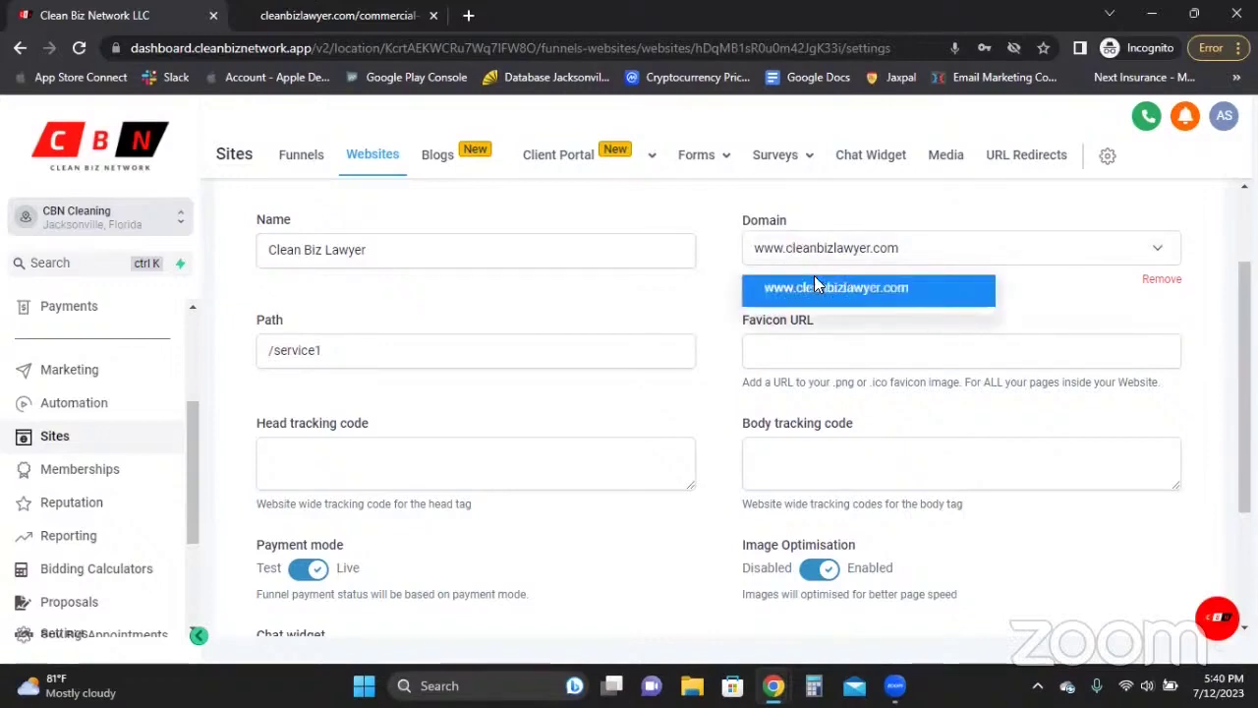
pyautogui.click(815, 280)
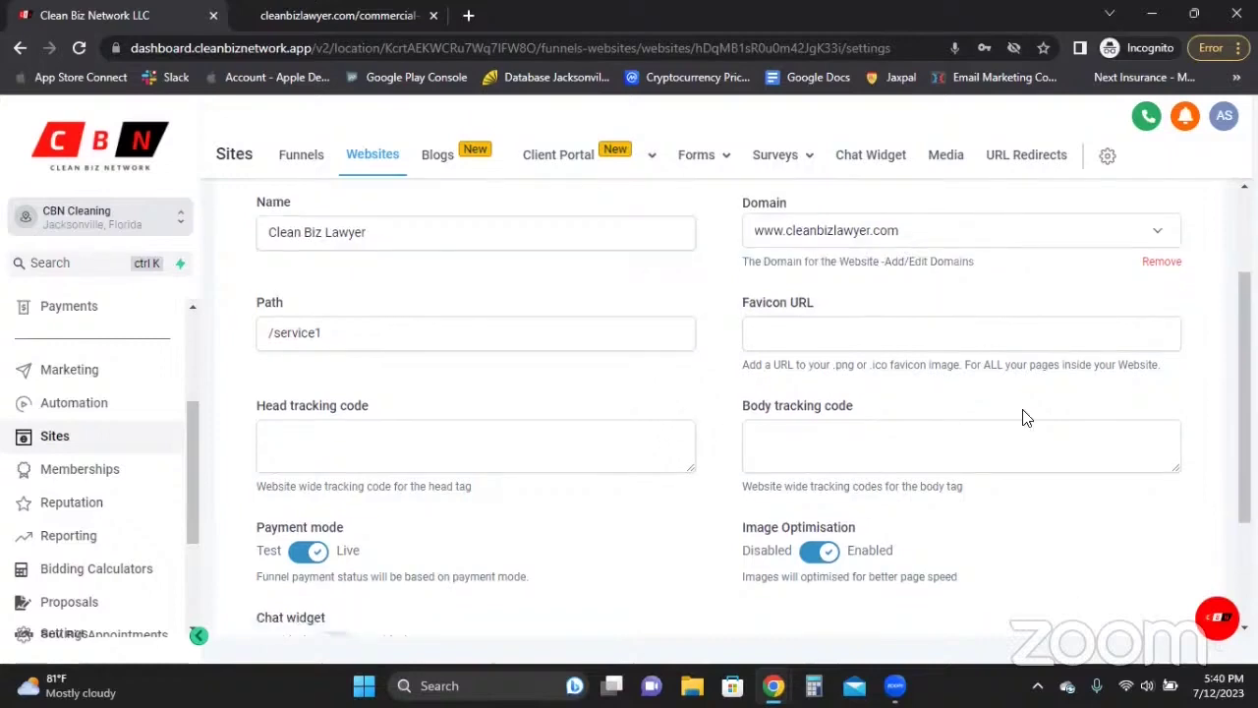
# Step: Check the new name and path against the live page, and save the website settings
pyautogui.scroll(-2, 1071, 452)
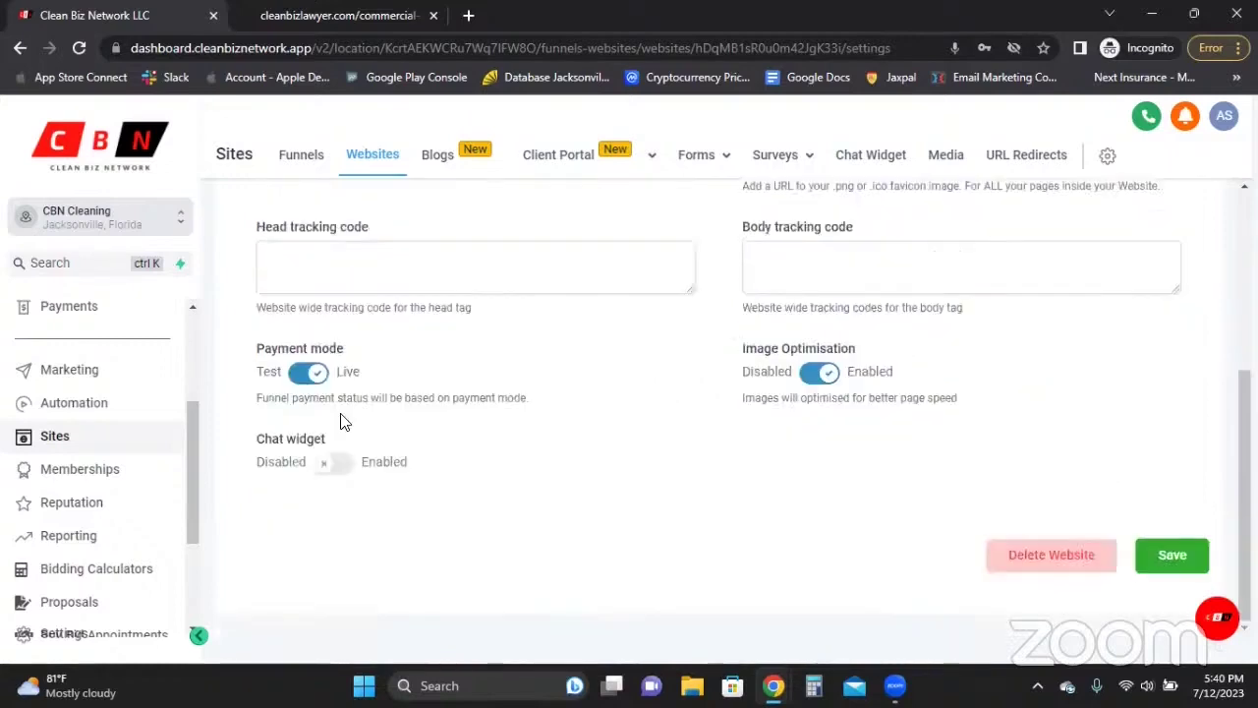
pyautogui.scroll(3, 340, 416)
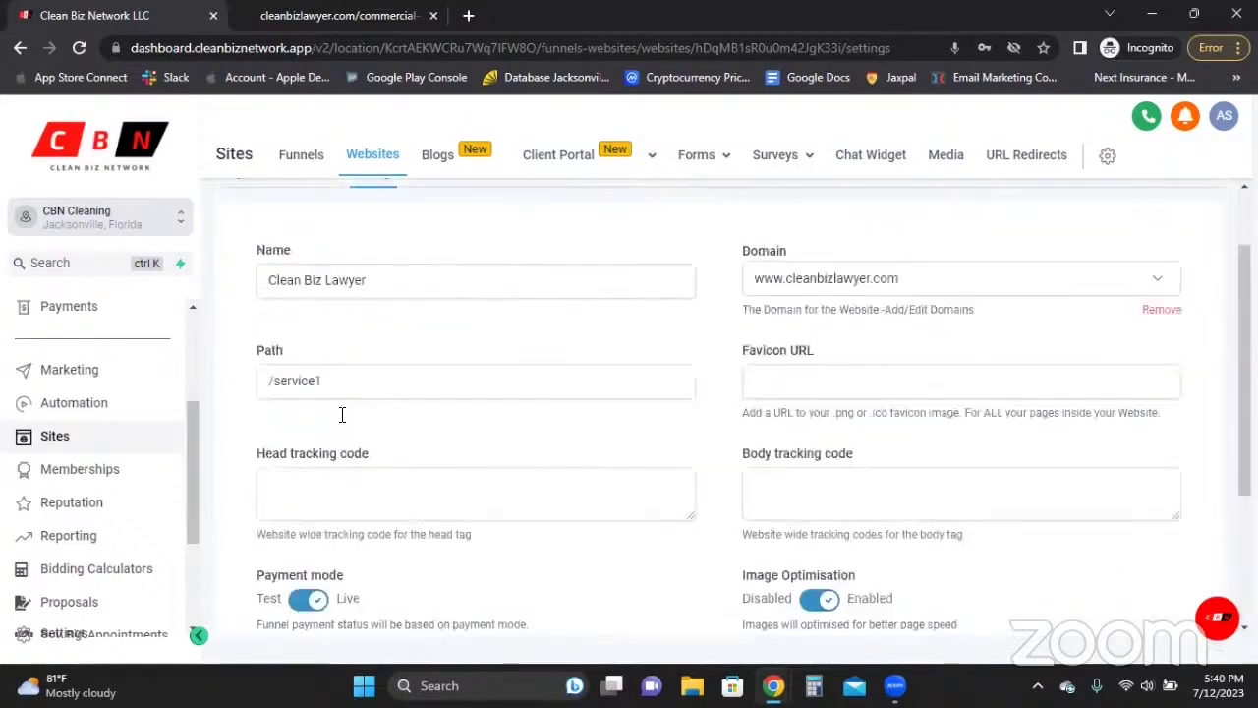
pyautogui.click(337, 18)
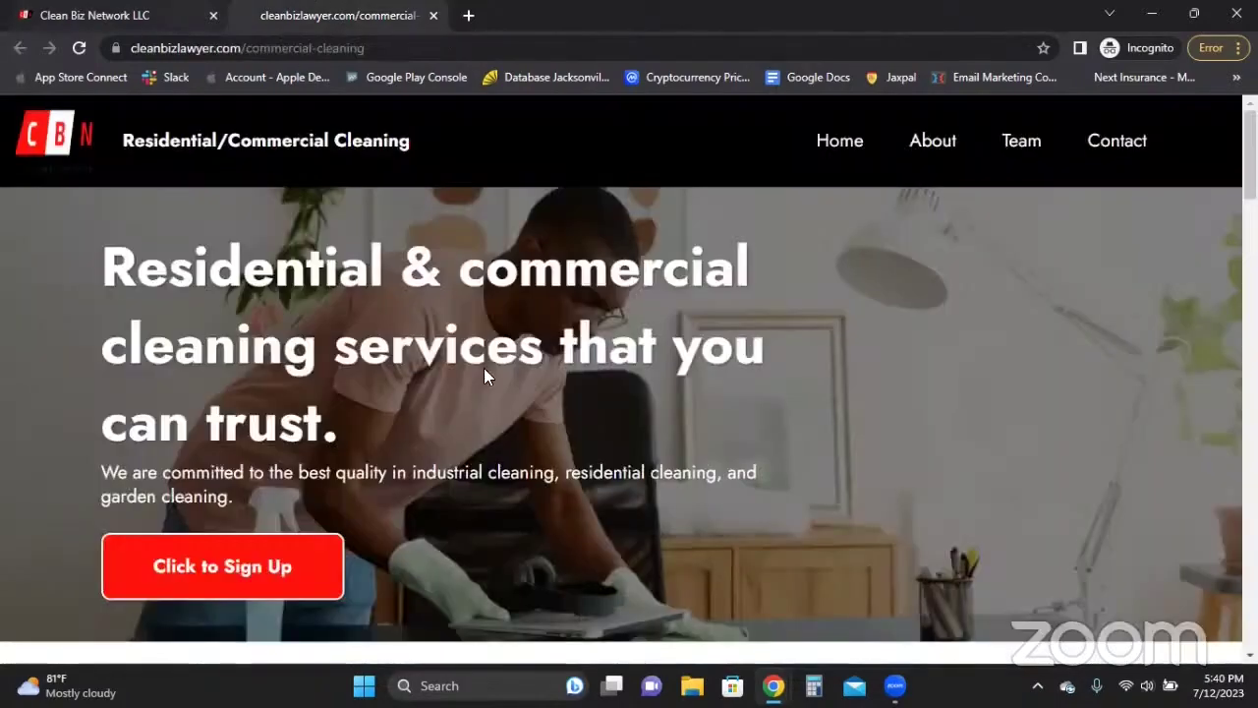
pyautogui.hotkey('ctrl', 'shift', 'Tab')
pyautogui.scroll(-3, 1117, 537)
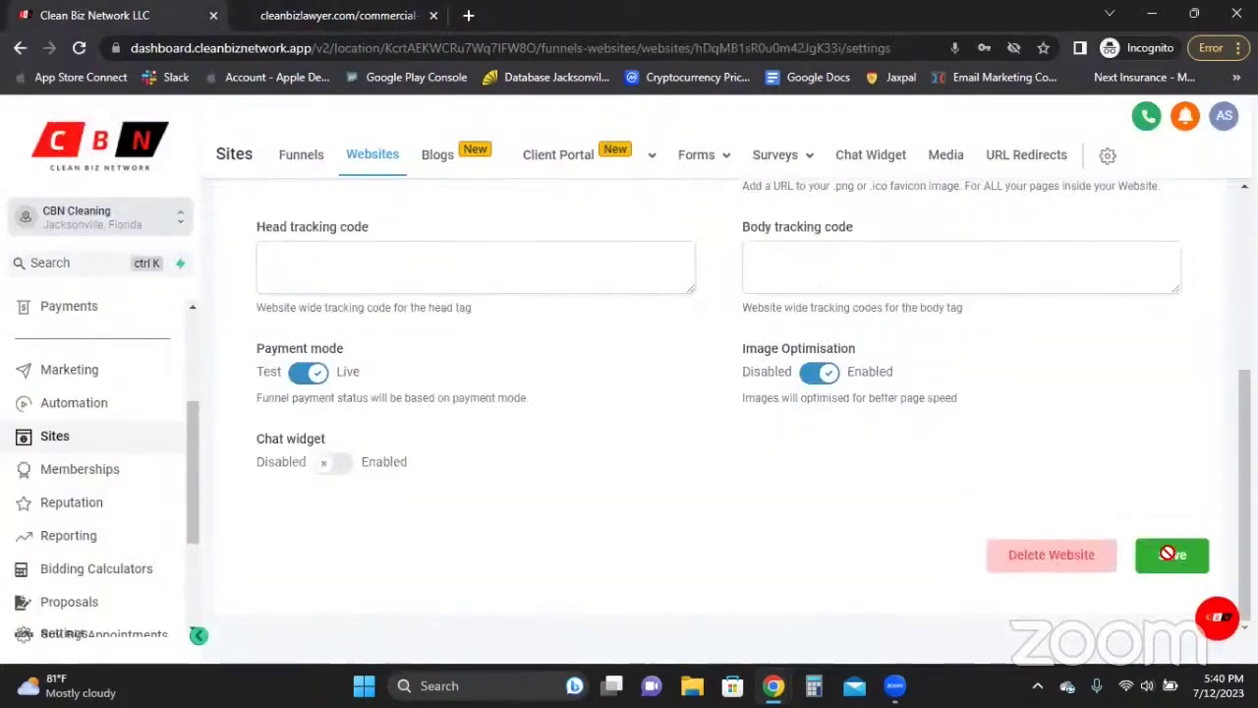
pyautogui.click(1169, 554)
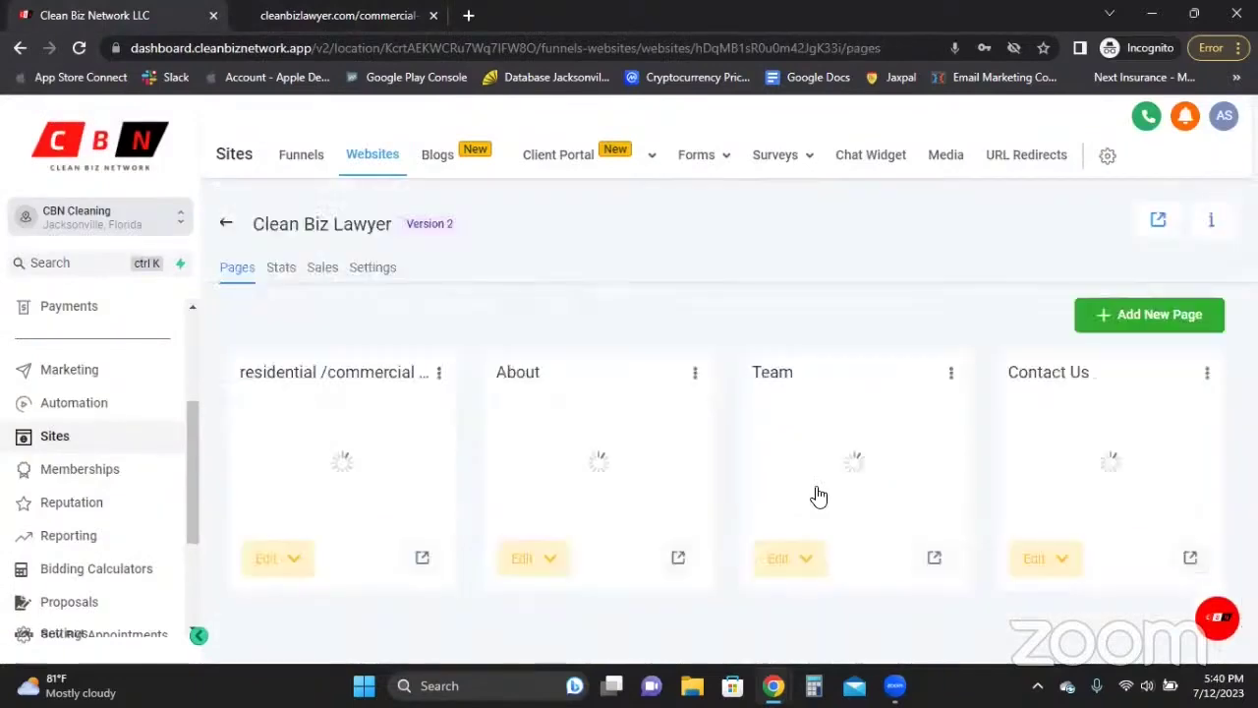
pyautogui.hotkey('ctrl', 'Tab')
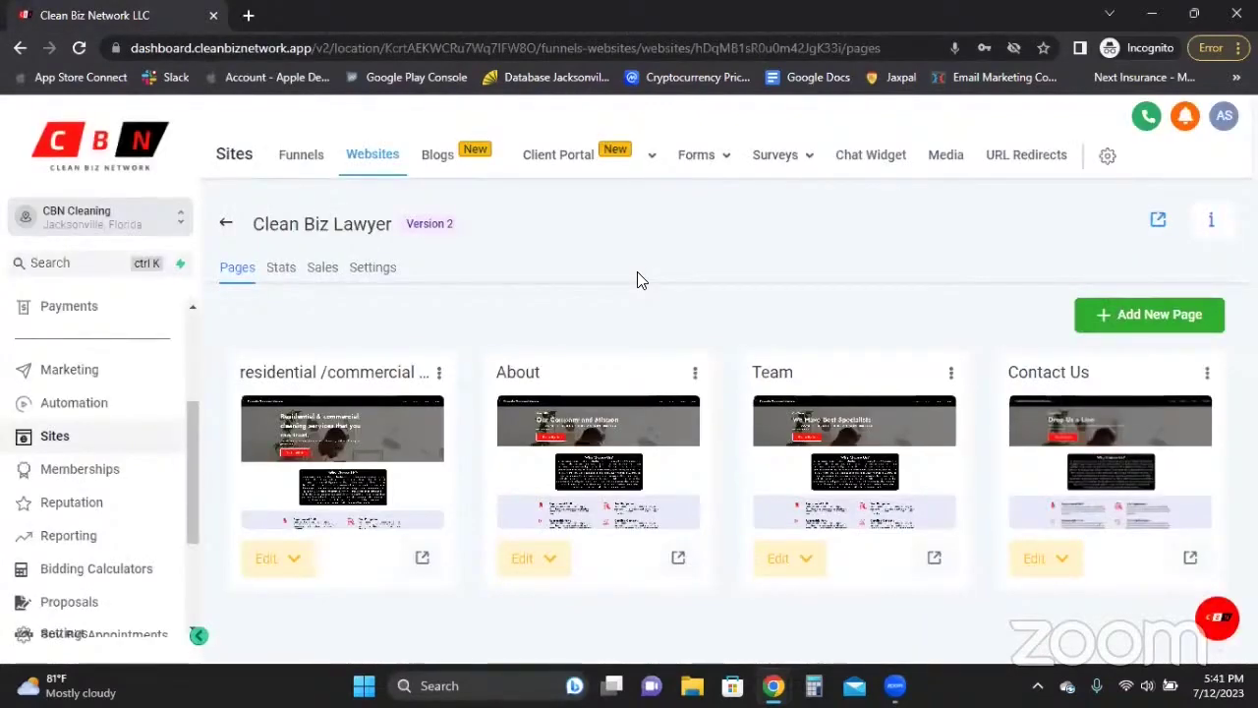
# Step: Open the media library and copy the link of the image cbn logo invoice.png
pyautogui.click(943, 157)
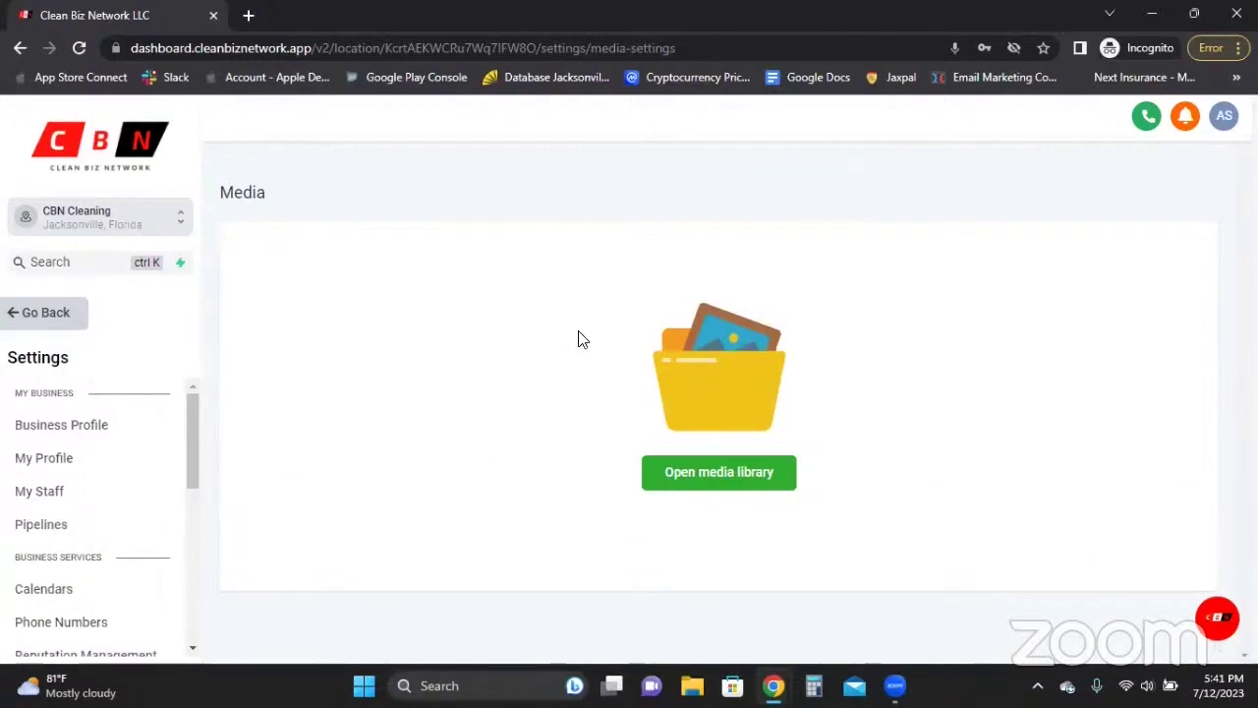
pyautogui.click(719, 475)
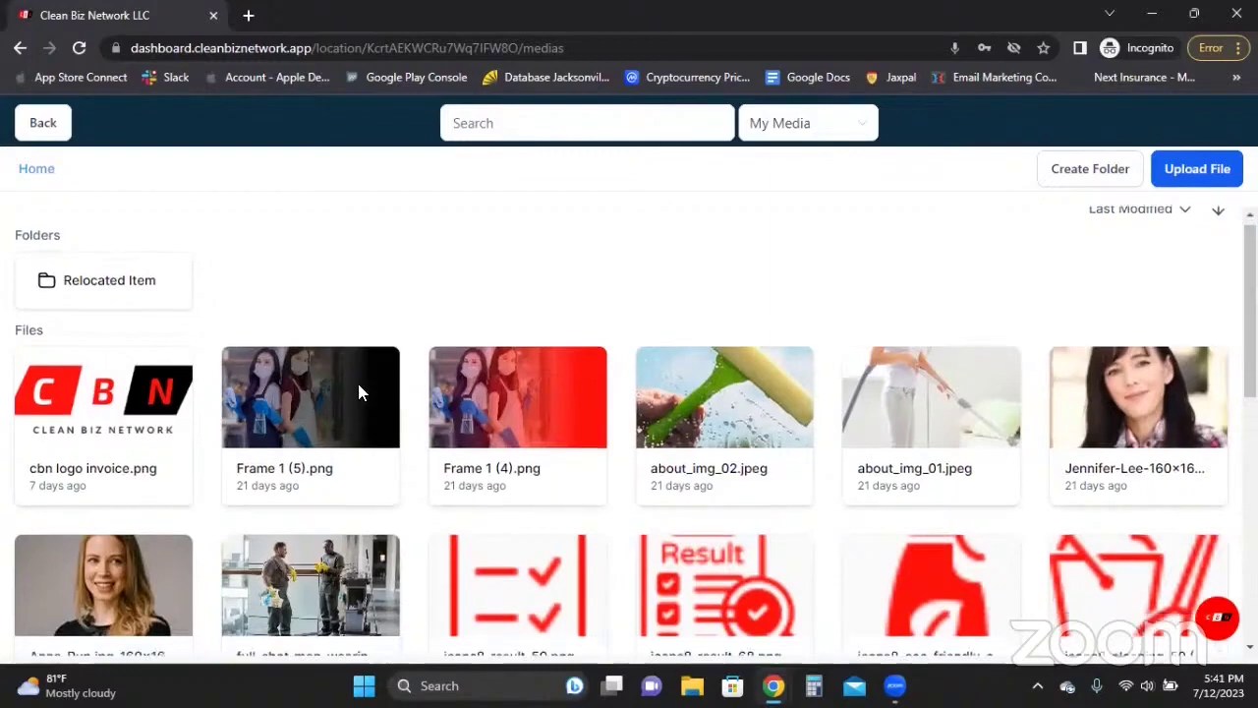
pyautogui.scroll(-1, 190, 323)
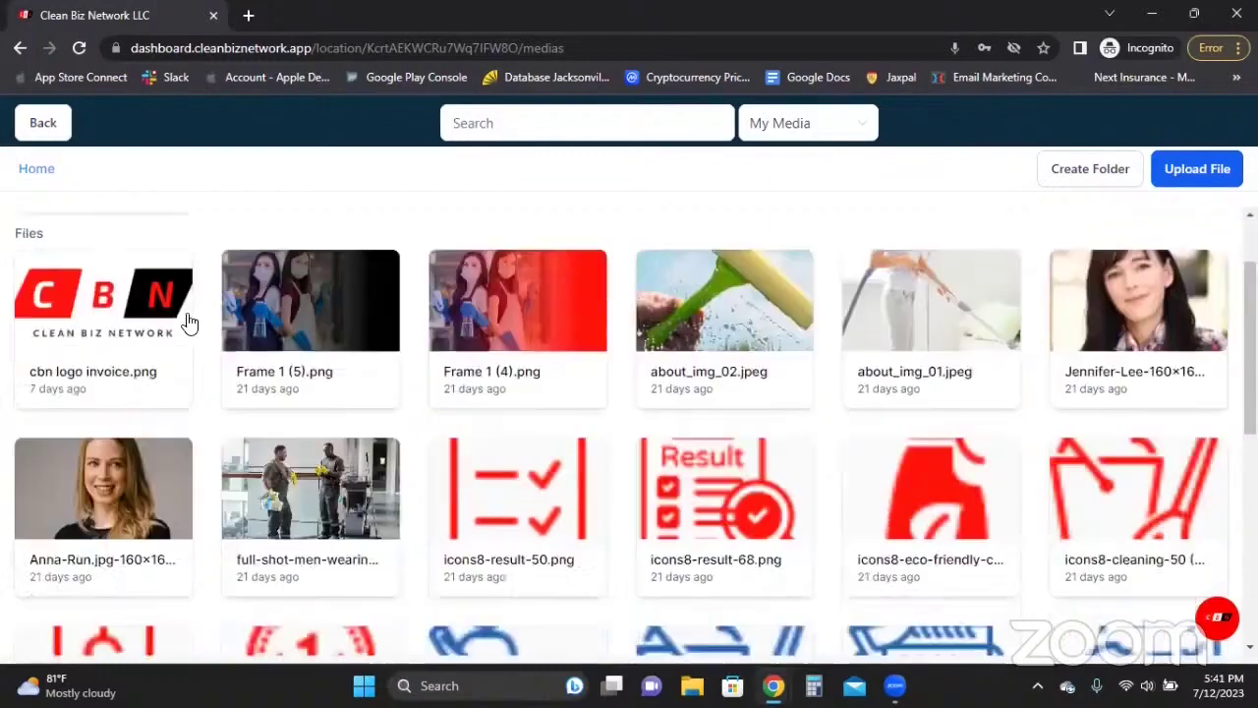
pyautogui.click(129, 306)
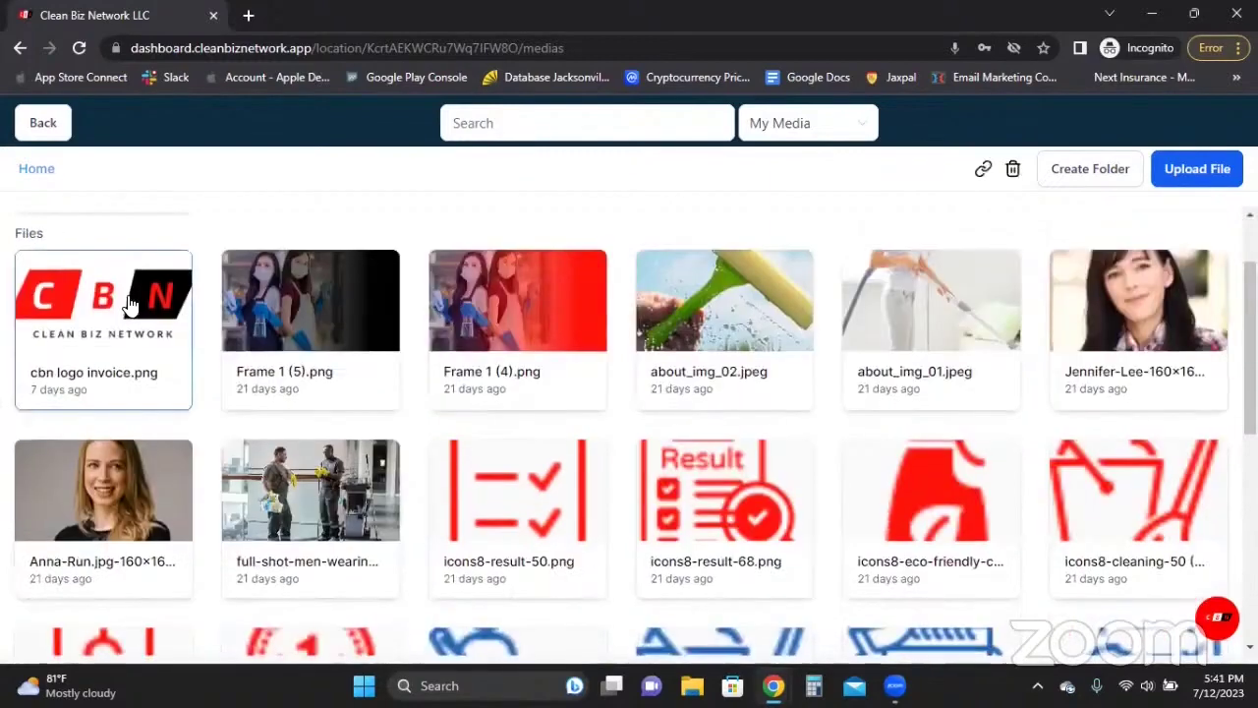
pyautogui.click(982, 171)
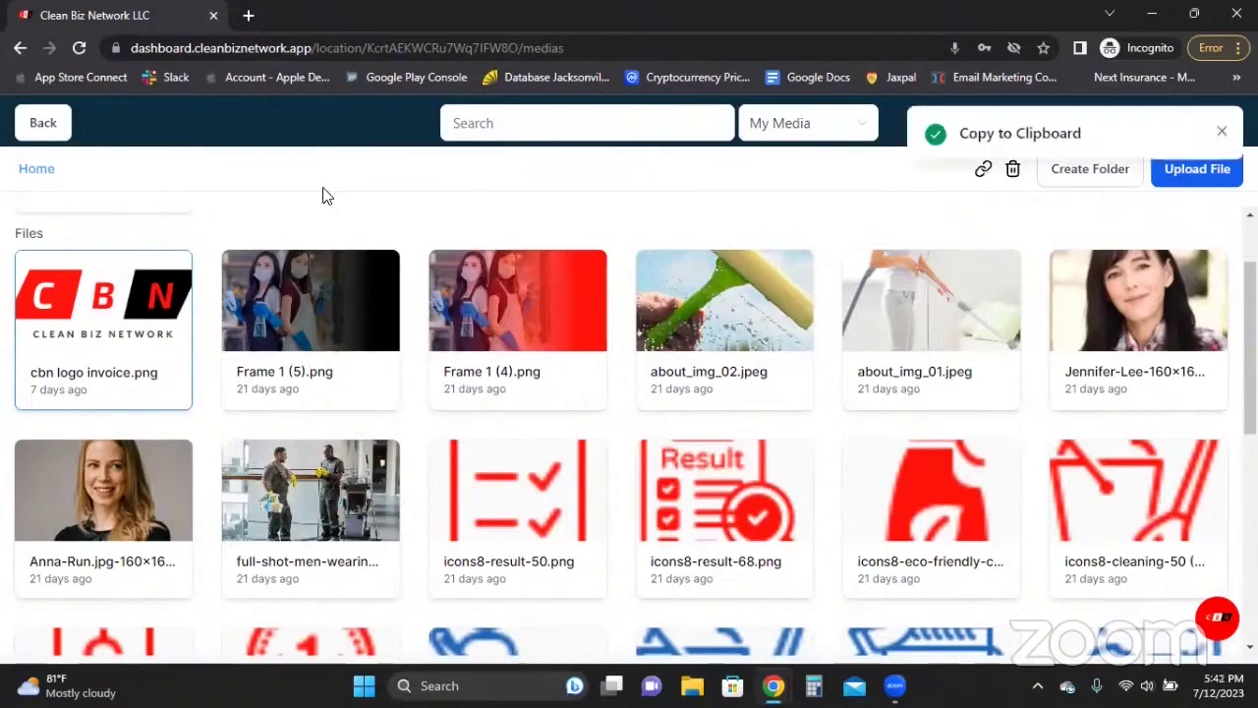
# Step: Leave the media library and the account settings, returning to the main dashboard
pyautogui.click(43, 123)
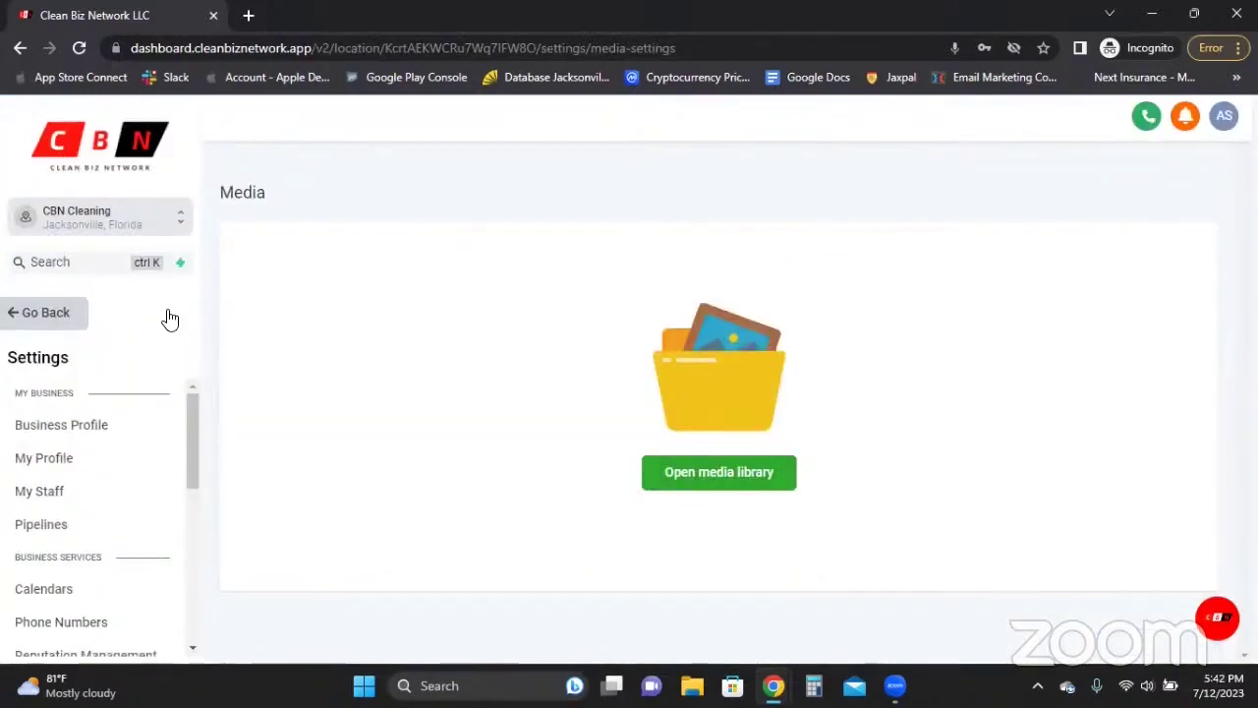
pyautogui.scroll(-2, 170, 319)
pyautogui.scroll(-1, 135, 472)
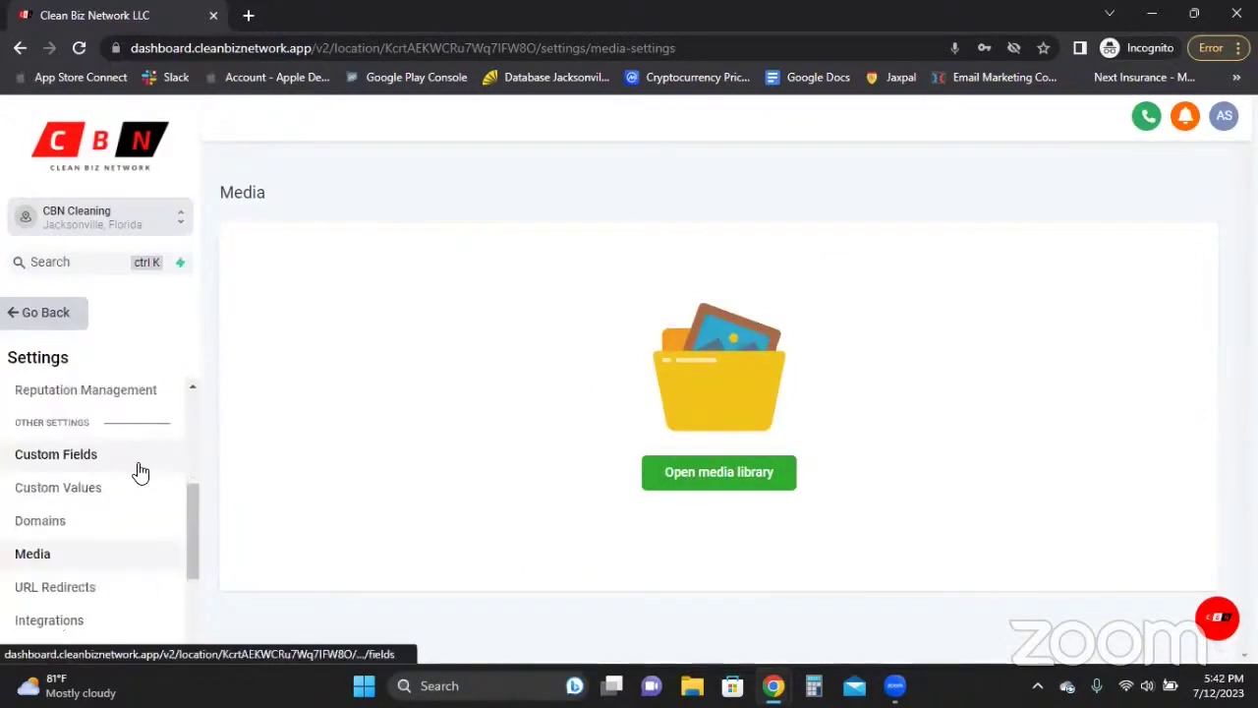
pyautogui.scroll(-2, 141, 473)
pyautogui.click(140, 473)
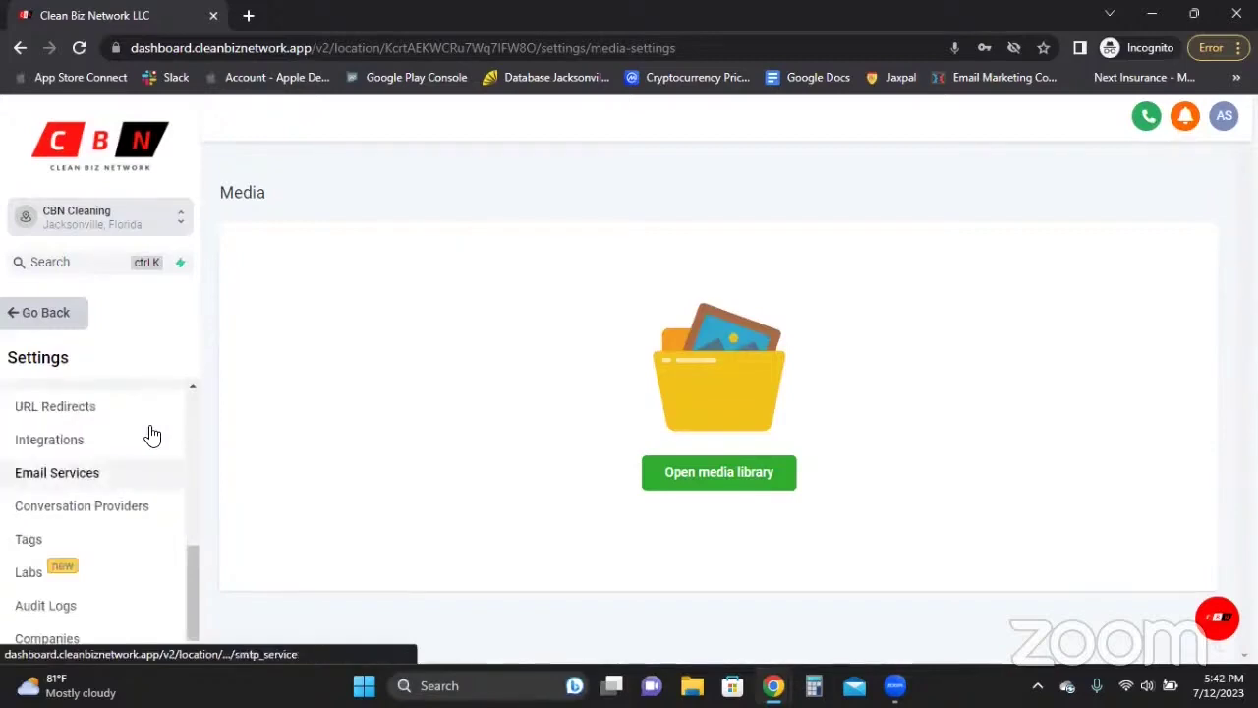
pyautogui.scroll(5, 153, 436)
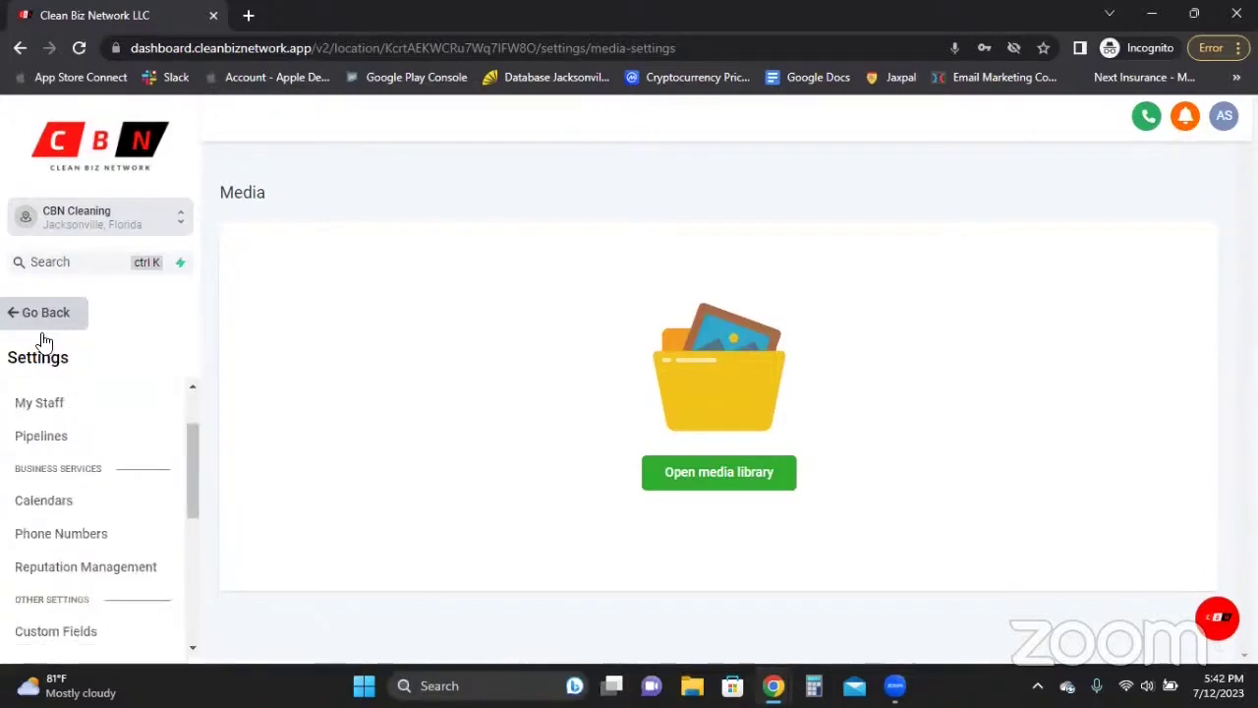
pyautogui.click(45, 314)
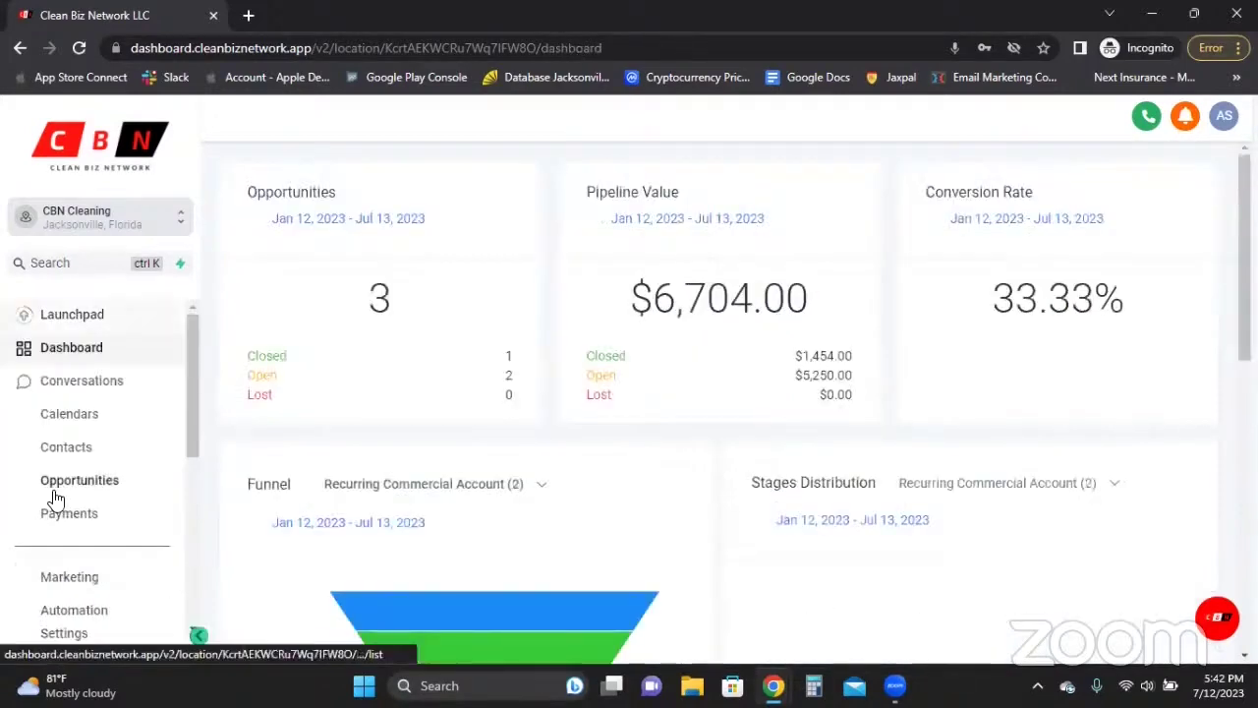
# Step: Open the settings of the Clean Biz Lawyer website from the list of websites
pyautogui.scroll(-2, 49, 491)
pyautogui.scroll(-1, 97, 508)
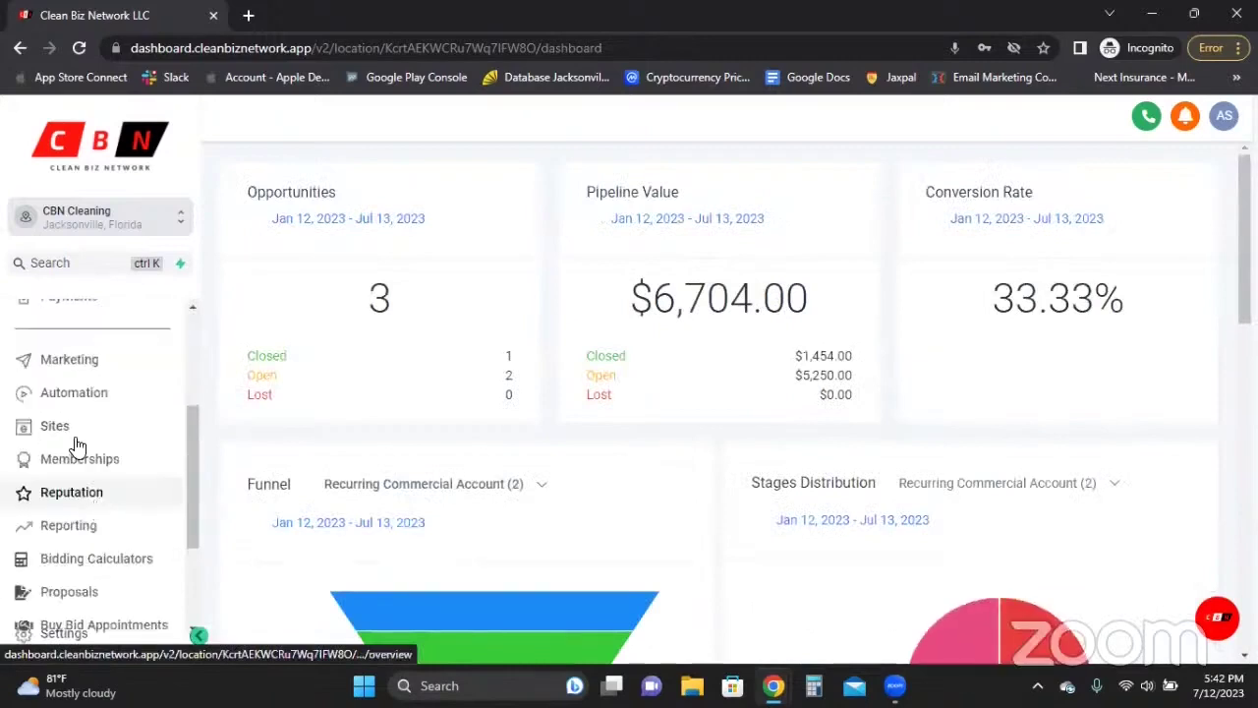
pyautogui.click(61, 428)
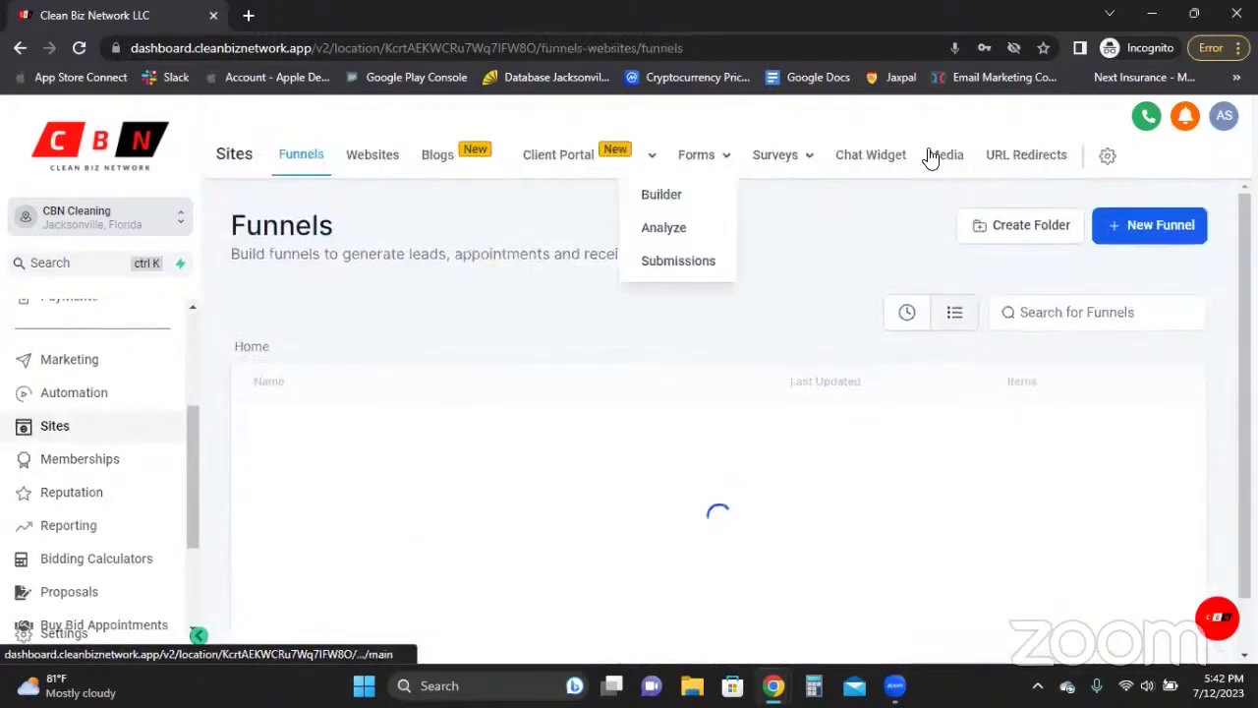
pyautogui.click(380, 163)
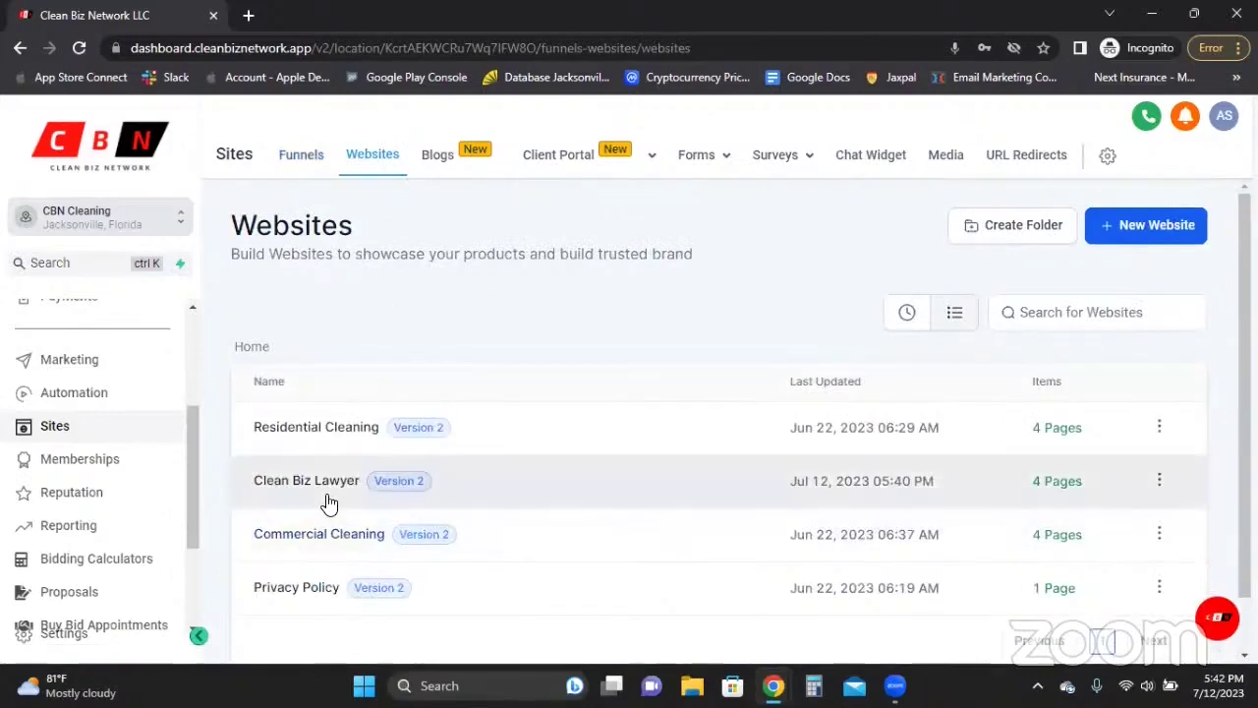
pyautogui.scroll(-1, 320, 462)
pyautogui.click(307, 432)
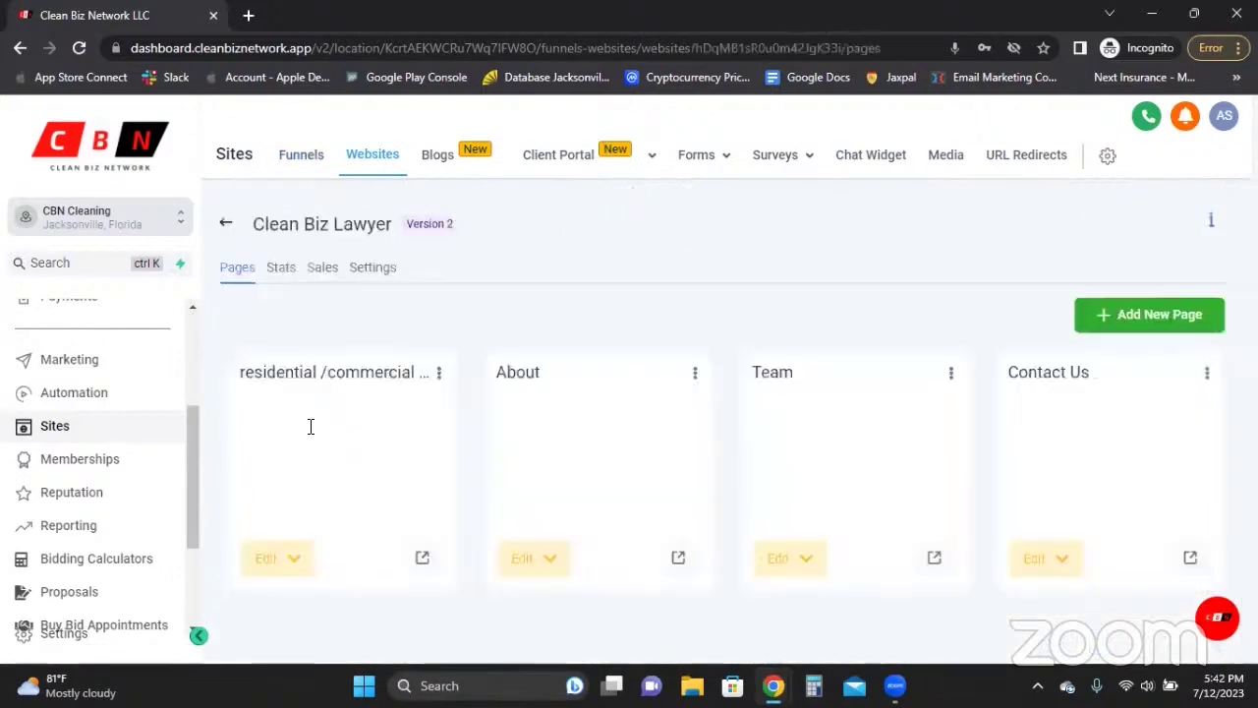
pyautogui.click(369, 273)
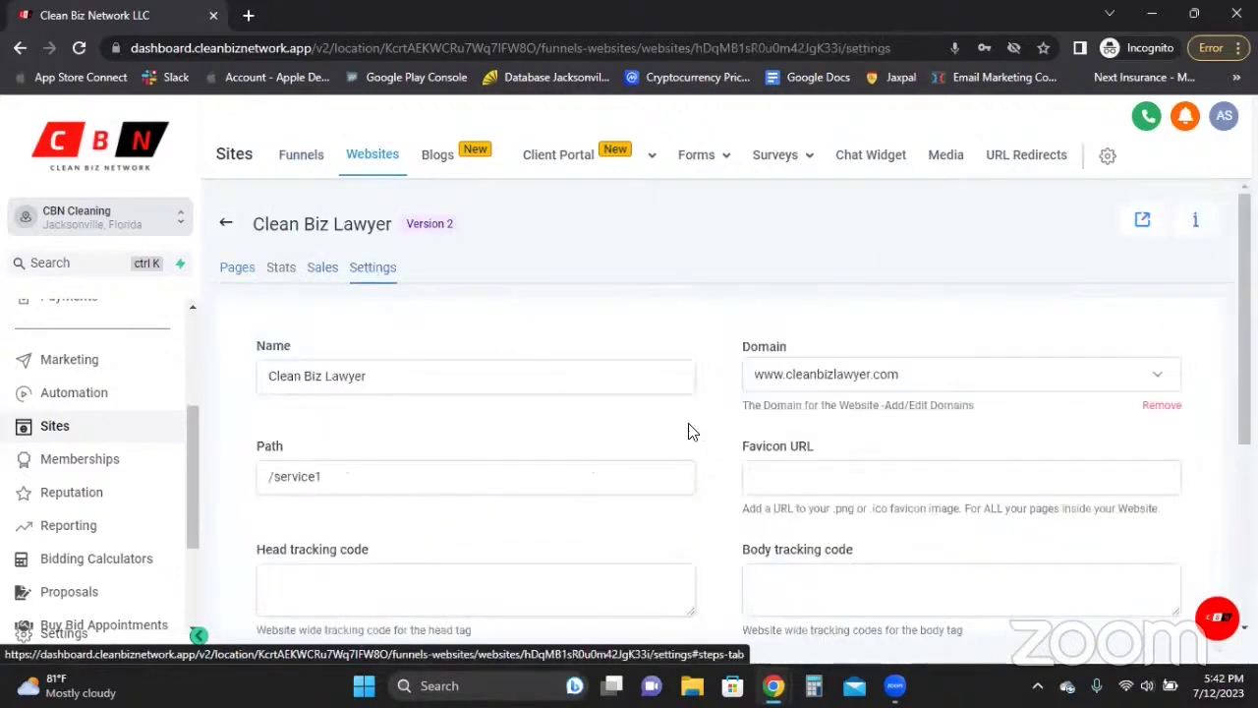
# Step: Paste the copied logo image link as the website's favicon URL and save the settings
pyautogui.click(783, 470)
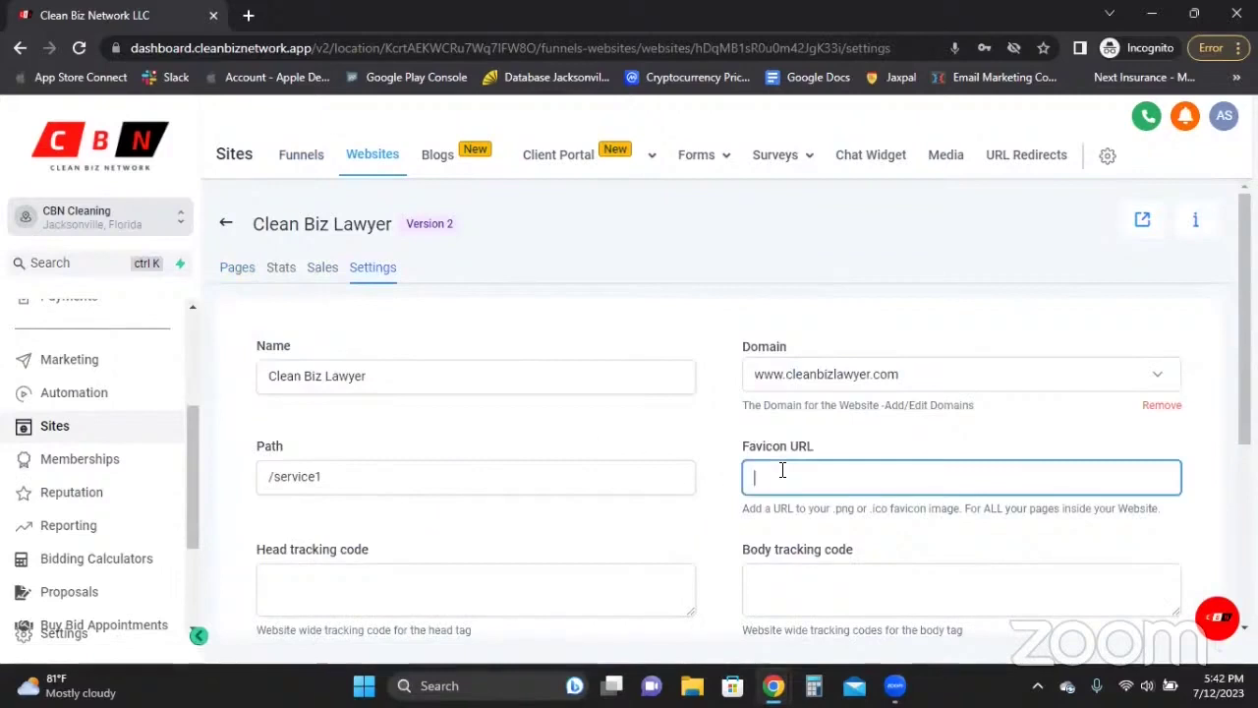
pyautogui.hotkey('ctrl', 'v')
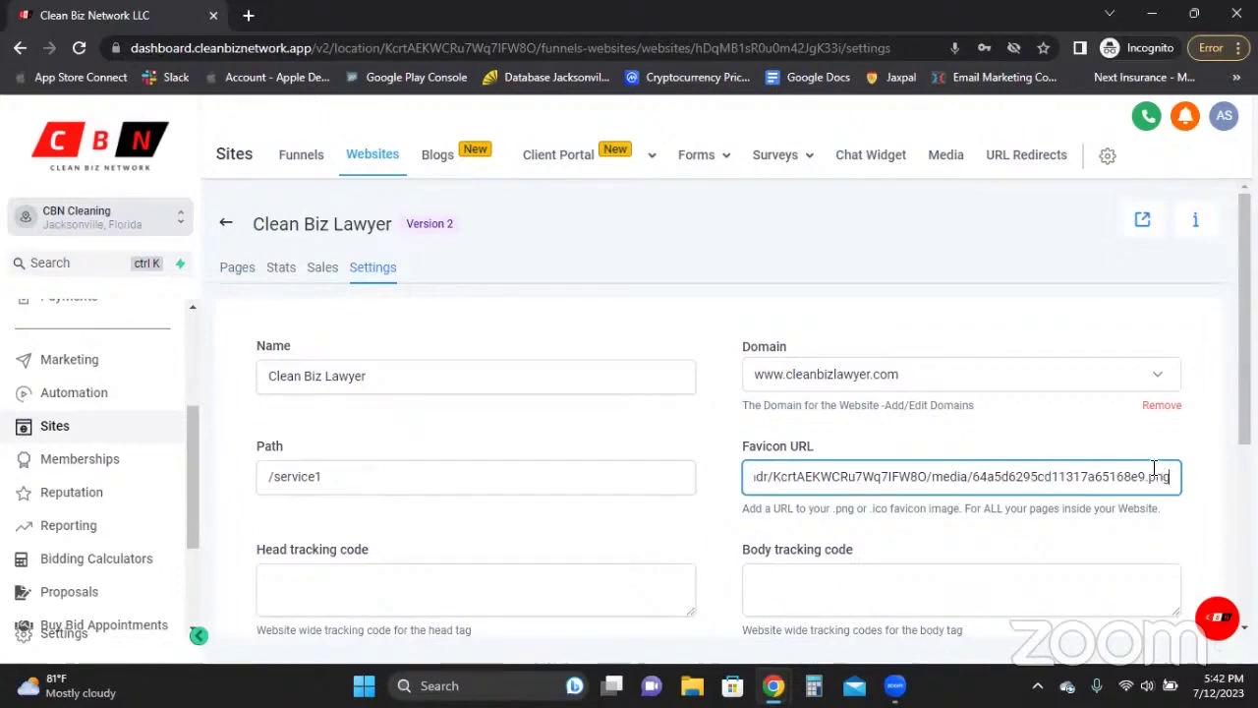
pyautogui.moveTo(904, 451); pyautogui.dragTo(806, 445)
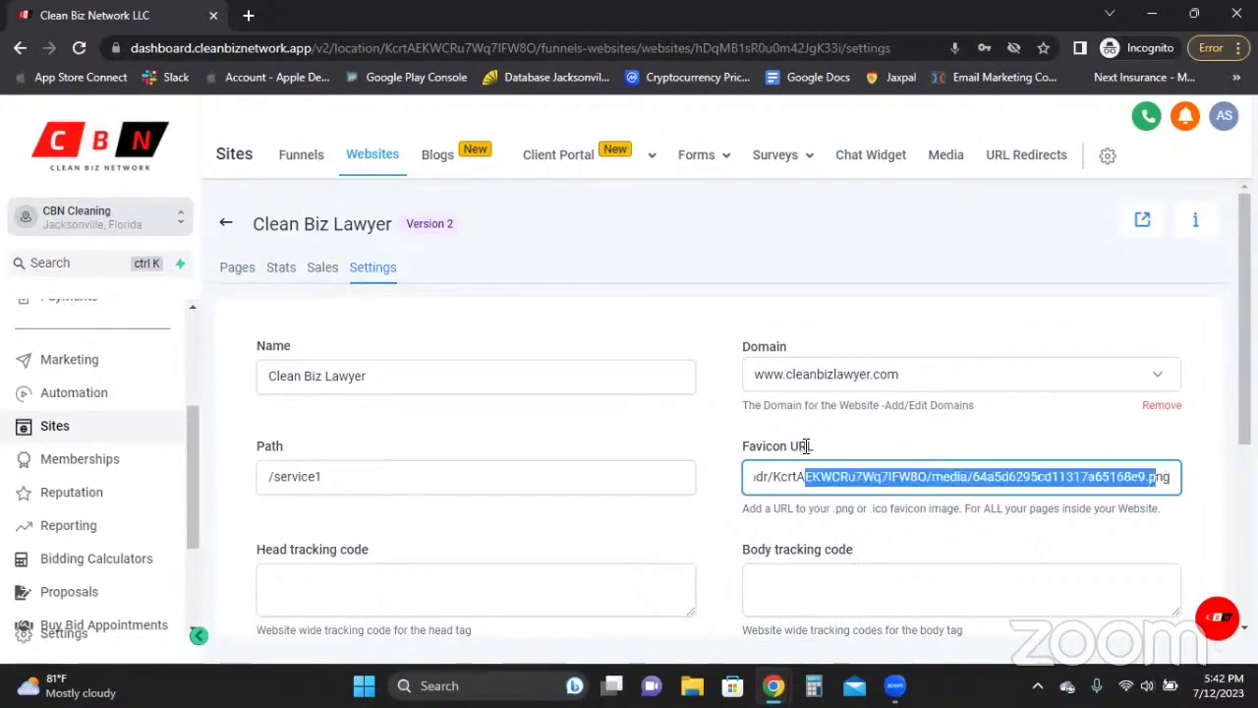
pyautogui.hotkey('alt', 'Left')
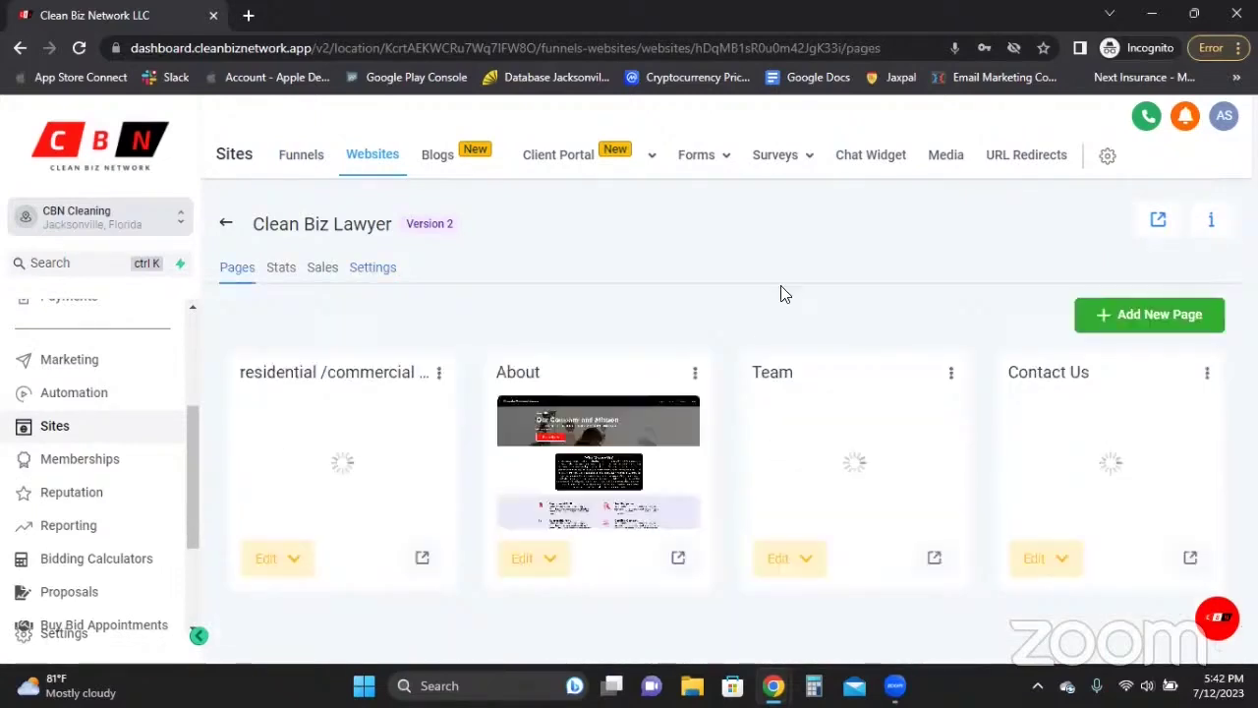
# Step: Open the live cleanbizlawyer.com/service1 page and check its favicon against the website's settings
pyautogui.click(1160, 219)
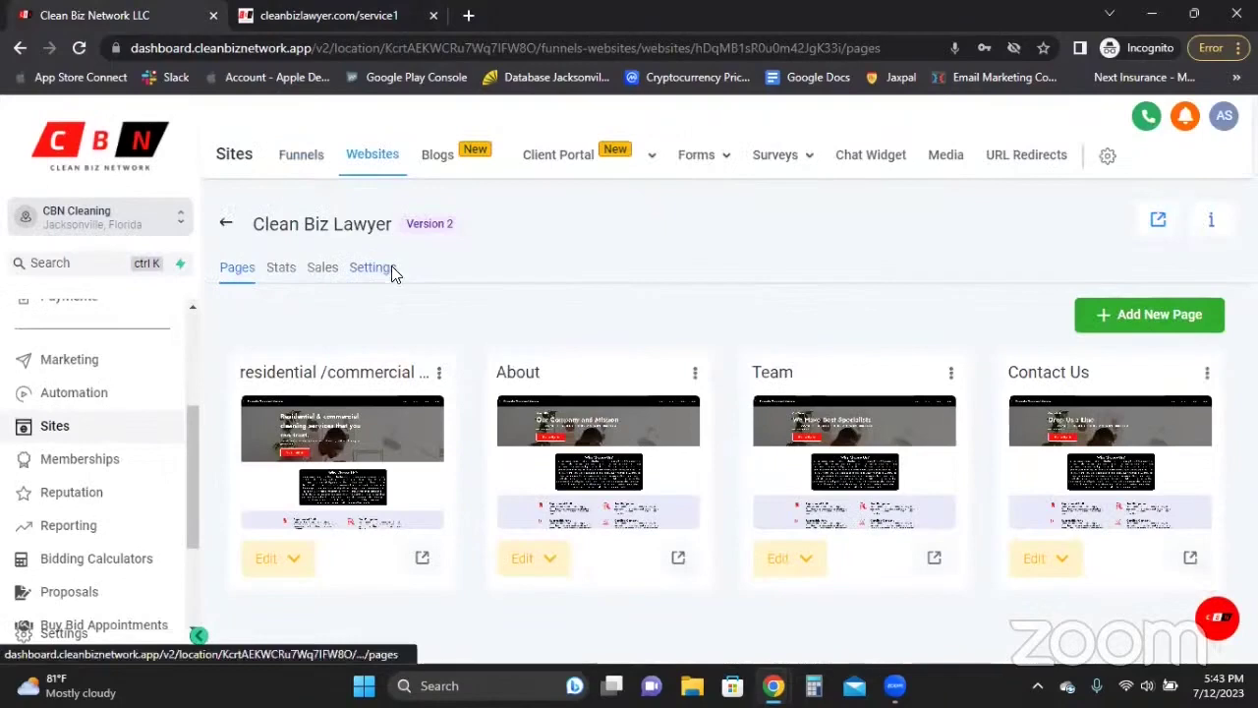
pyautogui.click(391, 266)
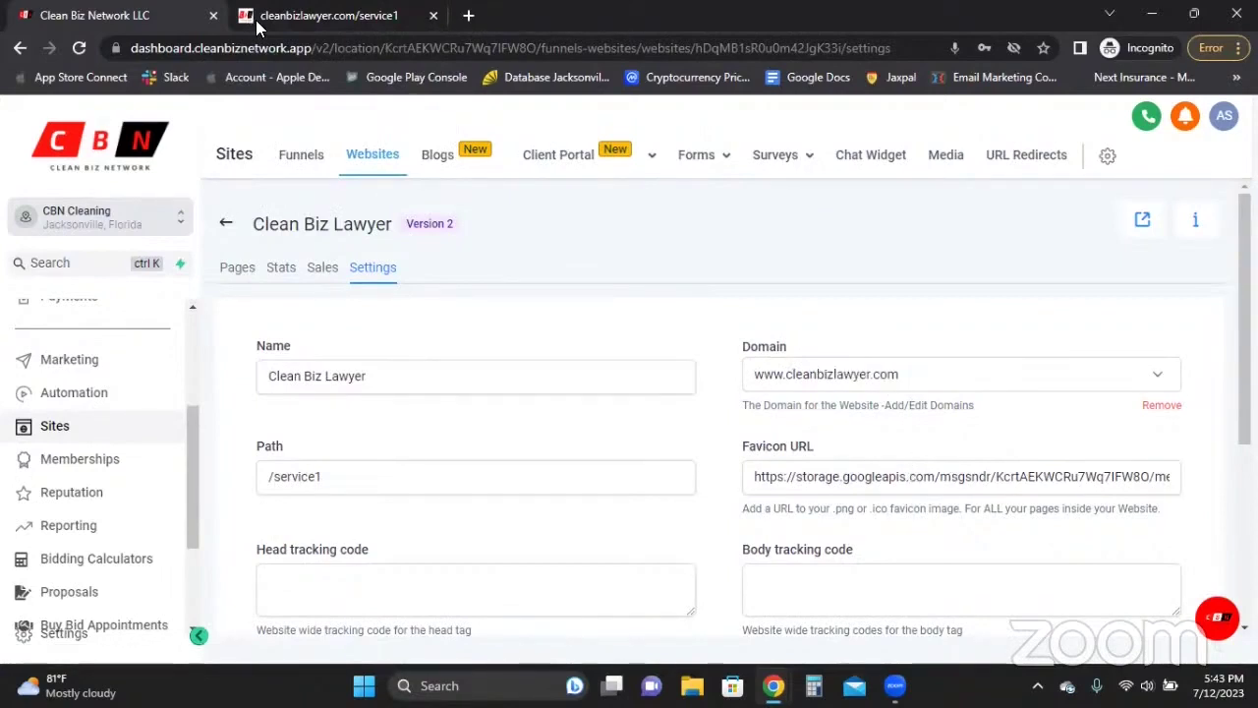
pyautogui.moveTo(257, 28)
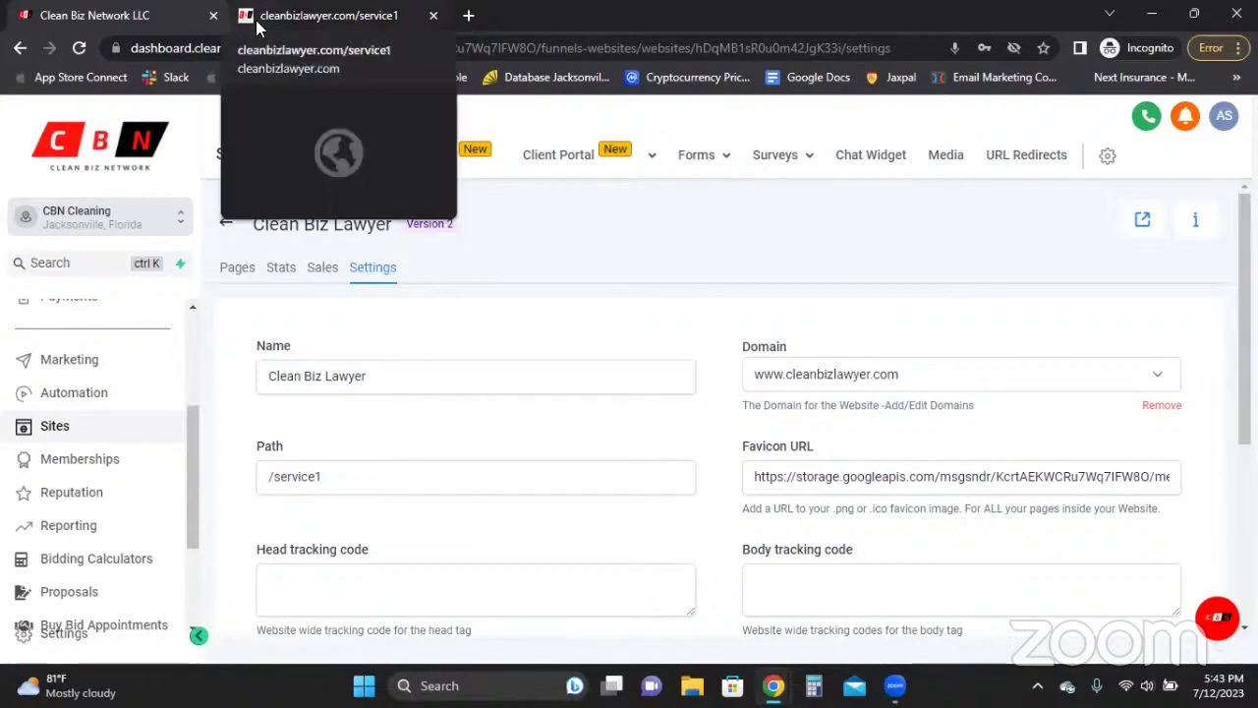